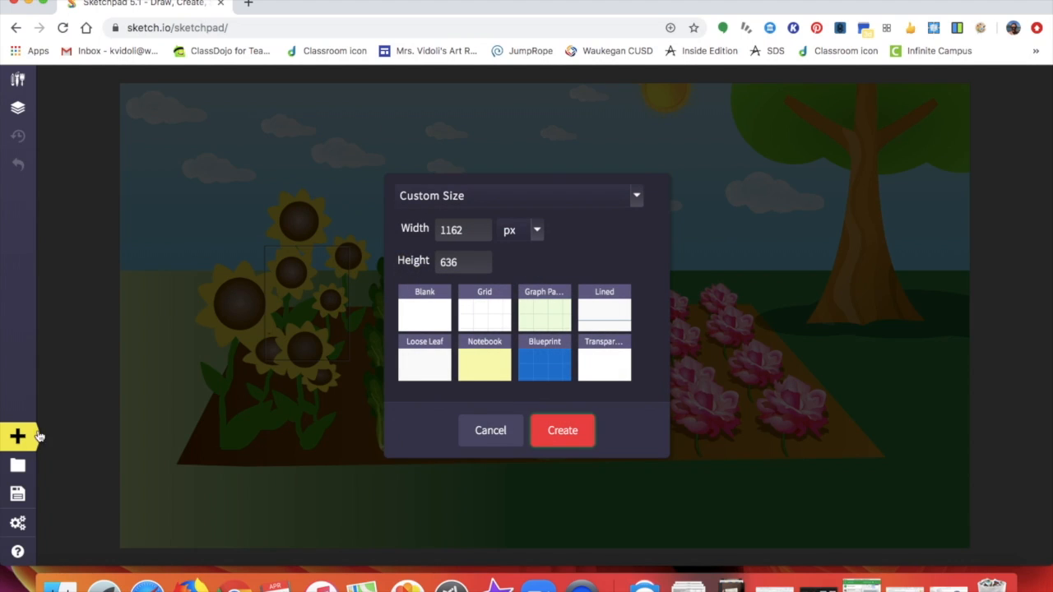
# - Create a new blank white canvas at viewport size, 1390 × 685 px
pyautogui.click(637, 197)
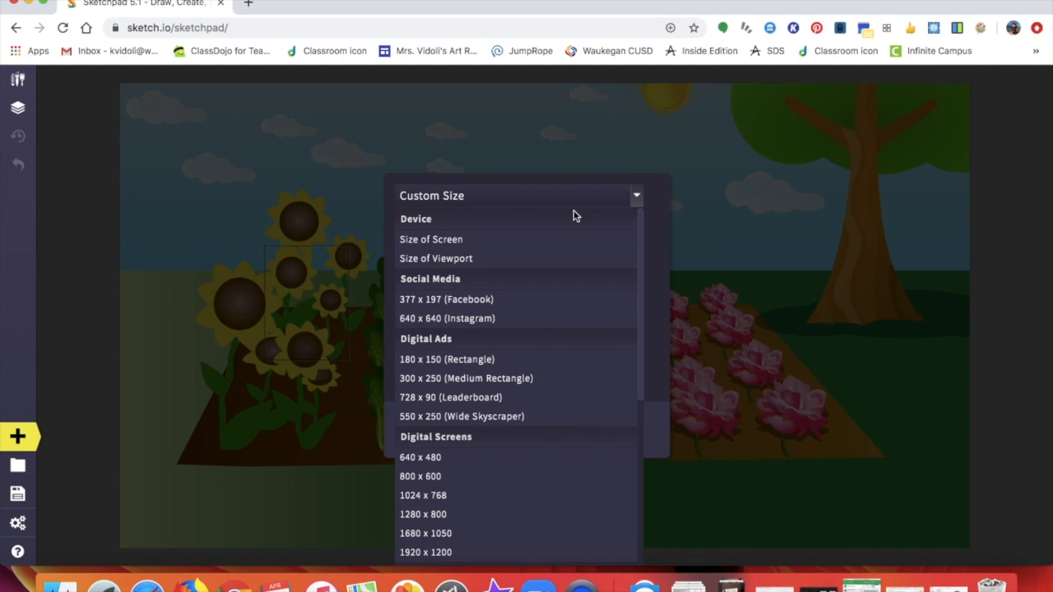
pyautogui.click(474, 260)
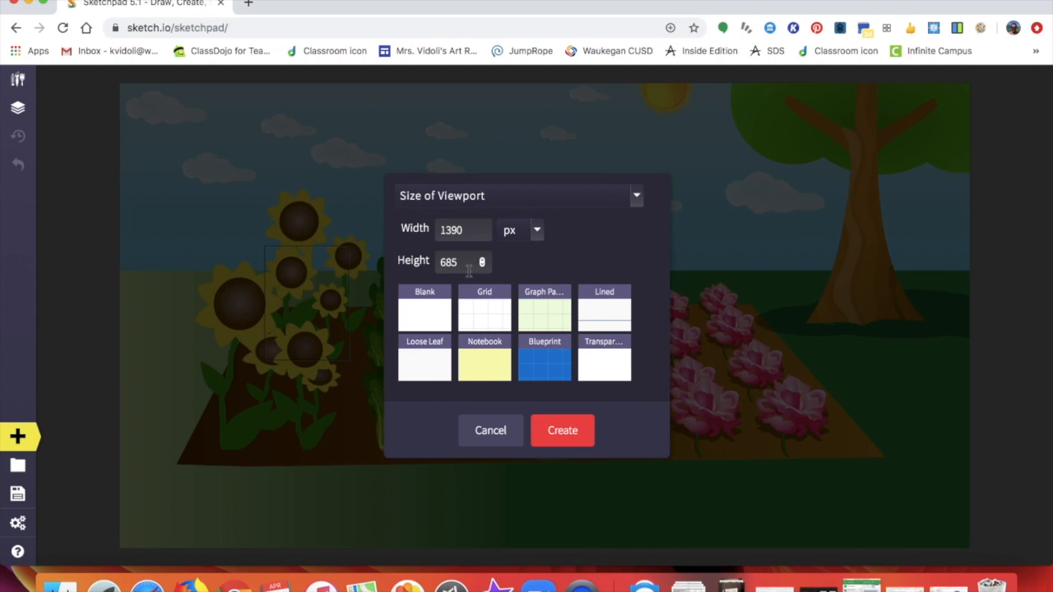
pyautogui.click(432, 307)
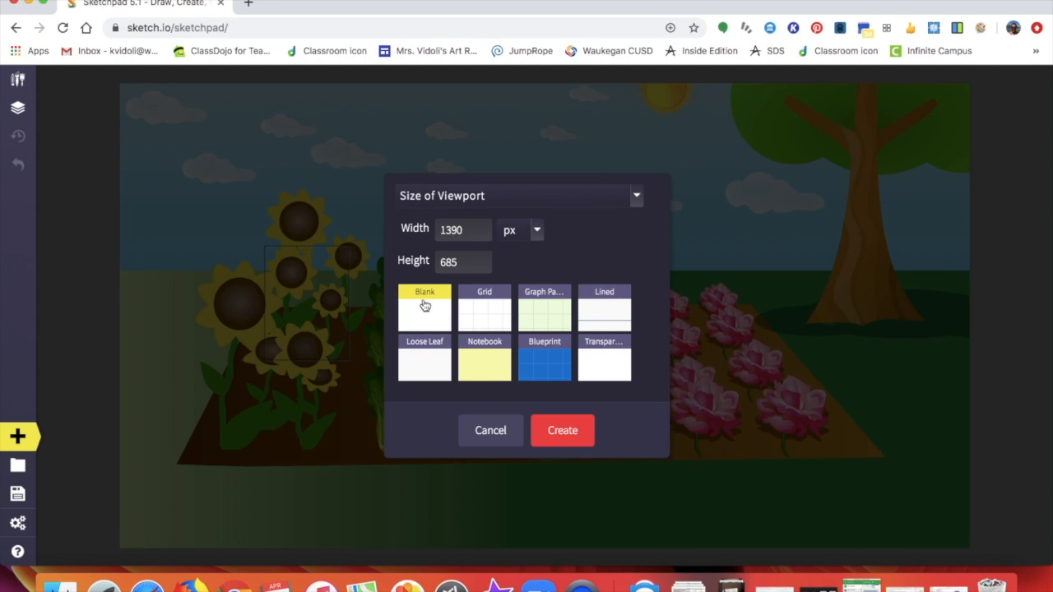
pyautogui.click(555, 428)
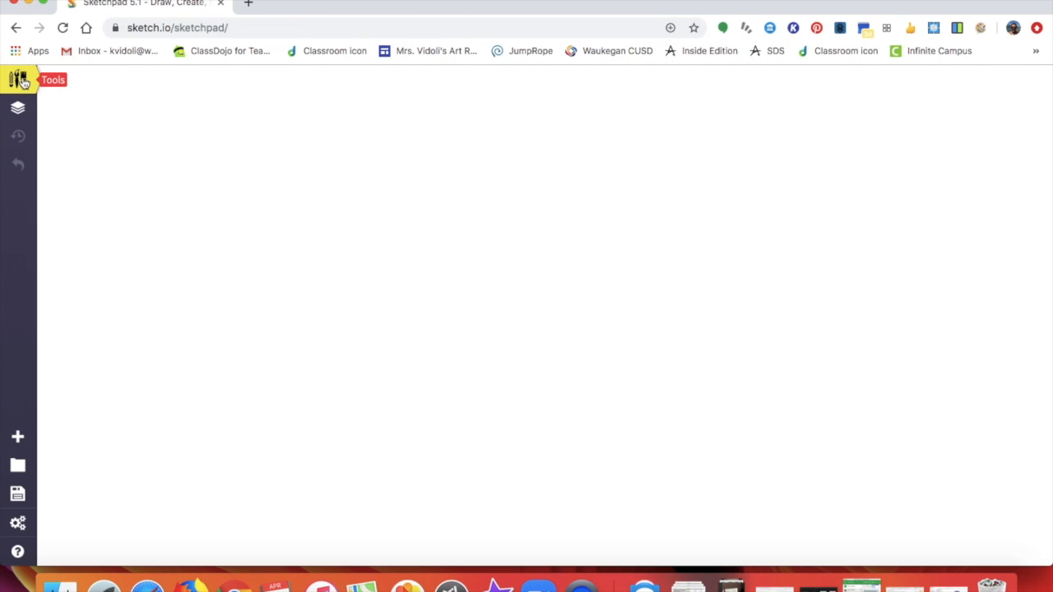
# - Vector-fill the canvas with the pink, blue and yellow radial gradient preset
pyautogui.click(24, 82)
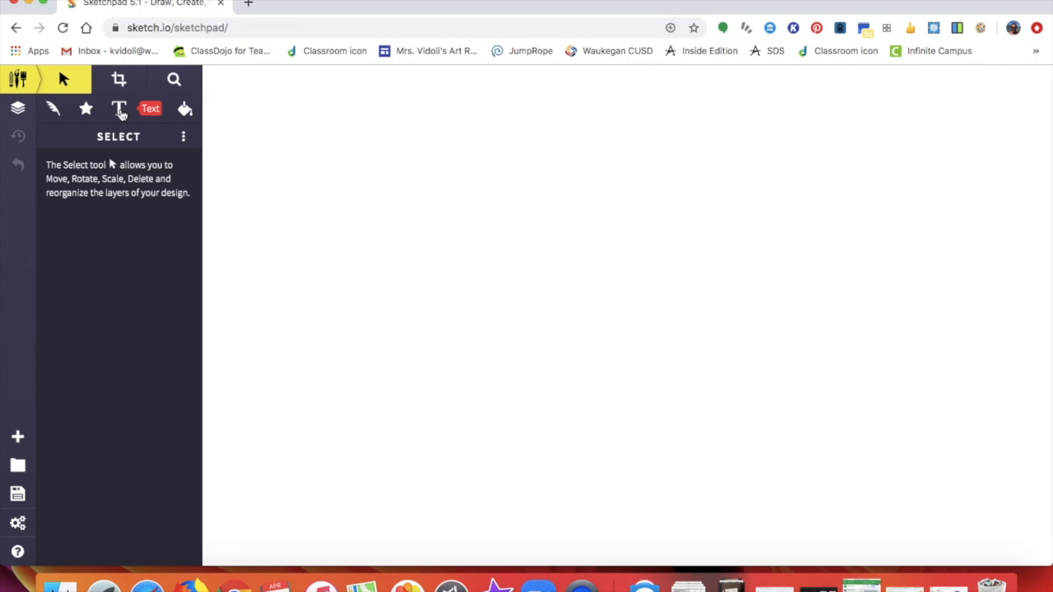
pyautogui.click(185, 110)
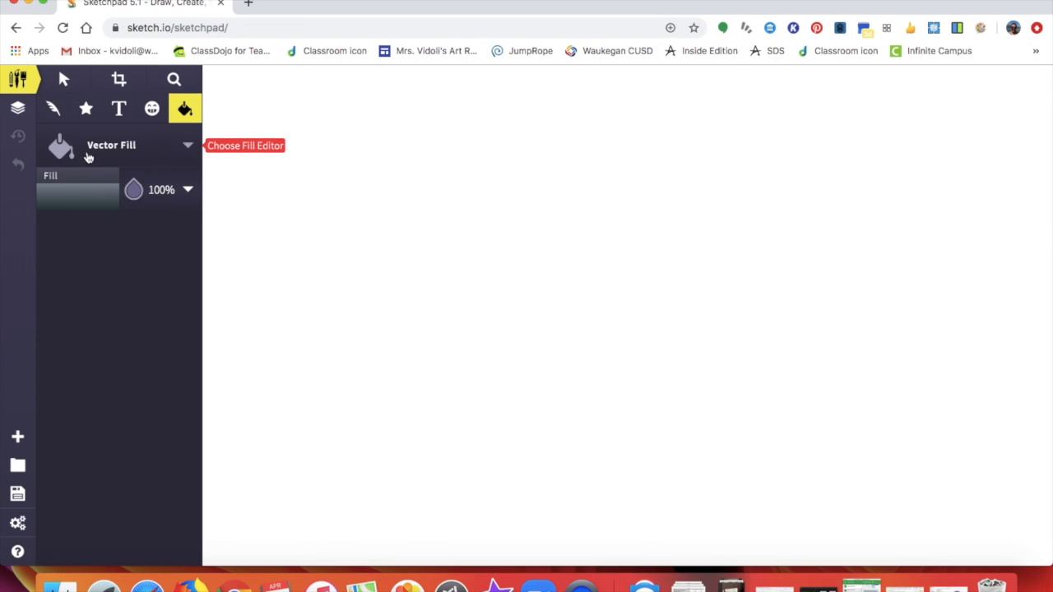
pyautogui.click(65, 196)
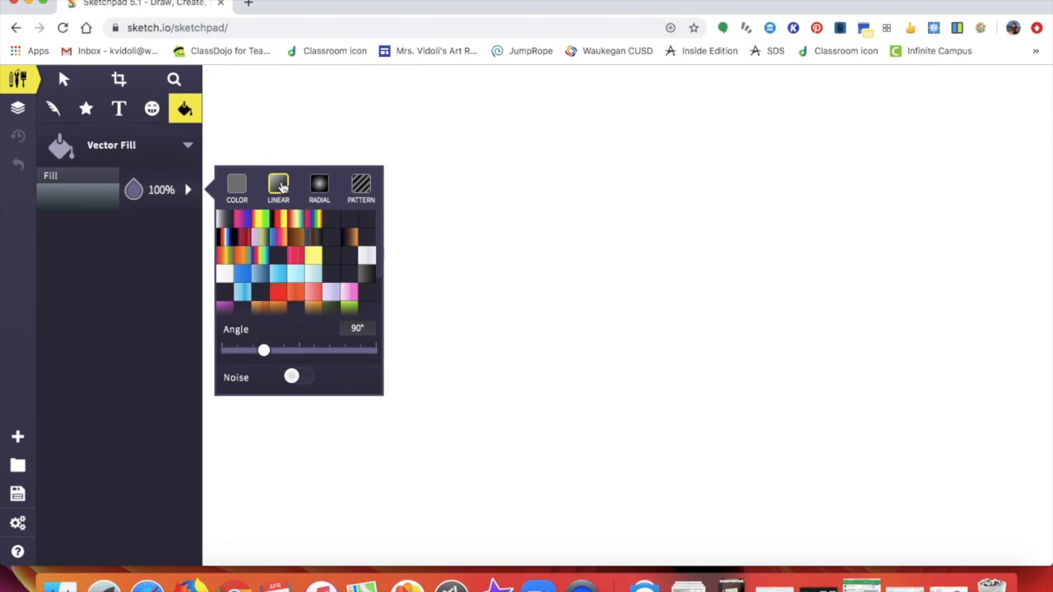
pyautogui.click(320, 189)
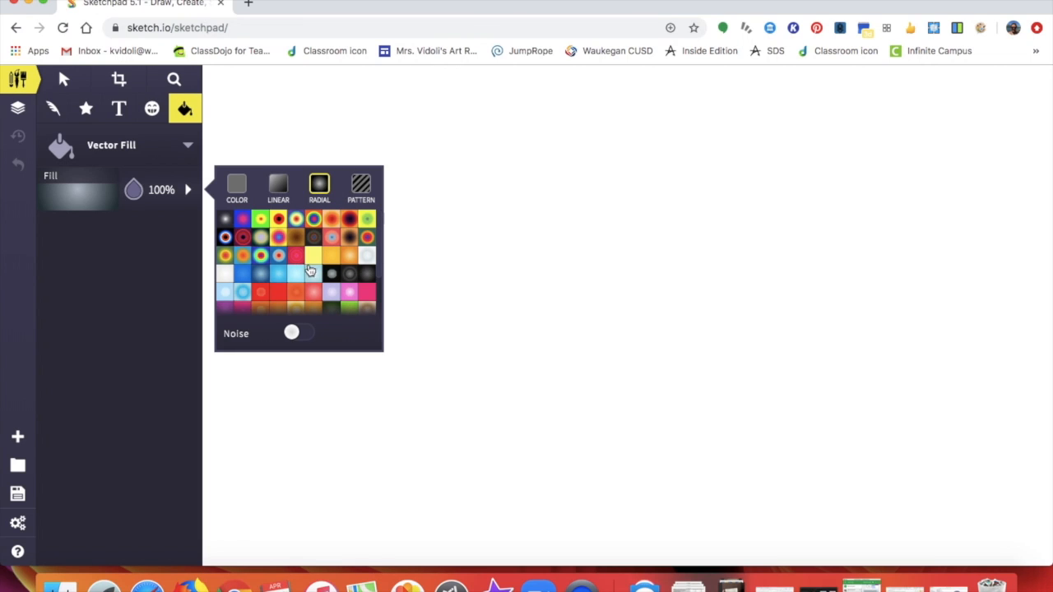
pyautogui.scroll(-5, 302, 296)
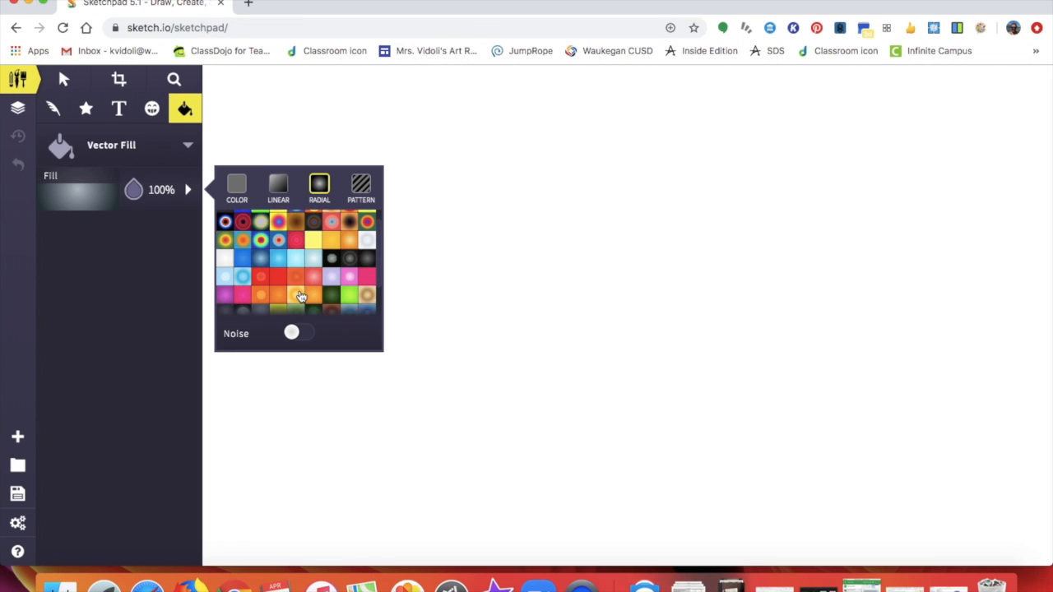
pyautogui.scroll(3, 302, 297)
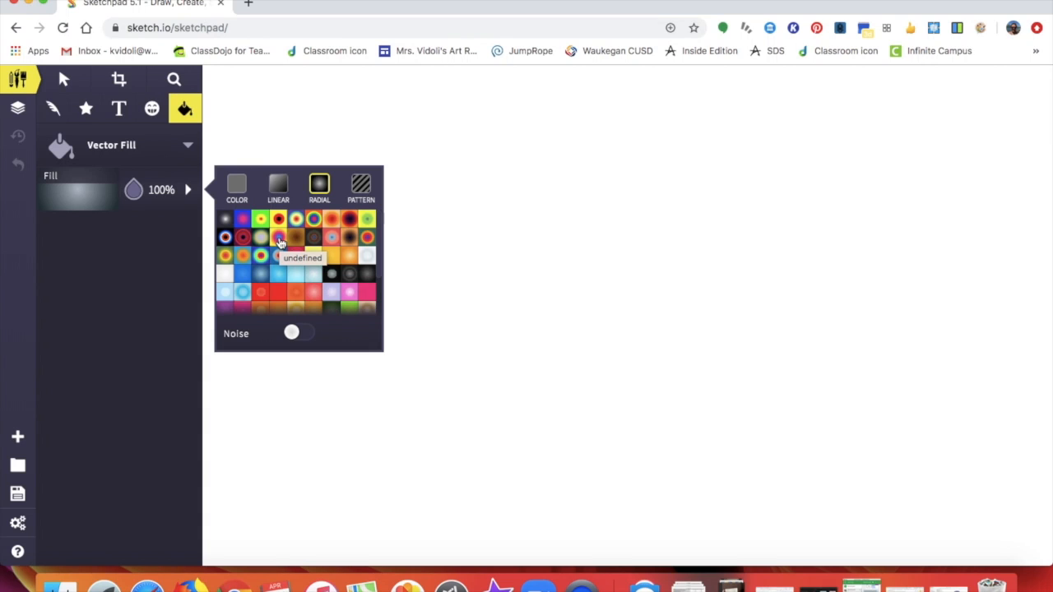
pyautogui.click(279, 240)
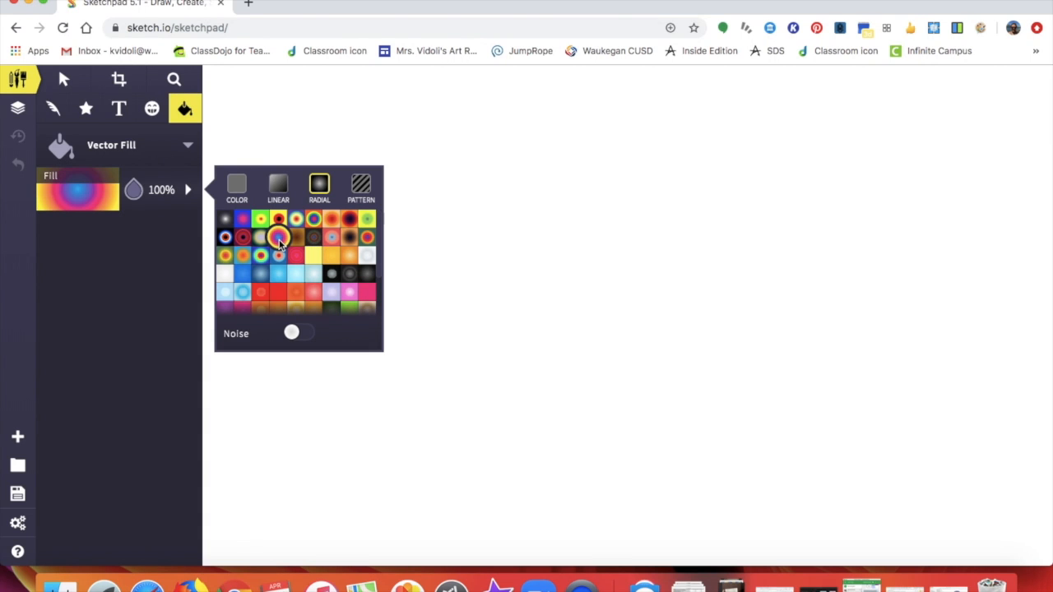
pyautogui.click(460, 229)
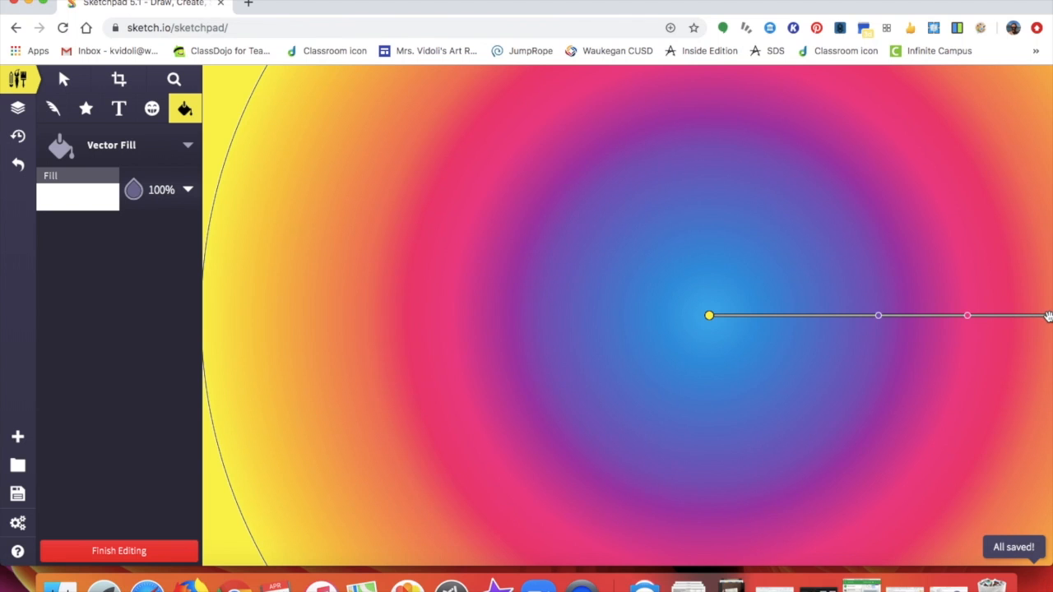
# - Drag the gradient's end handle and colour stops inward so yellow shows beyond the rings
pyautogui.moveTo(1050, 316); pyautogui.dragTo(818, 340)
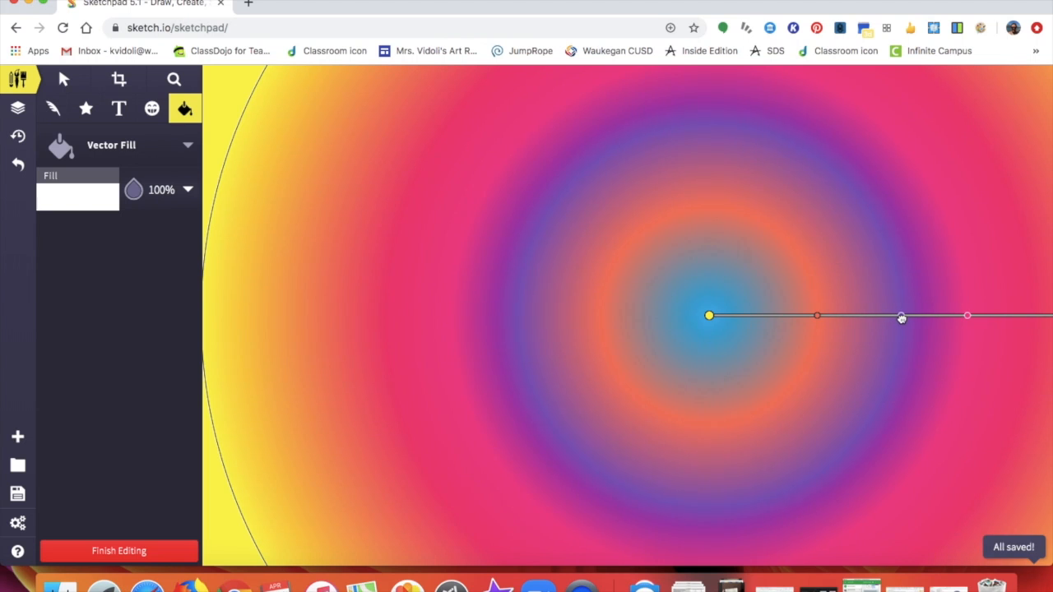
pyautogui.moveTo(964, 317); pyautogui.dragTo(990, 318)
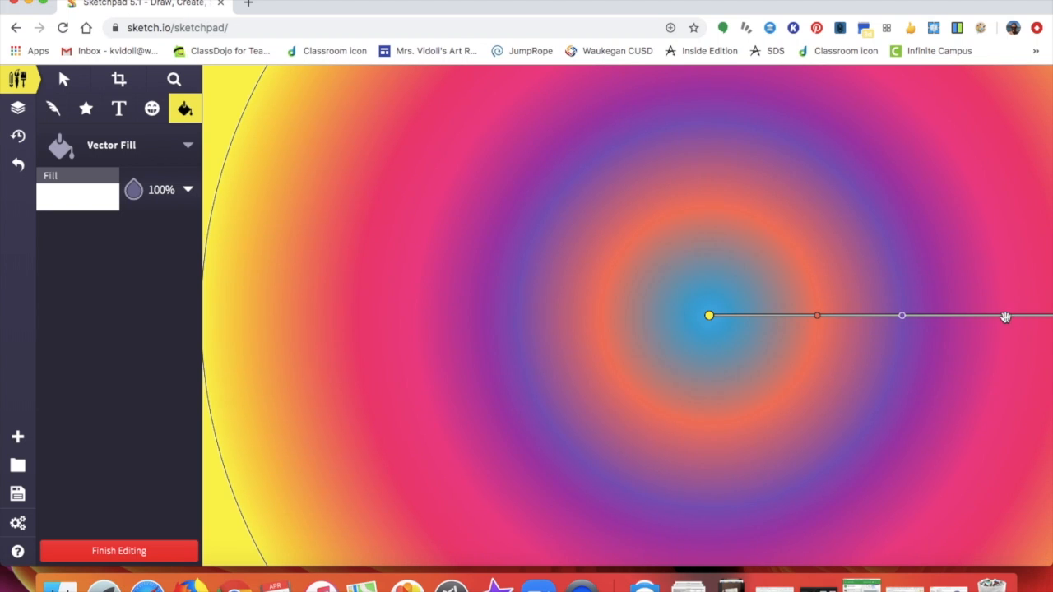
pyautogui.hscroll(6, 988, 356)
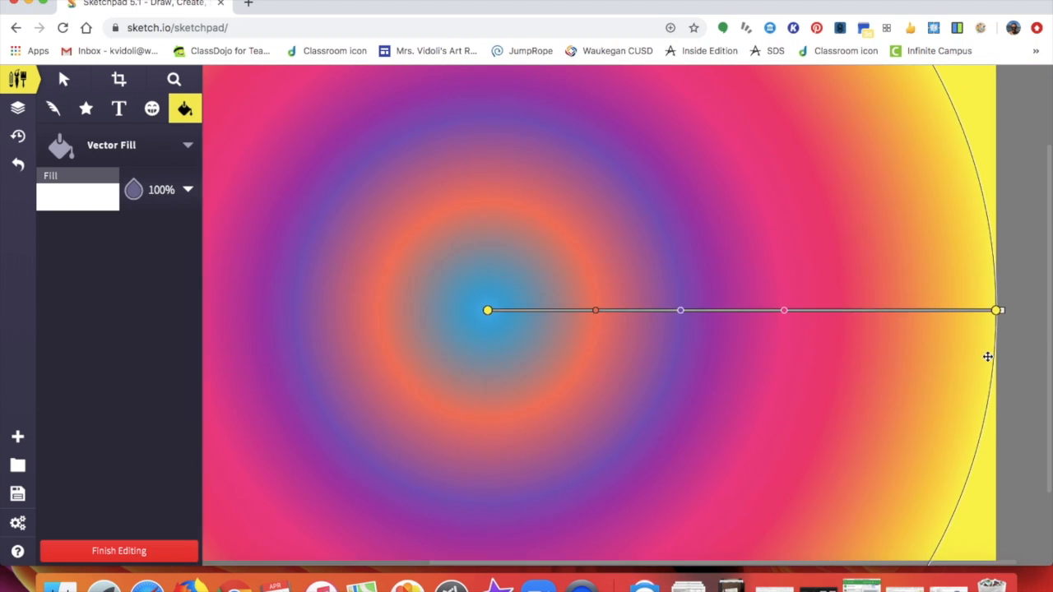
pyautogui.moveTo(981, 311); pyautogui.dragTo(760, 390)
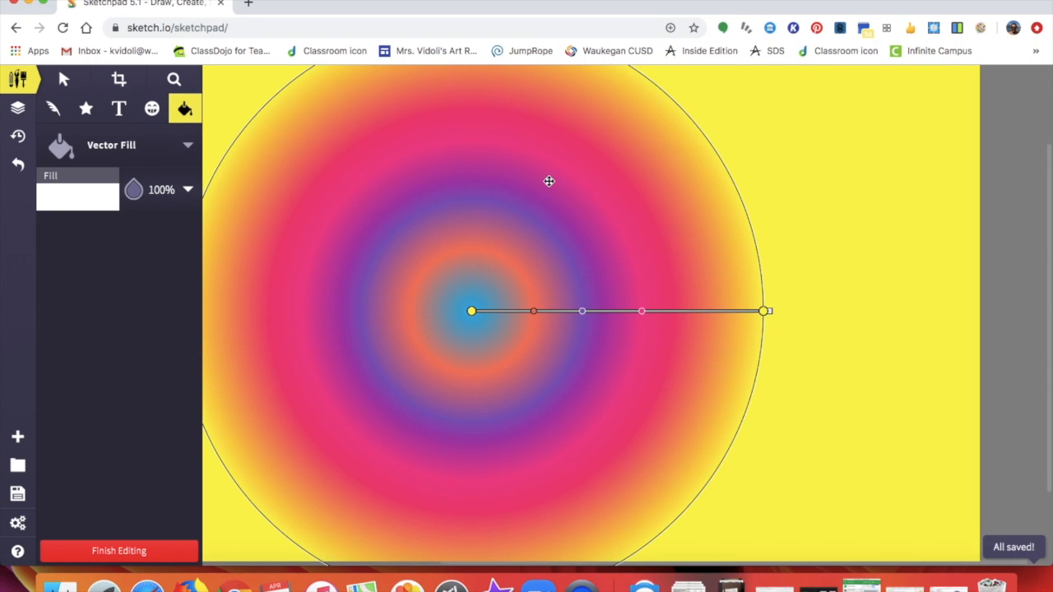
pyautogui.hscroll(-5, 545, 222)
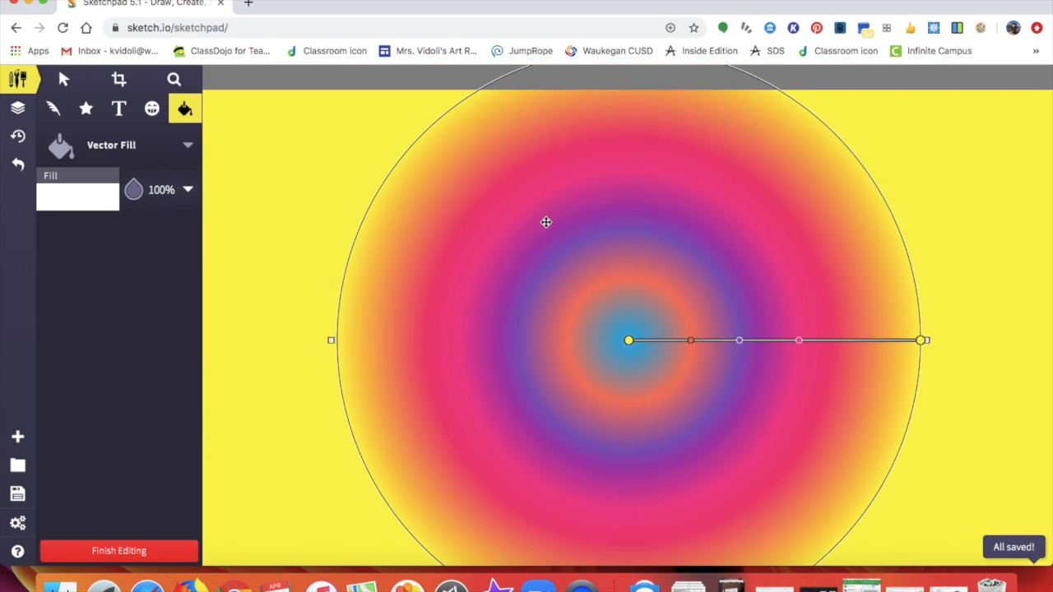
pyautogui.scroll(-2, 545, 222)
# - Preview the resized gradient without its handles and finish editing the fill
pyautogui.click(19, 80)
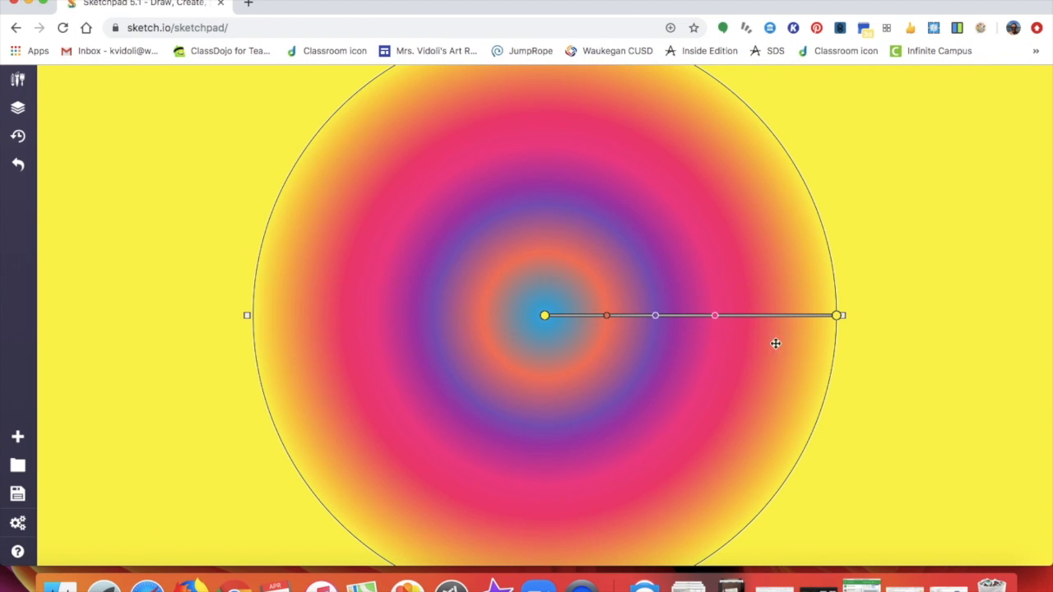
pyautogui.click(839, 317)
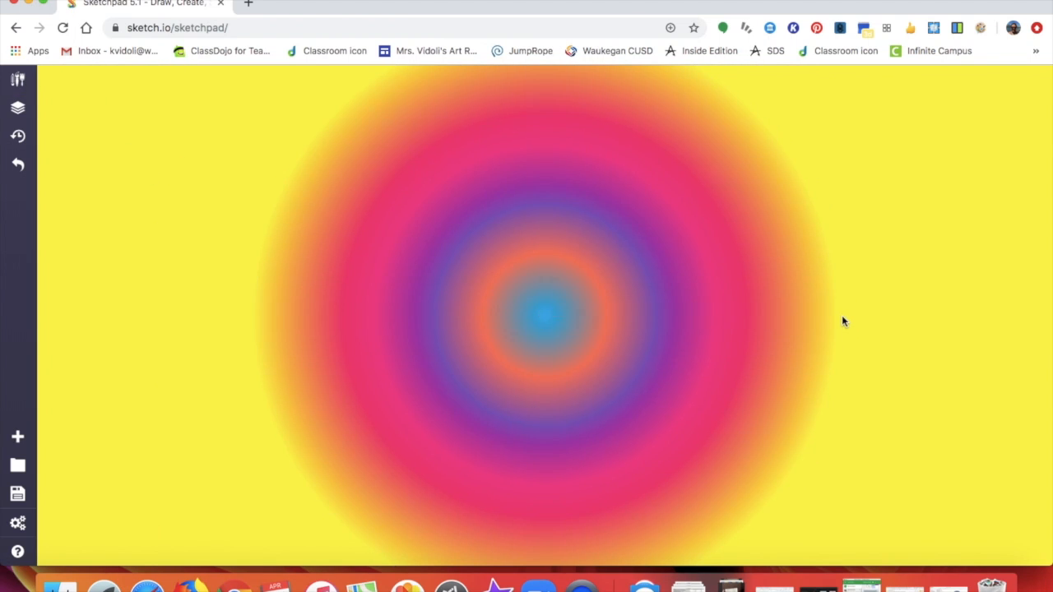
pyautogui.click(686, 324)
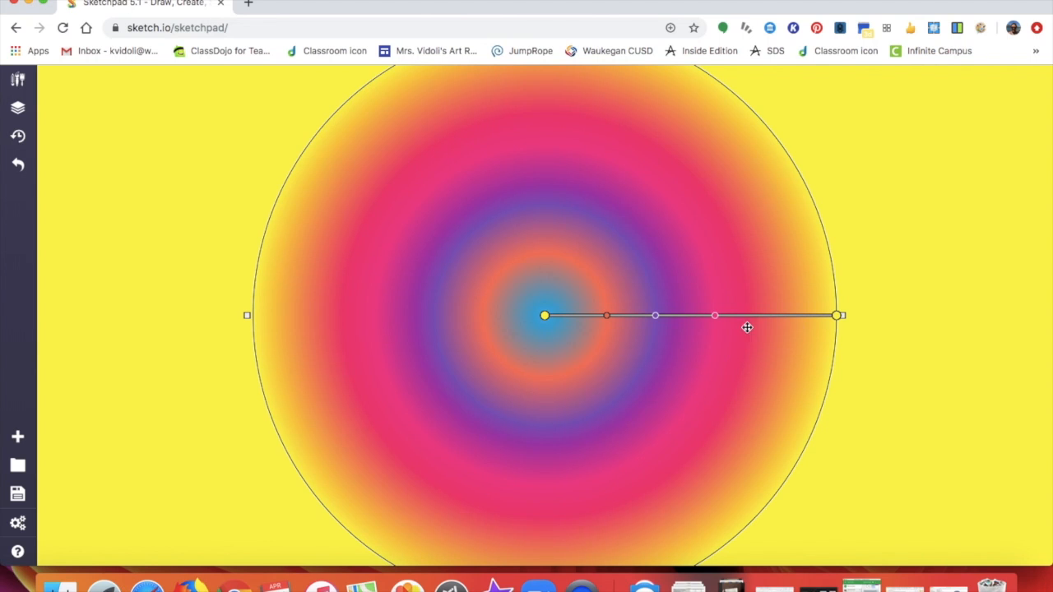
pyautogui.click(836, 316)
pyautogui.click(709, 314)
pyautogui.click(837, 318)
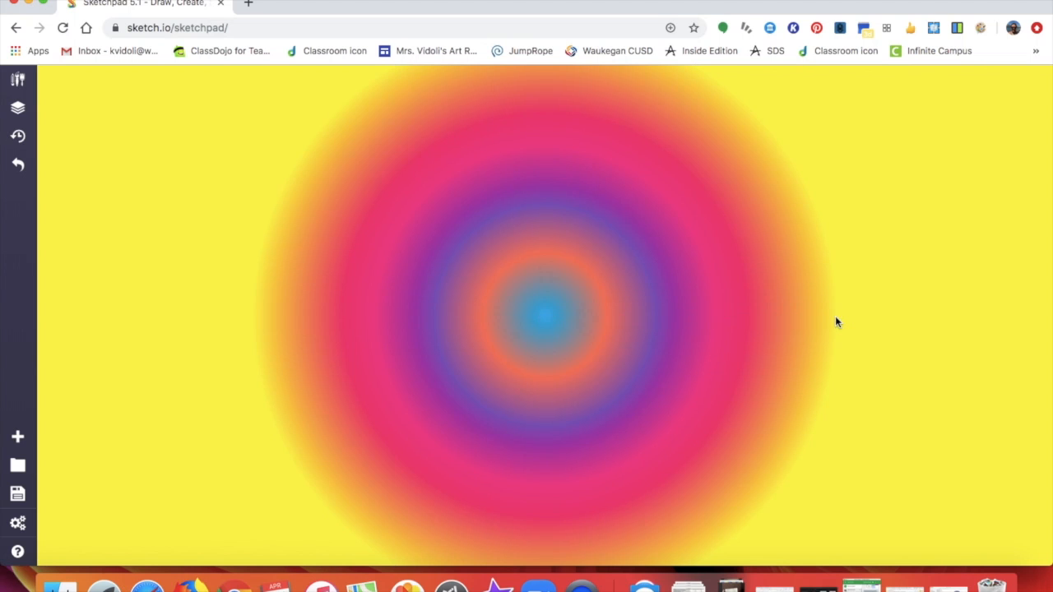
# - Select the Text tool with the Mystery Quest font and place a text box at upper left
pyautogui.click(18, 79)
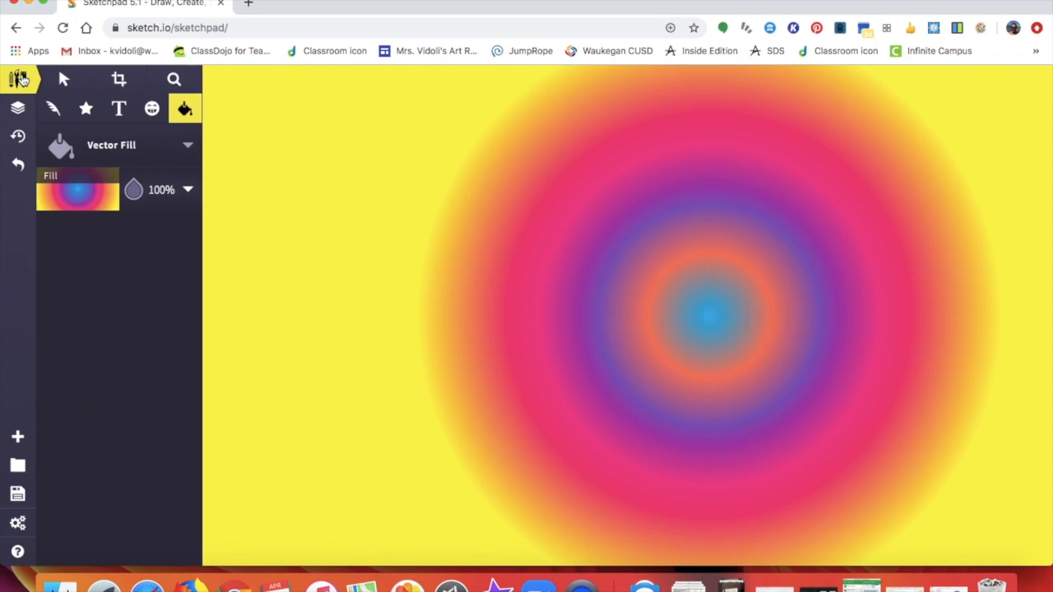
pyautogui.click(118, 112)
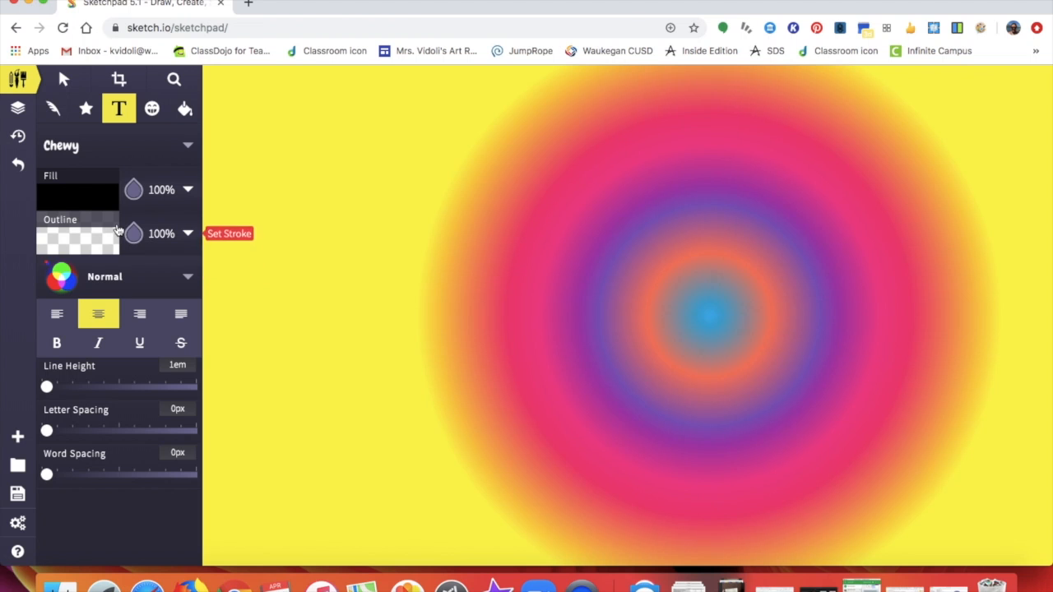
pyautogui.click(189, 145)
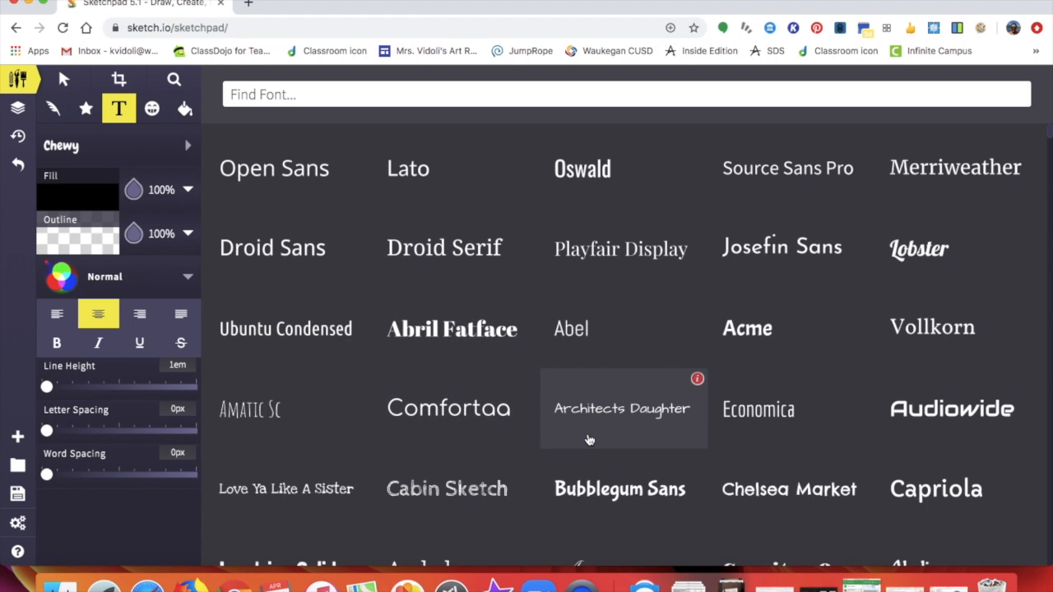
pyautogui.scroll(-2, 588, 432)
pyautogui.scroll(-4, 587, 439)
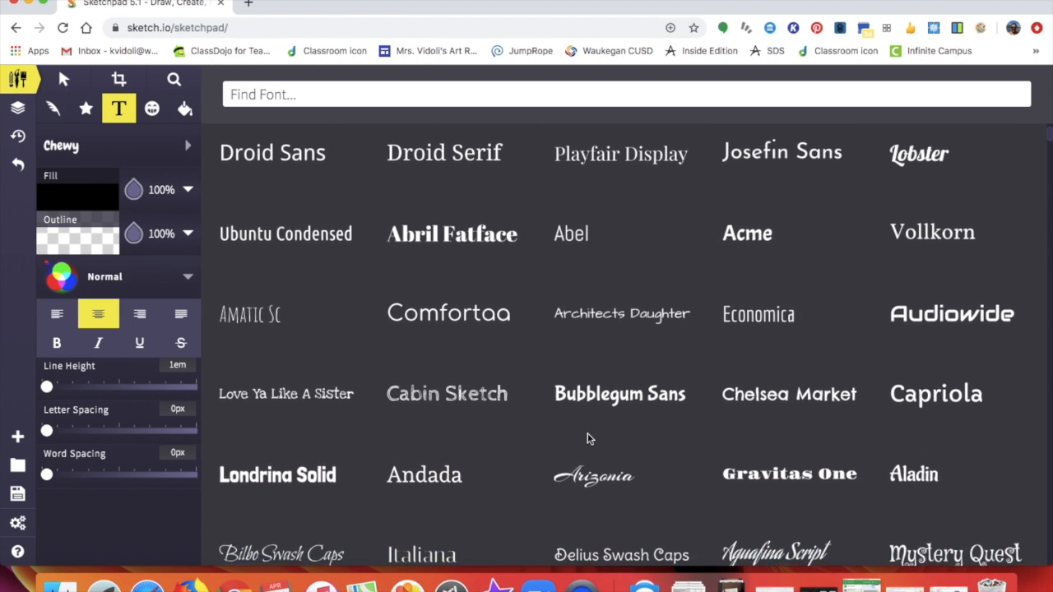
pyautogui.scroll(-3, 588, 436)
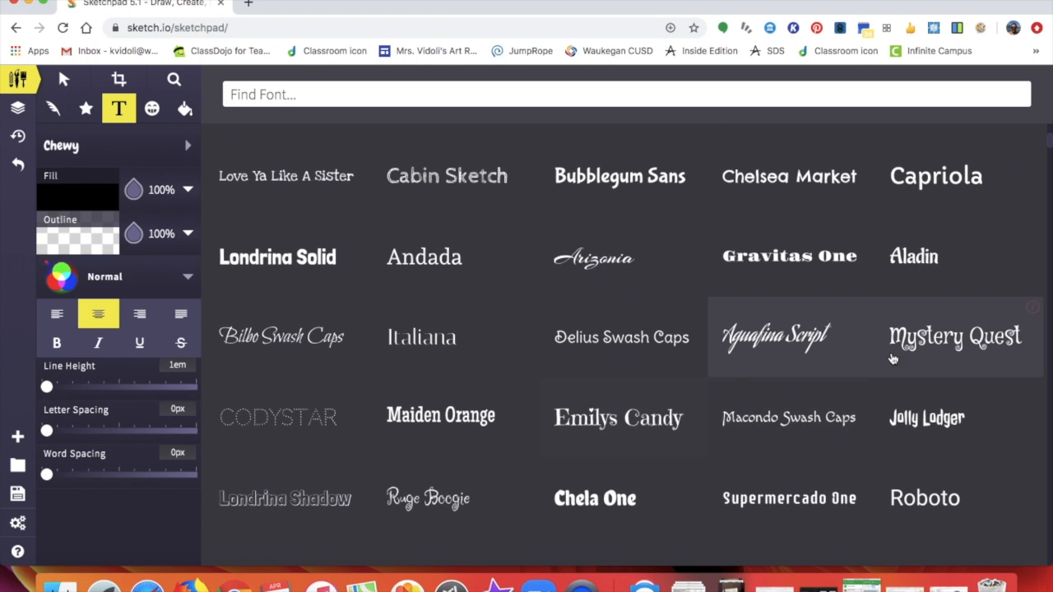
pyautogui.moveTo(910, 354)
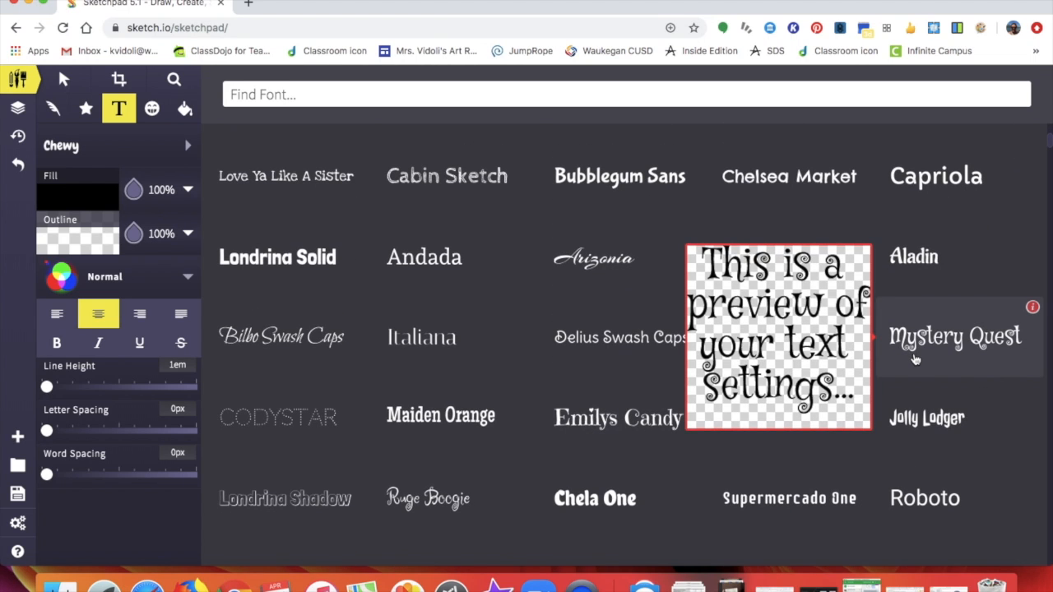
pyautogui.click(916, 360)
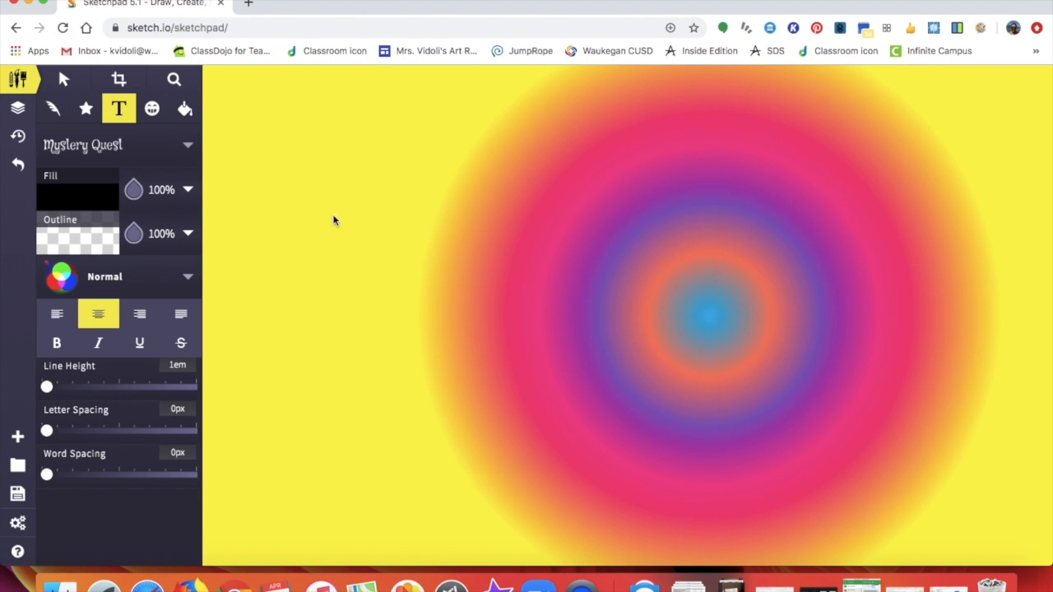
pyautogui.click(413, 212)
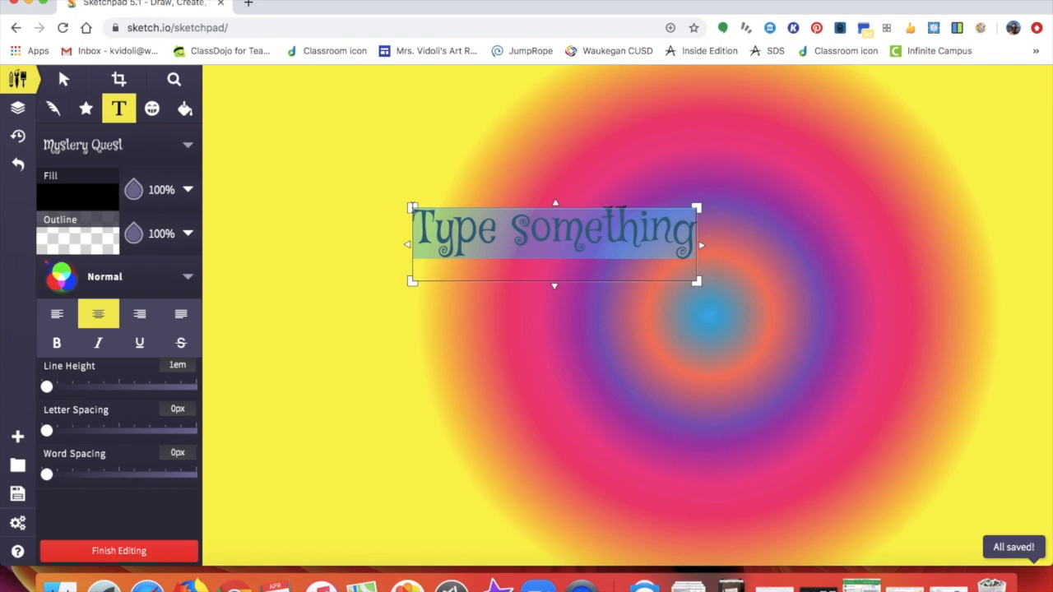
# - Type the teacher's name, enlarge it, rotate it 180° and widen letter spacing to 6.4px
pyautogui.write('Mrs')
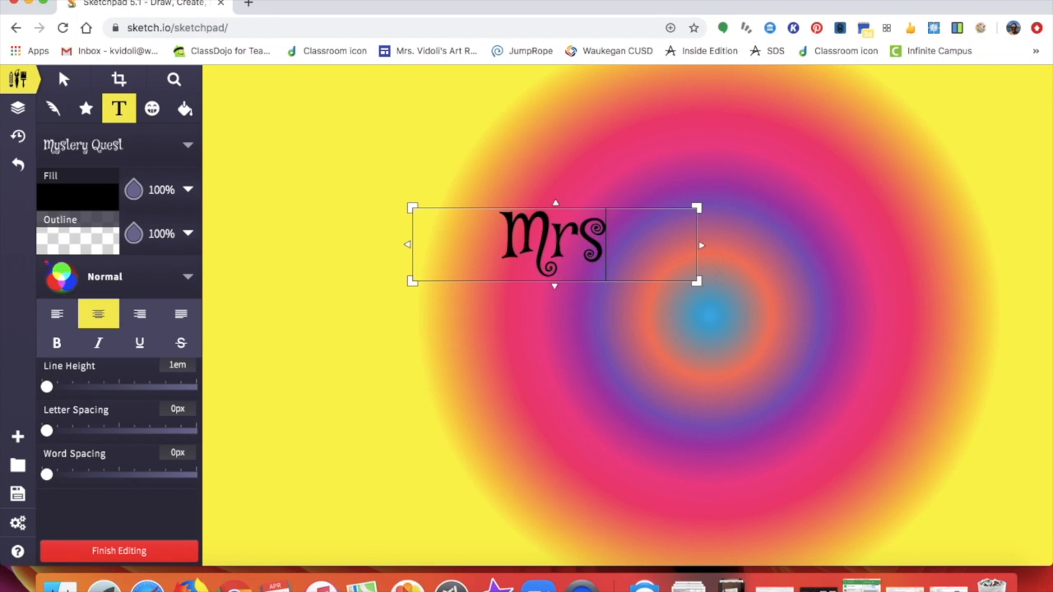
pyautogui.write('. Vidoli')
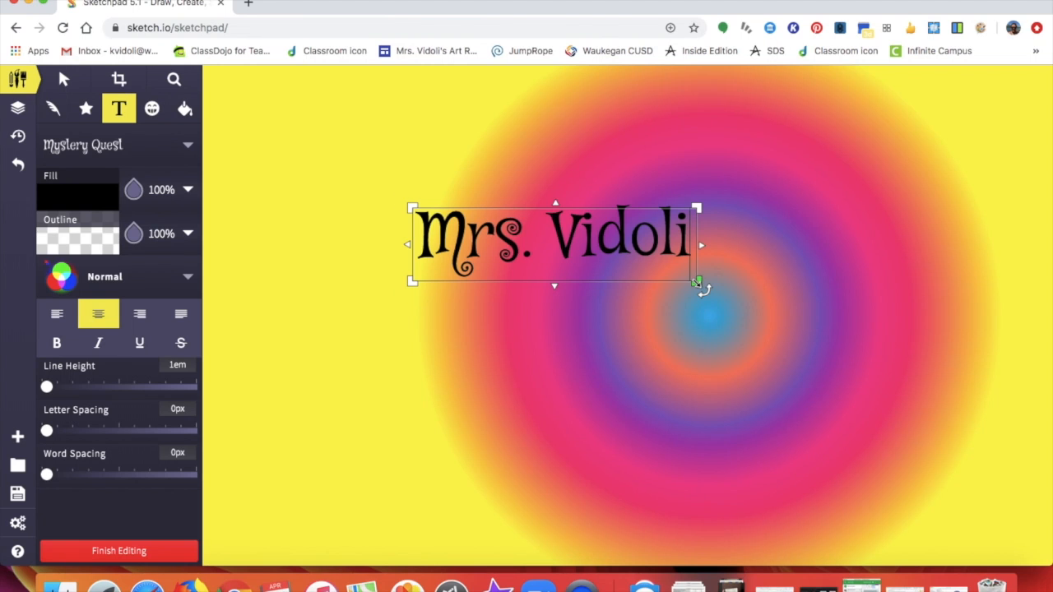
pyautogui.moveTo(698, 282); pyautogui.dragTo(642, 290)
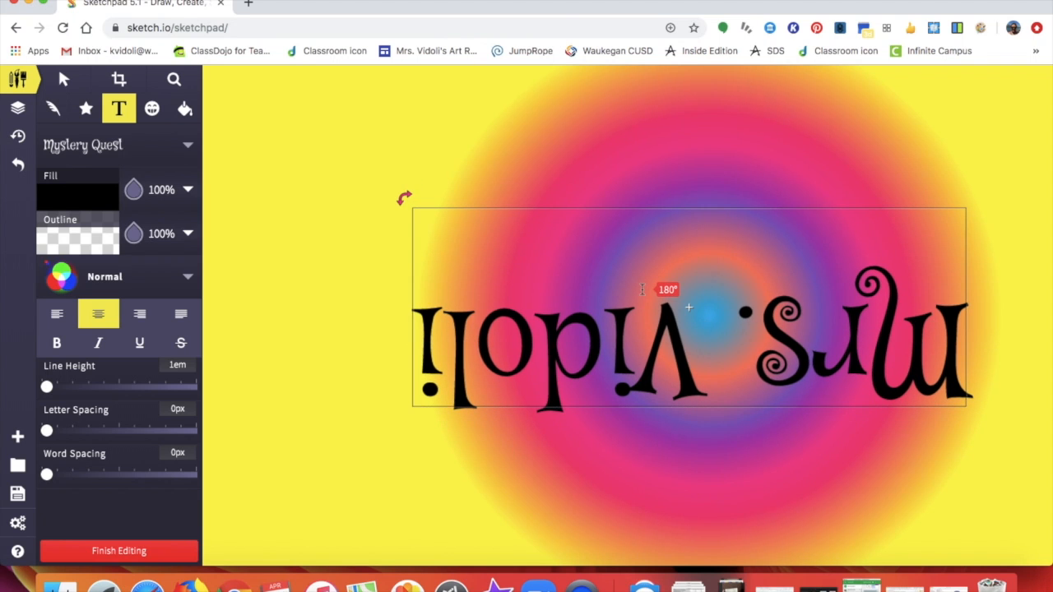
pyautogui.moveTo(642, 290)
pyautogui.mouseDown()
pyautogui.moveTo(686, 325)
pyautogui.moveTo(658, 285)
pyautogui.moveTo(652, 308)
pyautogui.moveTo(652, 293)
pyautogui.mouseUp()
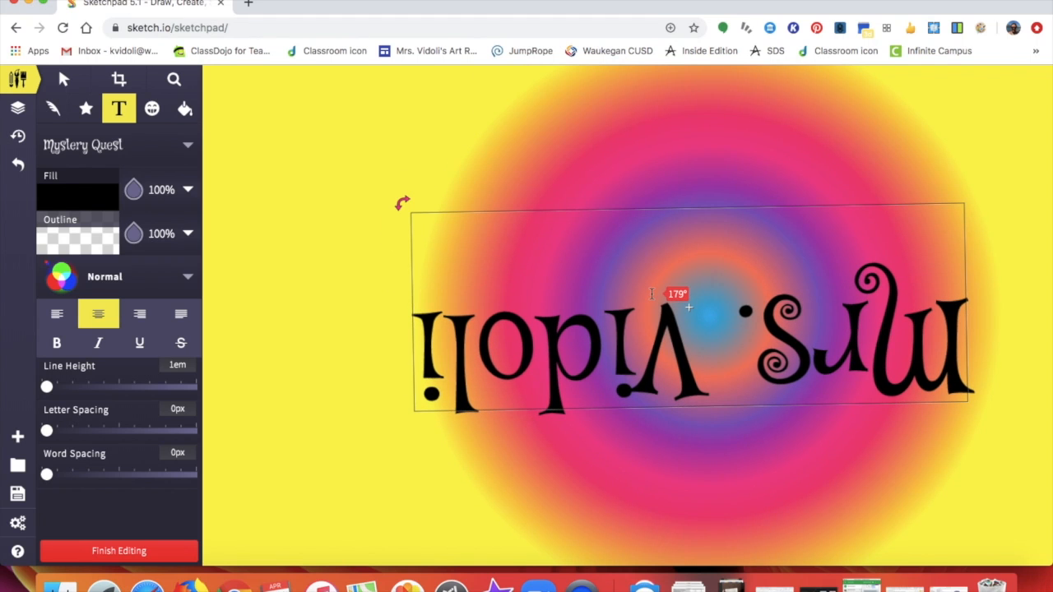
pyautogui.moveTo(652, 294); pyautogui.dragTo(652, 292)
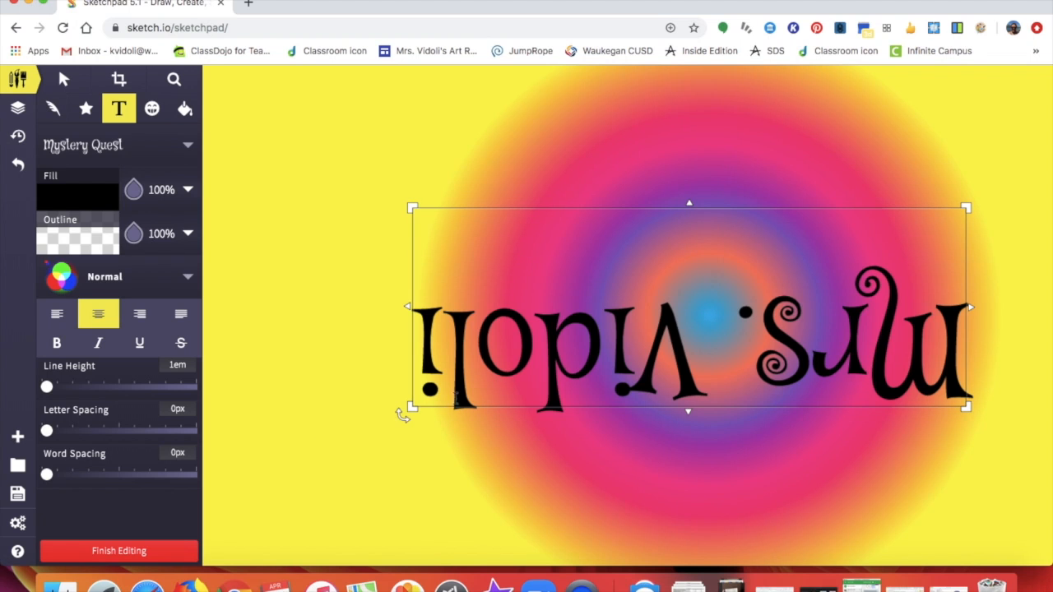
pyautogui.moveTo(47, 430); pyautogui.dragTo(93, 432)
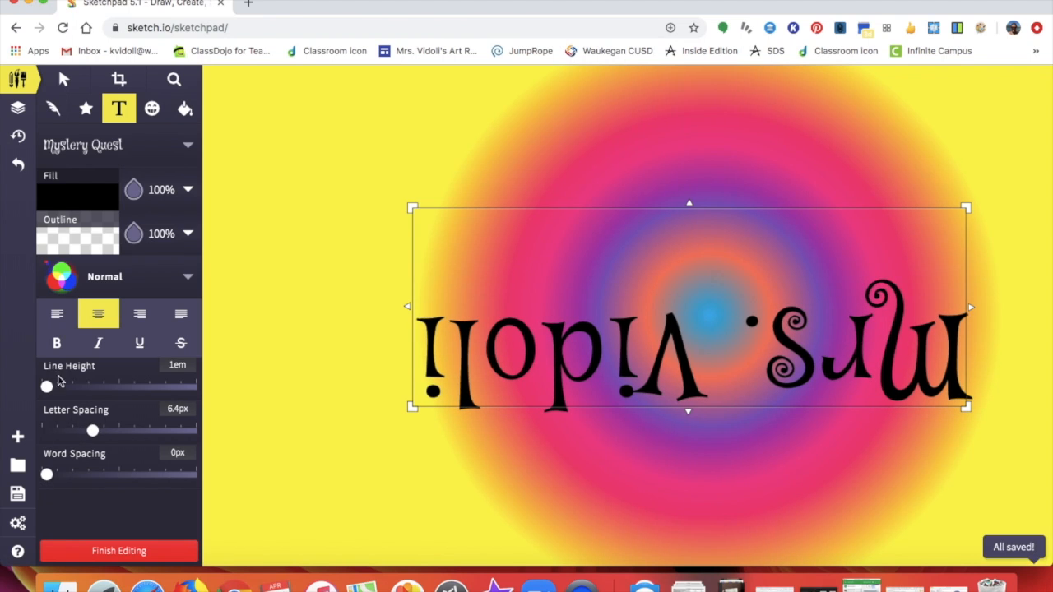
# - Set the title's line height to 1.8em, fill it yellow #ffff49, and trim its box to about 723 × 264 px
pyautogui.moveTo(47, 389); pyautogui.dragTo(124, 388)
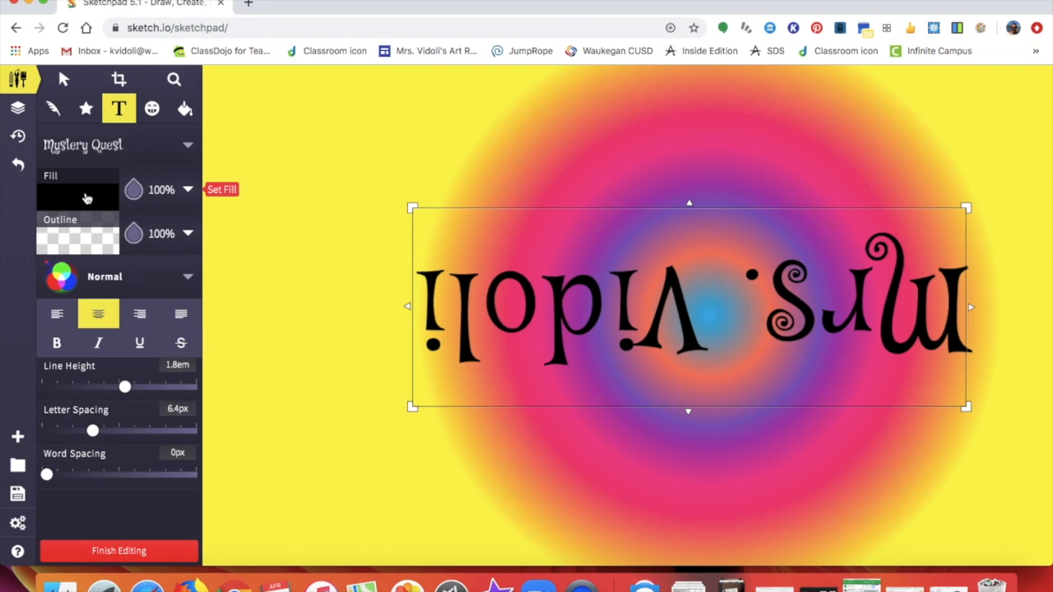
pyautogui.click(86, 198)
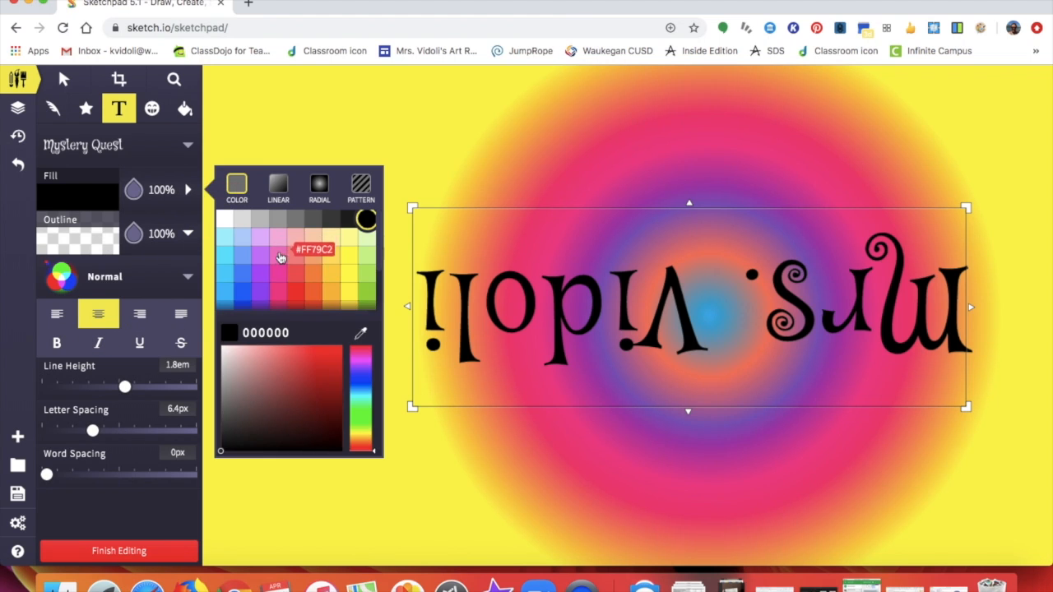
pyautogui.click(350, 256)
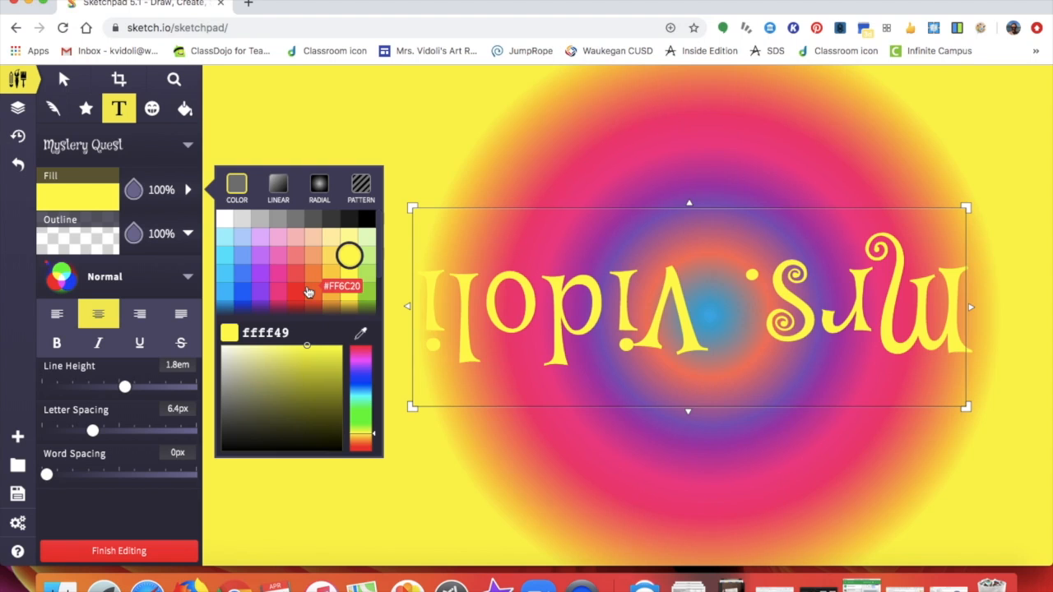
pyautogui.moveTo(411, 207); pyautogui.dragTo(436, 213)
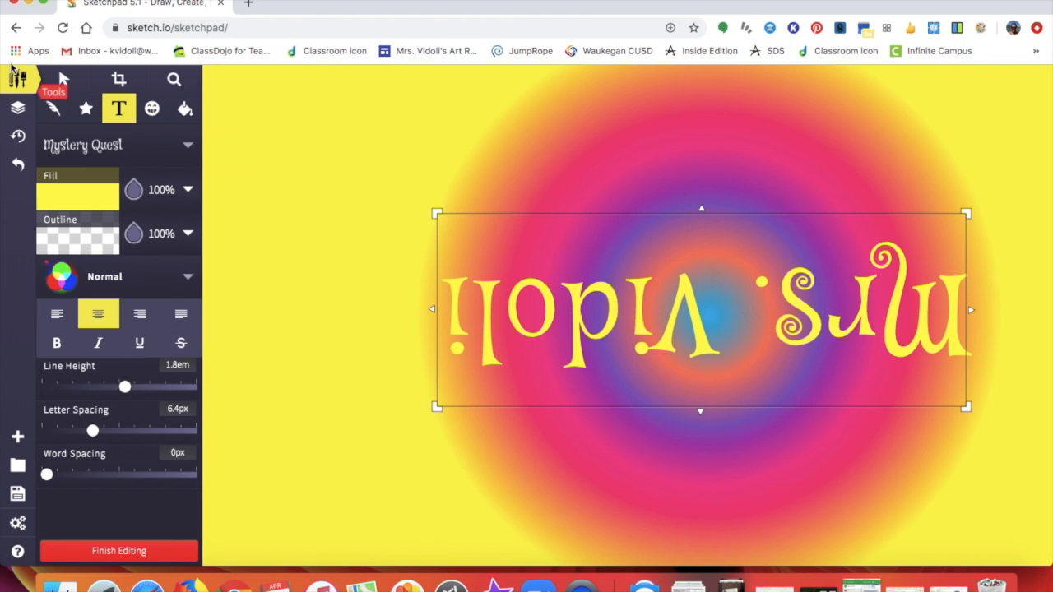
pyautogui.click(23, 83)
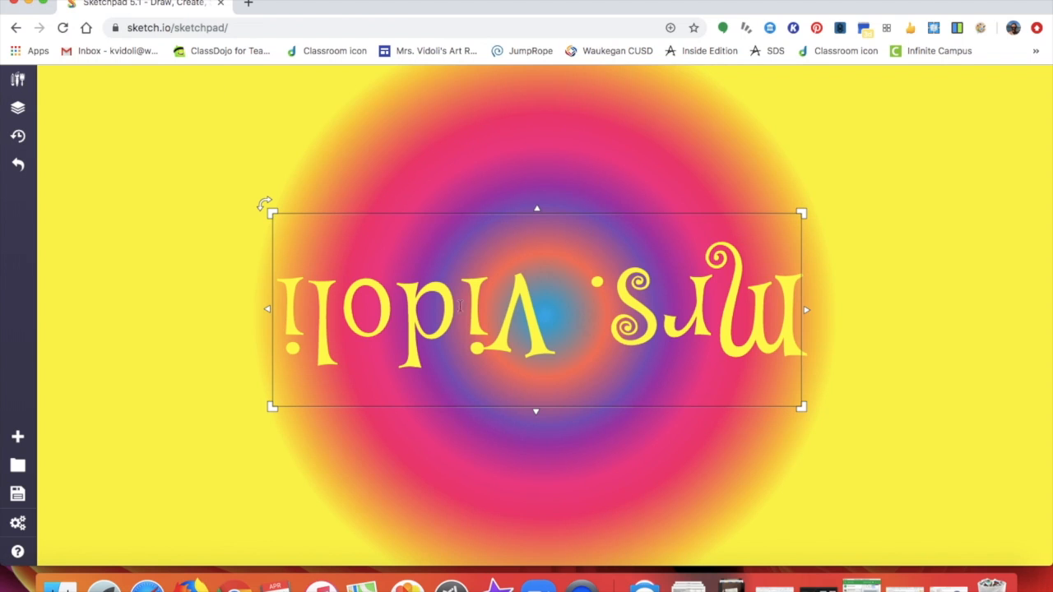
# - Rotate the yellow title back upright and bring the tool settings back
pyautogui.moveTo(261, 419); pyautogui.dragTo(809, 206)
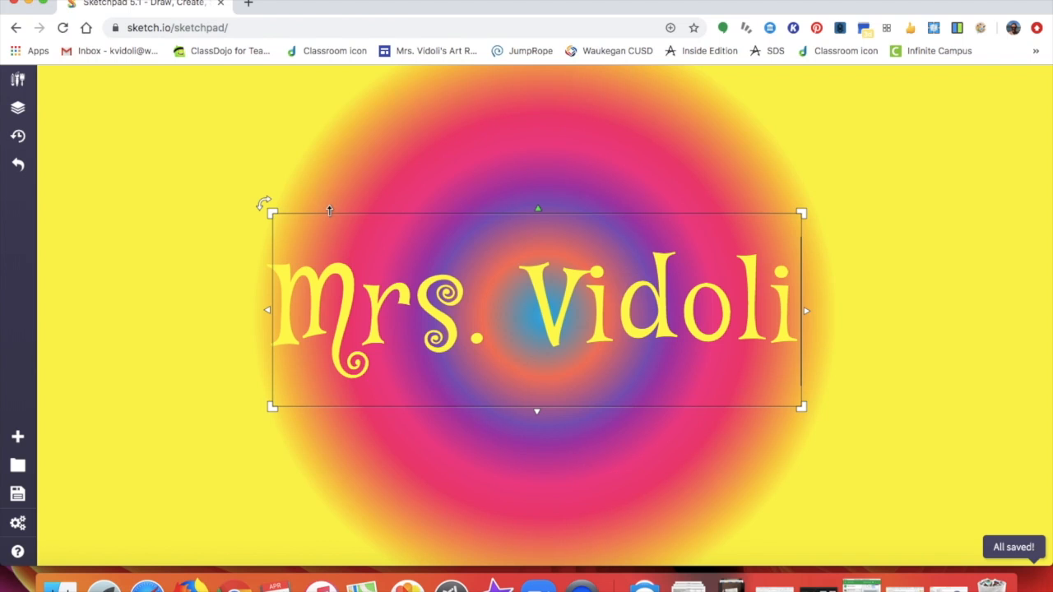
pyautogui.click(20, 80)
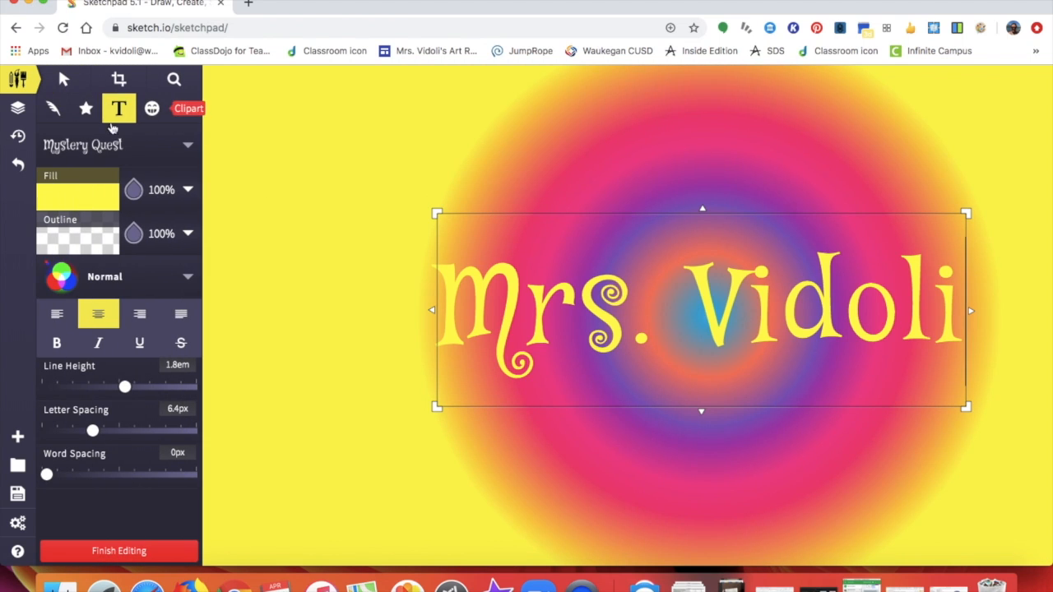
# - Pick the Spirograph brush with a rainbow linear-gradient outline
pyautogui.click(54, 114)
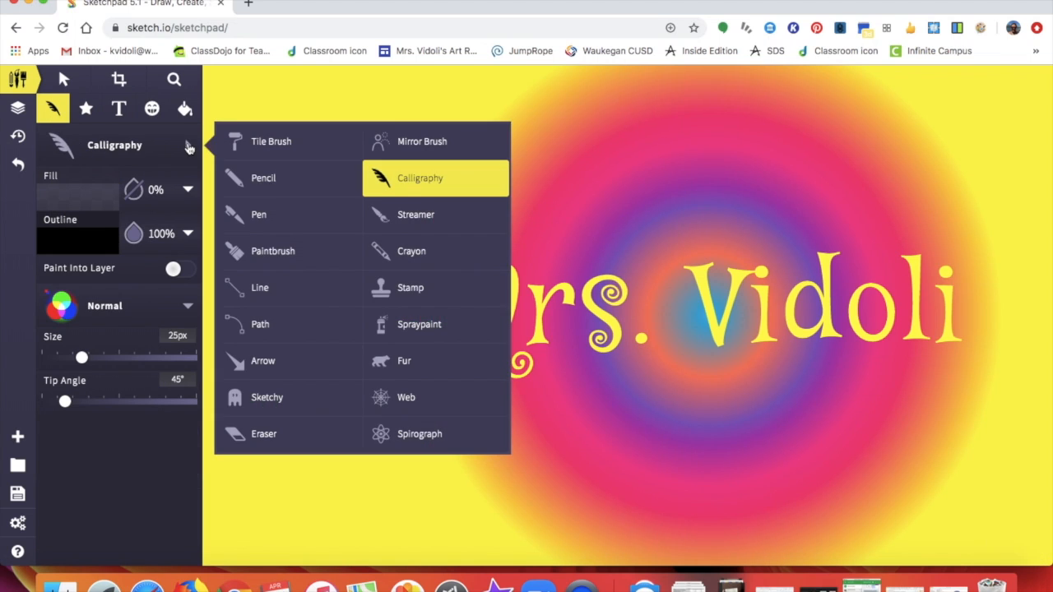
pyautogui.click(392, 436)
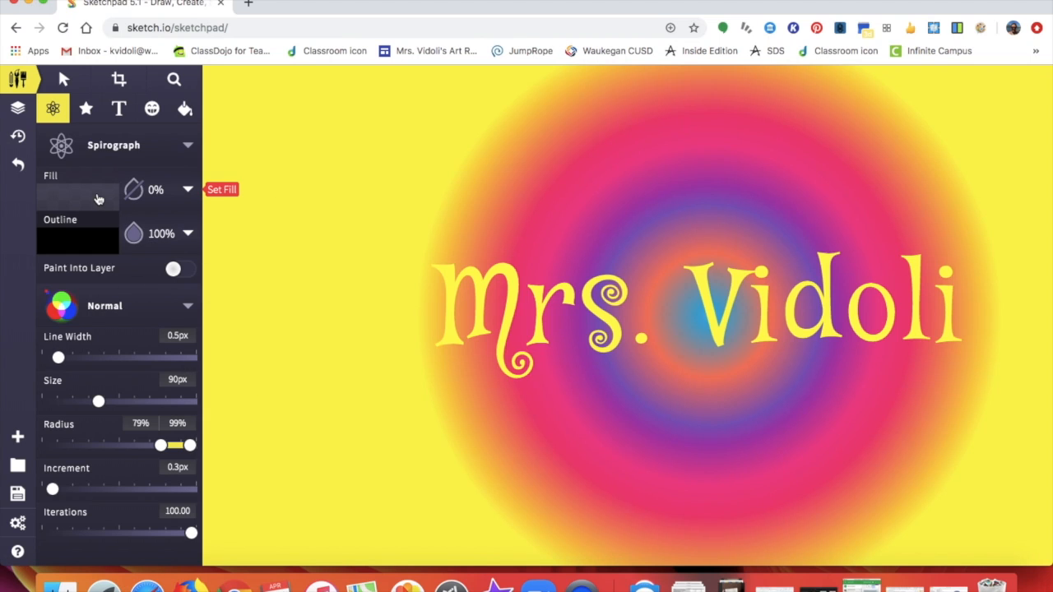
pyautogui.click(95, 245)
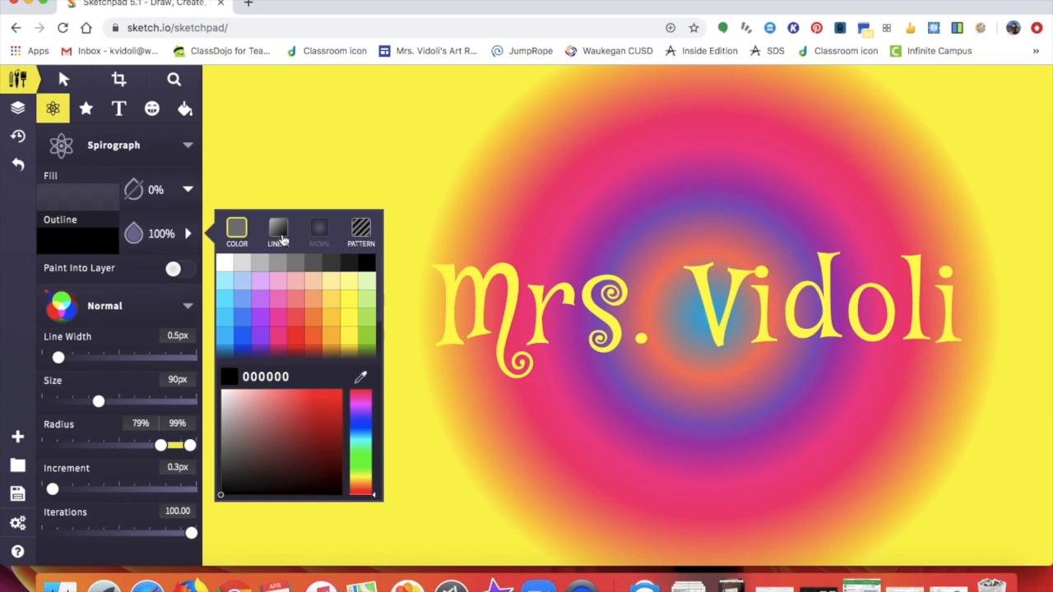
pyautogui.click(278, 237)
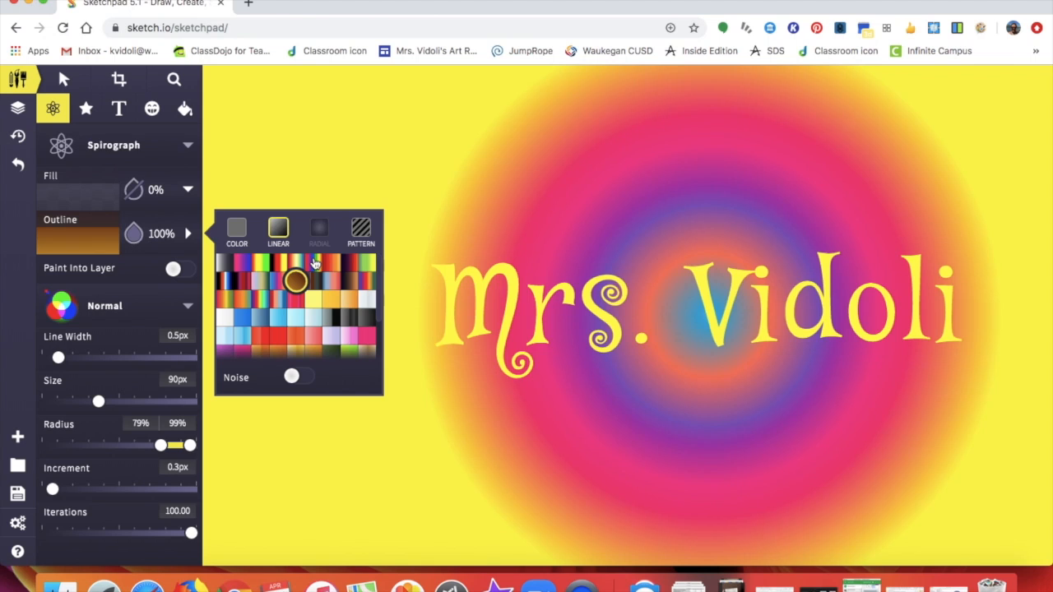
pyautogui.click(314, 264)
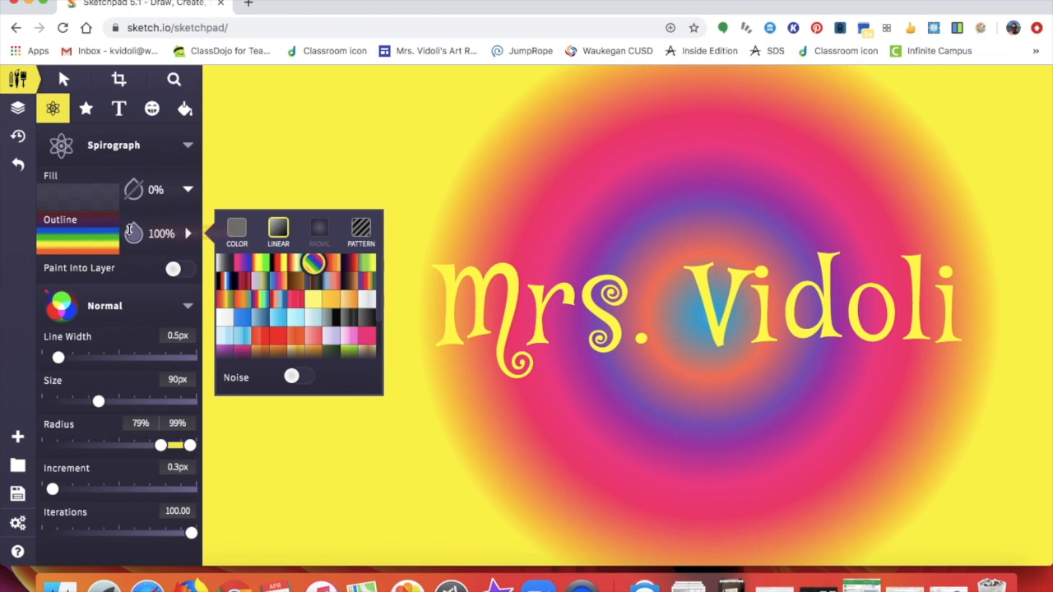
pyautogui.click(186, 235)
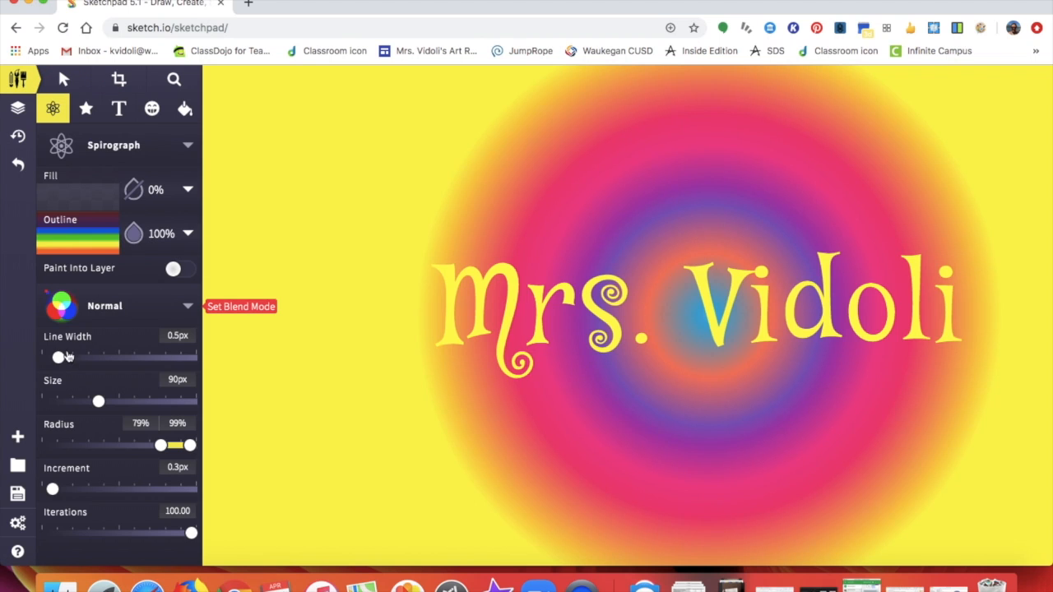
# - Set the spirograph line width to 2.2px and its size to 180px
pyautogui.moveTo(85, 360); pyautogui.dragTo(110, 361)
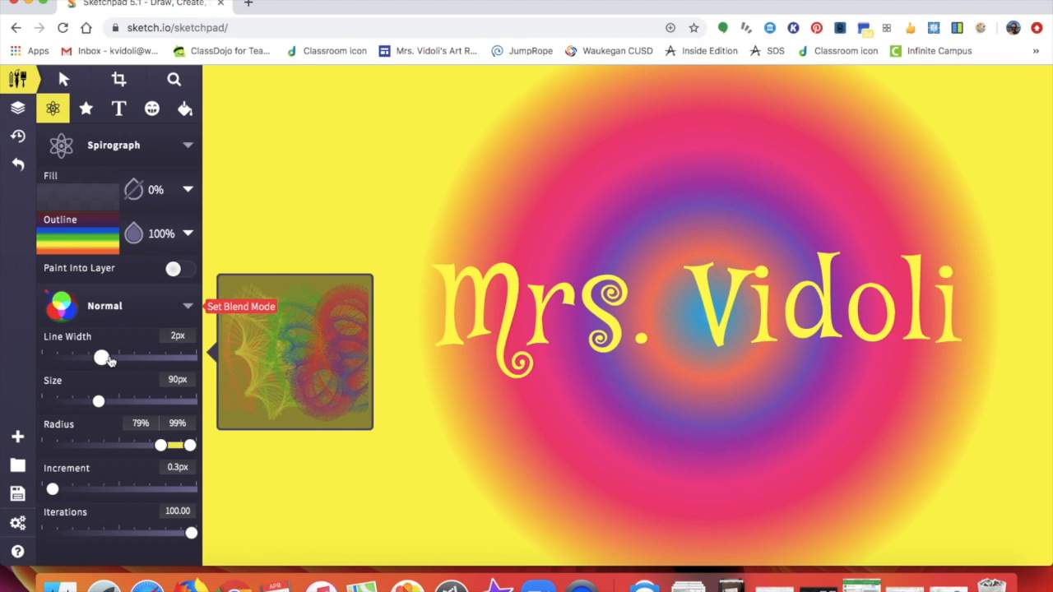
pyautogui.click(181, 358)
pyautogui.moveTo(182, 358); pyautogui.dragTo(108, 359)
pyautogui.moveTo(98, 401); pyautogui.dragTo(149, 403)
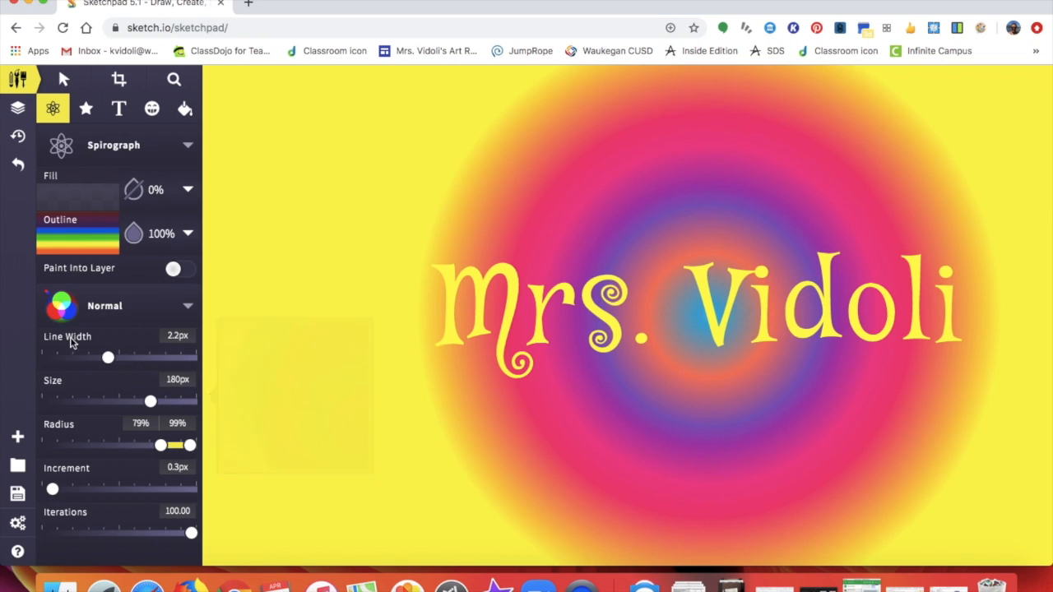
pyautogui.click(18, 79)
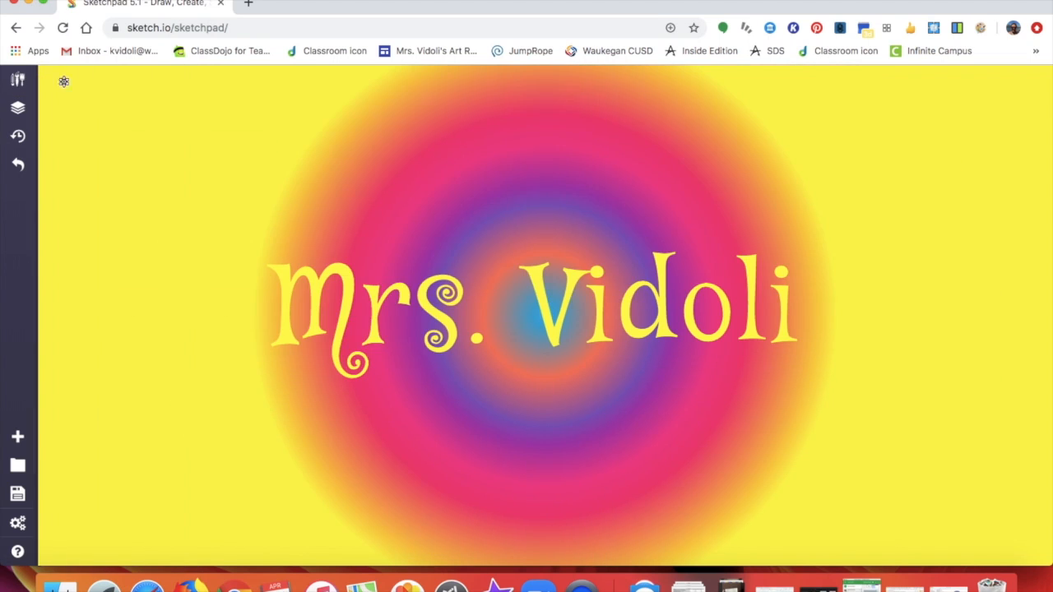
# - Paint rainbow spirograph swirls along all four canvas edges around the title
pyautogui.moveTo(90, 114)
pyautogui.mouseDown()
pyautogui.moveTo(125, 136)
pyautogui.moveTo(160, 219)
pyautogui.moveTo(152, 252)
pyautogui.moveTo(109, 308)
pyautogui.moveTo(98, 355)
pyautogui.moveTo(110, 386)
pyautogui.moveTo(176, 434)
pyautogui.moveTo(184, 469)
pyautogui.moveTo(163, 520)
pyautogui.moveTo(235, 556)
pyautogui.moveTo(421, 571)
pyautogui.moveTo(768, 567)
pyautogui.moveTo(860, 551)
pyautogui.moveTo(926, 470)
pyautogui.moveTo(869, 314)
pyautogui.moveTo(923, 250)
pyautogui.moveTo(1008, 279)
pyautogui.moveTo(1021, 370)
pyautogui.moveTo(939, 446)
pyautogui.moveTo(882, 366)
pyautogui.moveTo(872, 278)
pyautogui.moveTo(906, 185)
pyautogui.moveTo(992, 128)
pyautogui.moveTo(971, 173)
pyautogui.moveTo(786, 110)
pyautogui.moveTo(765, 90)
pyautogui.moveTo(717, 91)
pyautogui.moveTo(632, 104)
pyautogui.moveTo(519, 163)
pyautogui.moveTo(419, 178)
pyautogui.moveTo(282, 165)
pyautogui.moveTo(305, 86)
pyautogui.moveTo(375, 116)
pyautogui.moveTo(332, 149)
pyautogui.moveTo(150, 177)
pyautogui.moveTo(79, 163)
pyautogui.moveTo(92, 120)
pyautogui.moveTo(160, 133)
pyautogui.moveTo(189, 172)
pyautogui.moveTo(188, 228)
pyautogui.moveTo(152, 283)
pyautogui.moveTo(131, 243)
pyautogui.moveTo(125, 372)
pyautogui.moveTo(90, 472)
pyautogui.moveTo(95, 527)
pyautogui.moveTo(955, 515)
pyautogui.moveTo(1044, 357)
pyautogui.moveTo(969, 101)
pyautogui.moveTo(598, 155)
pyautogui.moveTo(214, 136)
pyautogui.moveTo(263, 90)
pyautogui.moveTo(478, 105)
pyautogui.moveTo(132, 190)
pyautogui.moveTo(82, 345)
pyautogui.moveTo(165, 527)
pyautogui.moveTo(672, 534)
pyautogui.moveTo(832, 514)
pyautogui.moveTo(914, 428)
pyautogui.moveTo(872, 206)
pyautogui.moveTo(696, 138)
pyautogui.moveTo(543, 119)
pyautogui.moveTo(135, 167)
pyautogui.mouseUp()
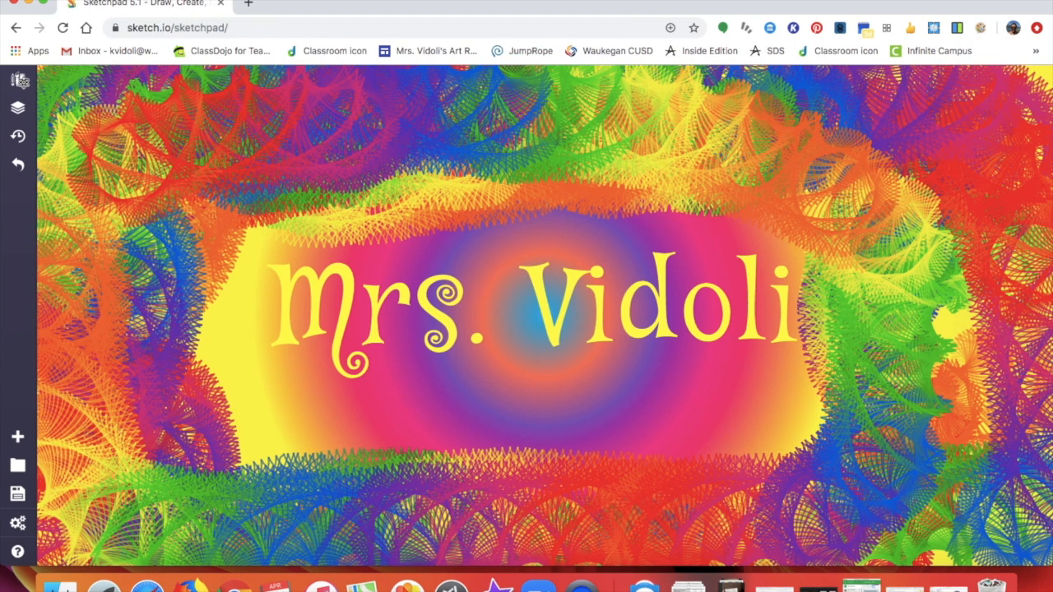
# - Switch to the shape tool and choose the 15-sided Gear shape
pyautogui.click(17, 74)
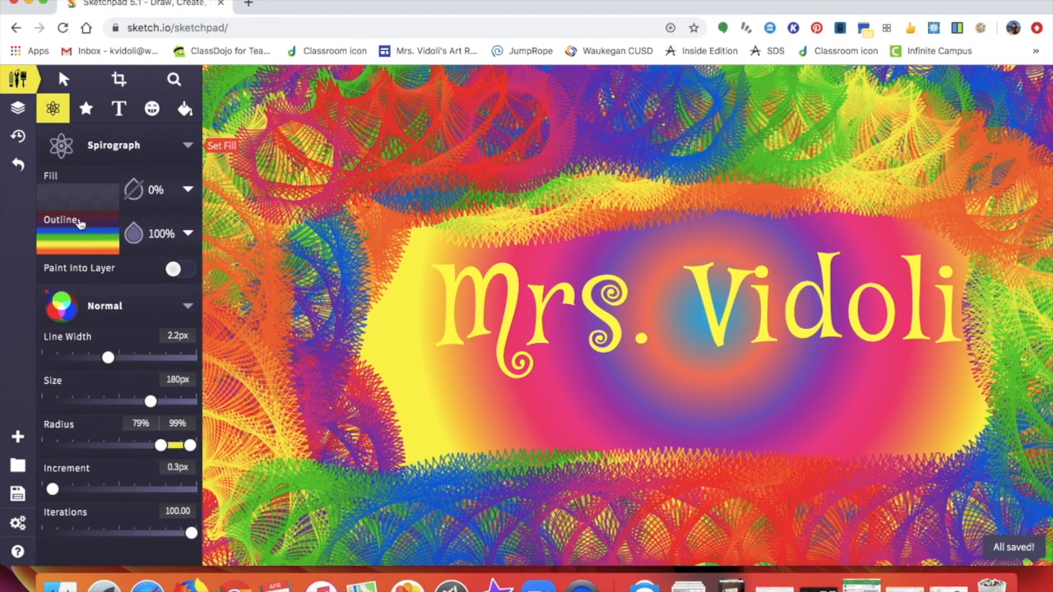
pyautogui.click(87, 110)
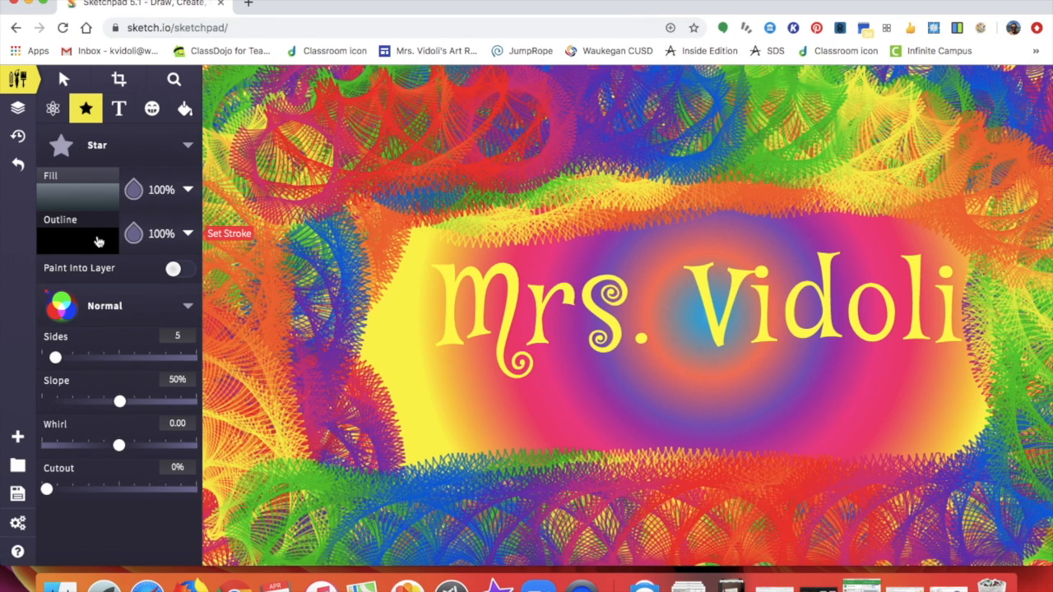
pyautogui.click(189, 147)
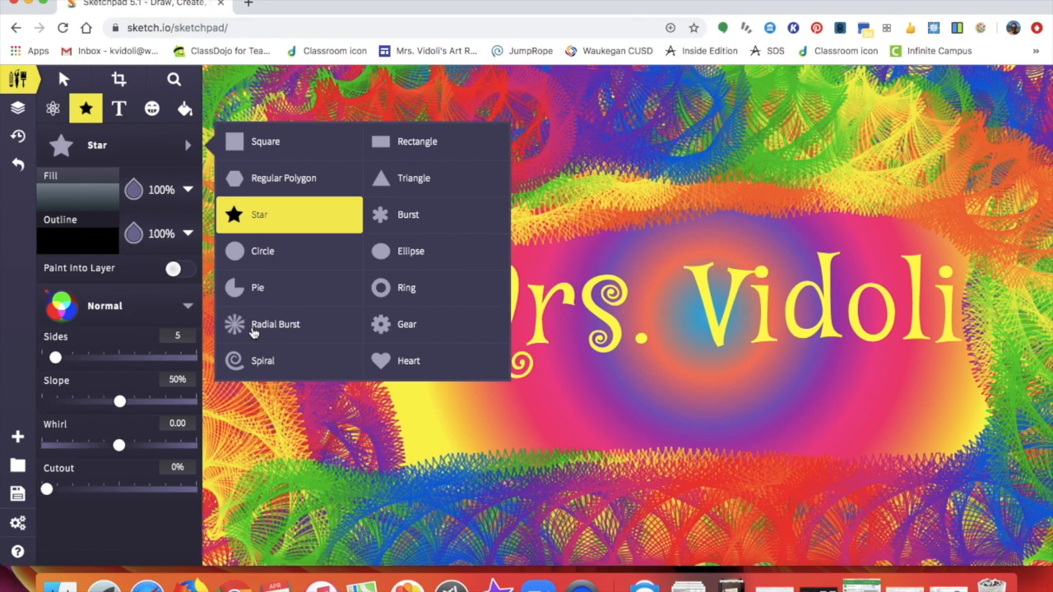
pyautogui.click(388, 327)
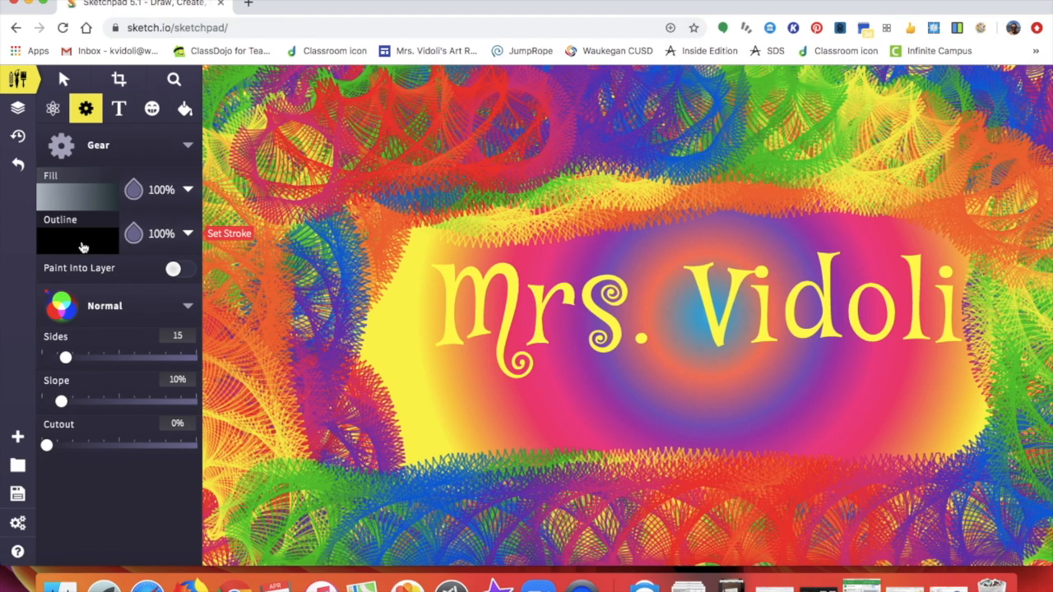
# - Give the gear a rainbow radial-gradient fill and 0% outline opacity
pyautogui.click(96, 202)
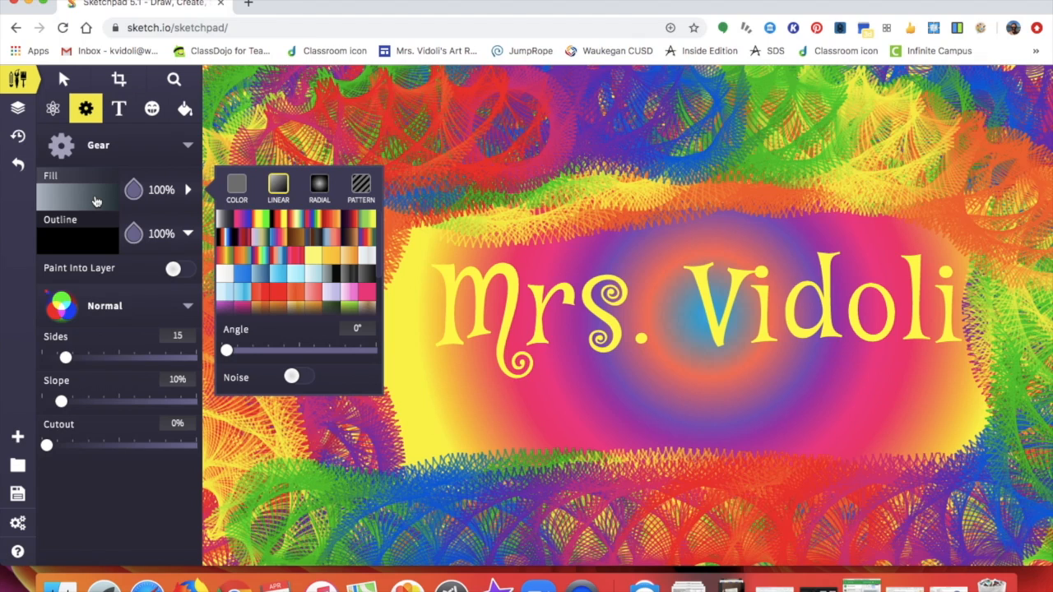
pyautogui.click(319, 191)
pyautogui.click(295, 219)
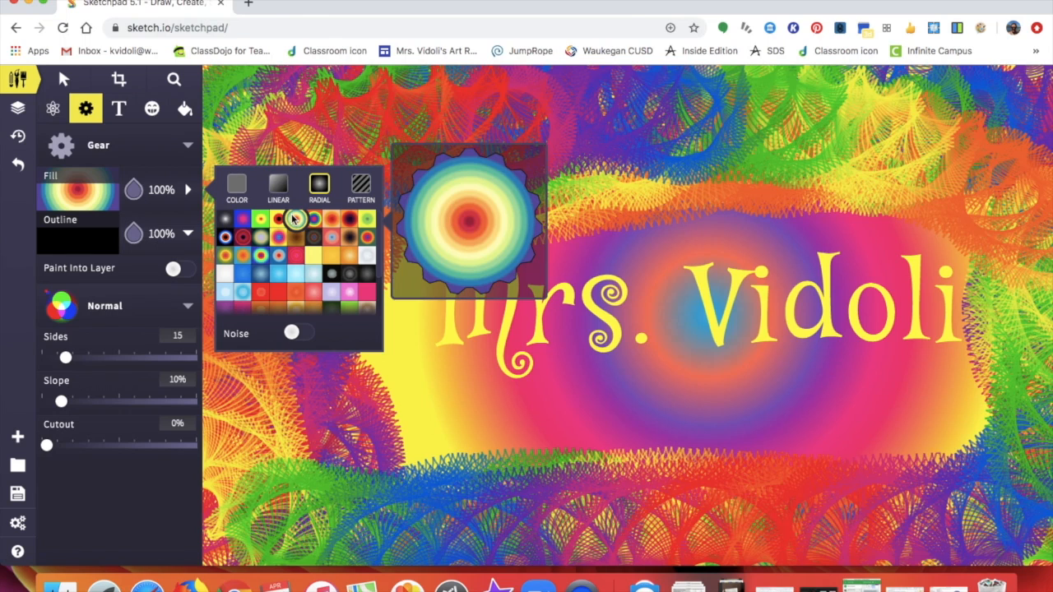
pyautogui.click(135, 232)
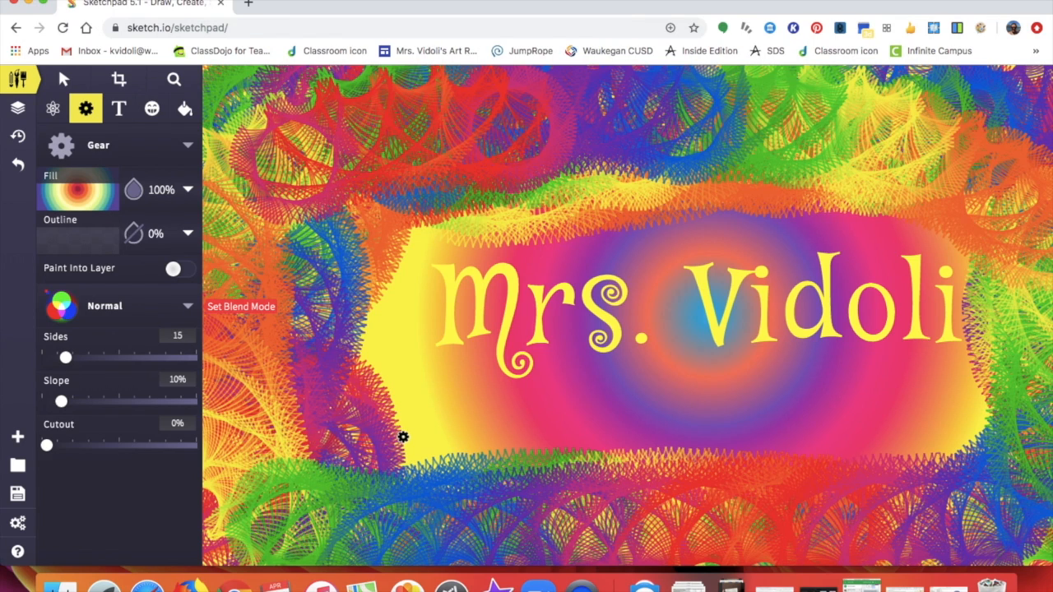
# - Draw rainbow gears below the title, at the upper right, and in a lower-left cluster
pyautogui.moveTo(398, 437); pyautogui.dragTo(461, 492)
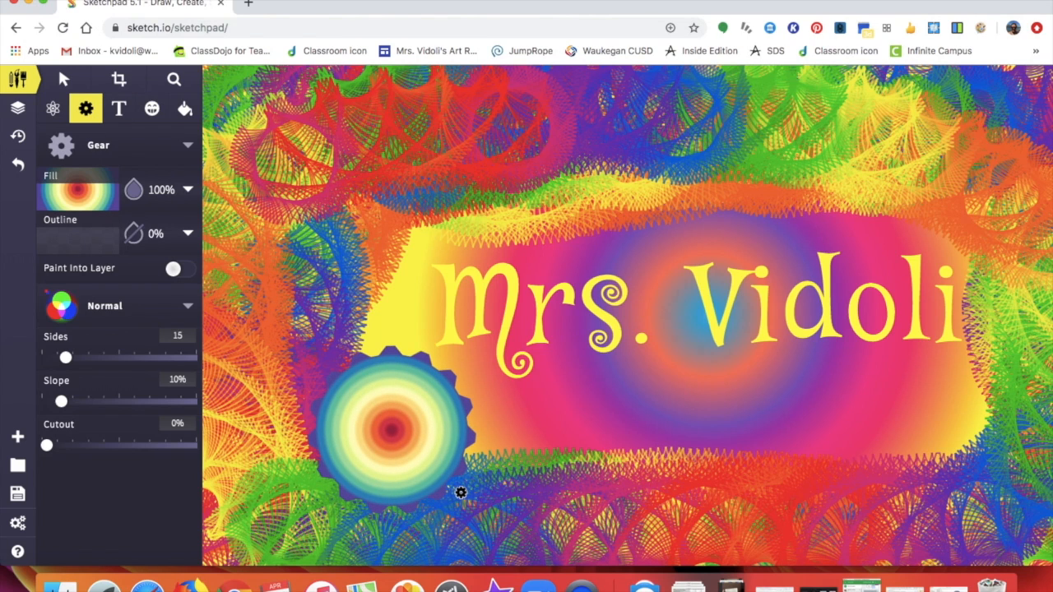
pyautogui.moveTo(882, 164)
pyautogui.mouseDown()
pyautogui.moveTo(930, 207)
pyautogui.moveTo(969, 184)
pyautogui.moveTo(989, 196)
pyautogui.moveTo(1018, 253)
pyautogui.mouseUp()
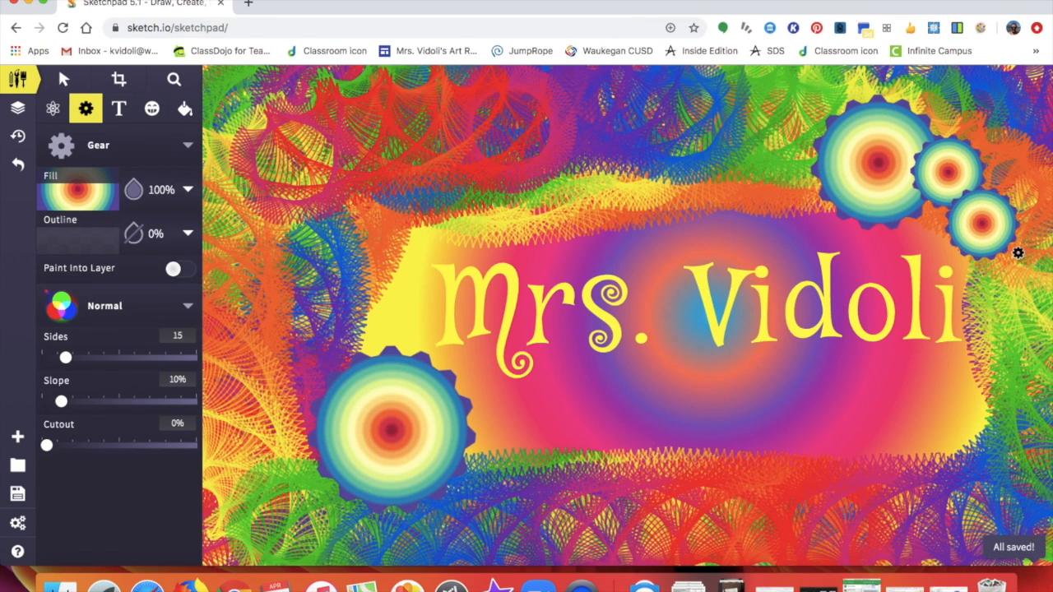
pyautogui.moveTo(466, 454)
pyautogui.mouseDown()
pyautogui.moveTo(531, 470)
pyautogui.moveTo(500, 487)
pyautogui.mouseUp()
pyautogui.moveTo(336, 322); pyautogui.dragTo(365, 363)
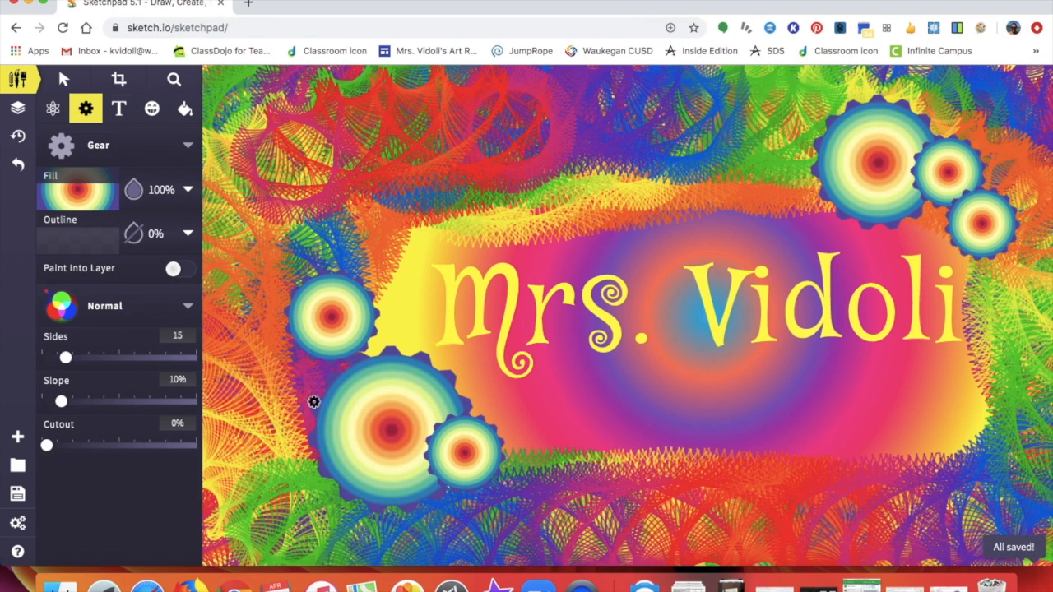
pyautogui.moveTo(301, 406); pyautogui.dragTo(357, 441)
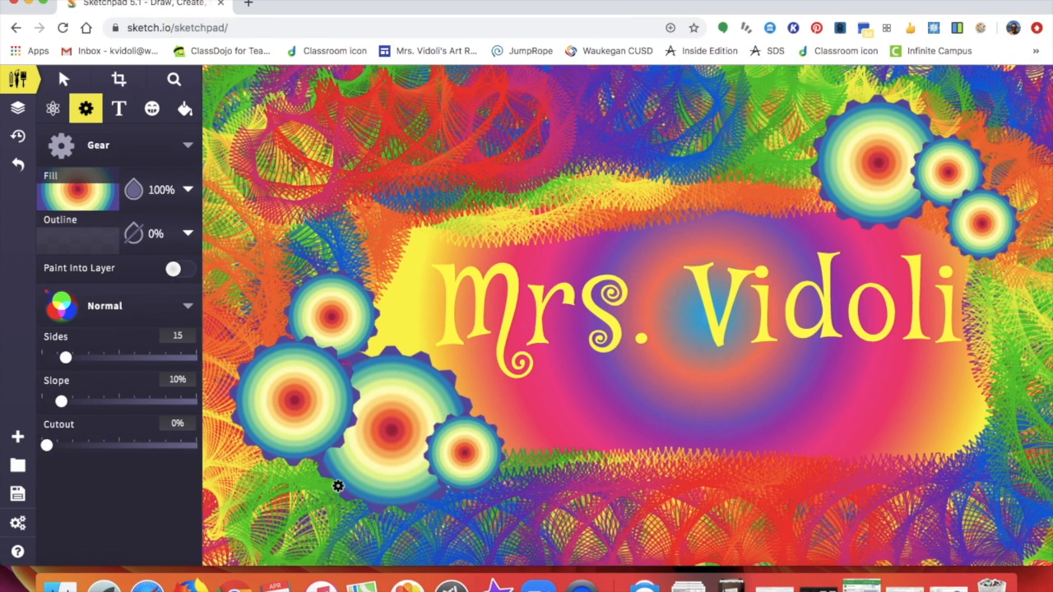
pyautogui.moveTo(292, 508); pyautogui.dragTo(373, 504)
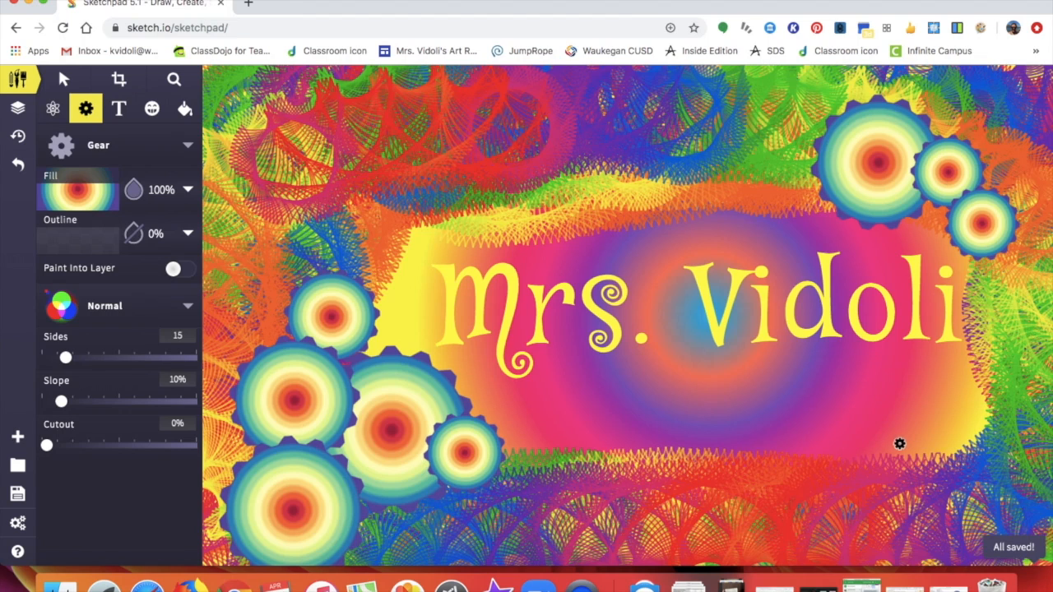
# - Add more rainbow gears at the lower right, along the bottom, top right and left edge
pyautogui.moveTo(873, 434)
pyautogui.mouseDown()
pyautogui.moveTo(940, 464)
pyautogui.moveTo(995, 464)
pyautogui.moveTo(982, 459)
pyautogui.mouseUp()
pyautogui.moveTo(902, 505); pyautogui.dragTo(949, 517)
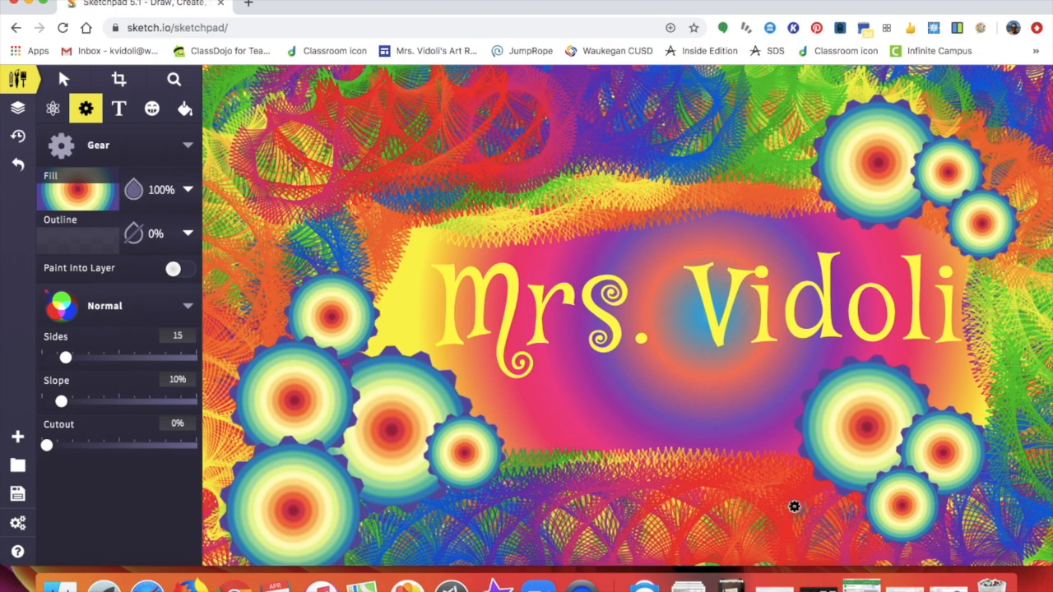
pyautogui.moveTo(763, 465)
pyautogui.mouseDown()
pyautogui.moveTo(821, 485)
pyautogui.moveTo(850, 518)
pyautogui.moveTo(889, 536)
pyautogui.mouseUp()
pyautogui.moveTo(381, 490)
pyautogui.mouseDown()
pyautogui.moveTo(437, 540)
pyautogui.moveTo(501, 538)
pyautogui.moveTo(594, 507)
pyautogui.mouseUp()
pyautogui.moveTo(802, 118); pyautogui.dragTo(838, 130)
pyautogui.moveTo(951, 104); pyautogui.dragTo(1016, 126)
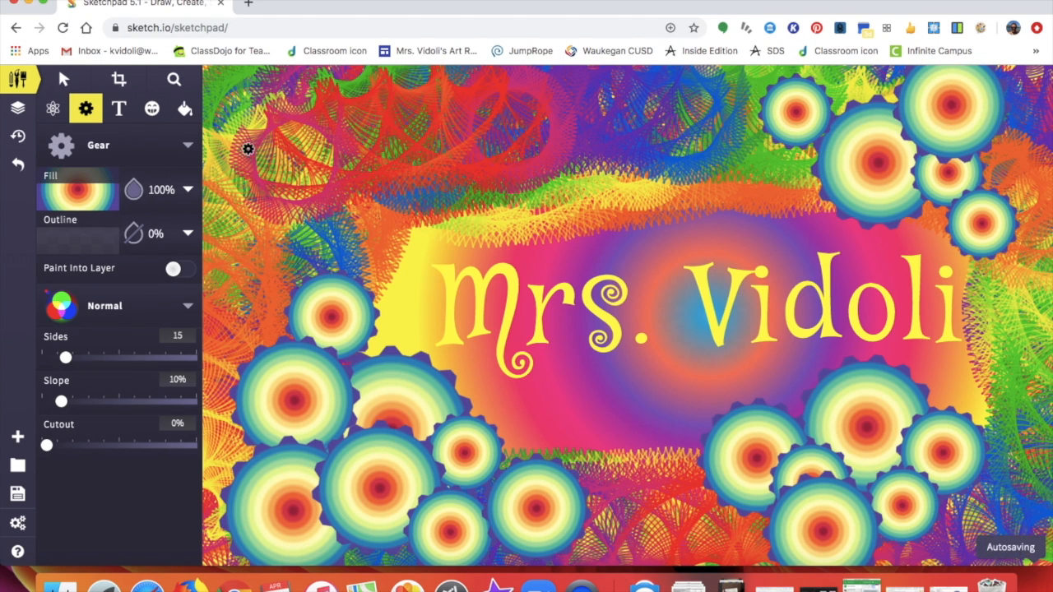
pyautogui.moveTo(264, 294); pyautogui.dragTo(288, 349)
pyautogui.moveTo(287, 236); pyautogui.dragTo(310, 284)
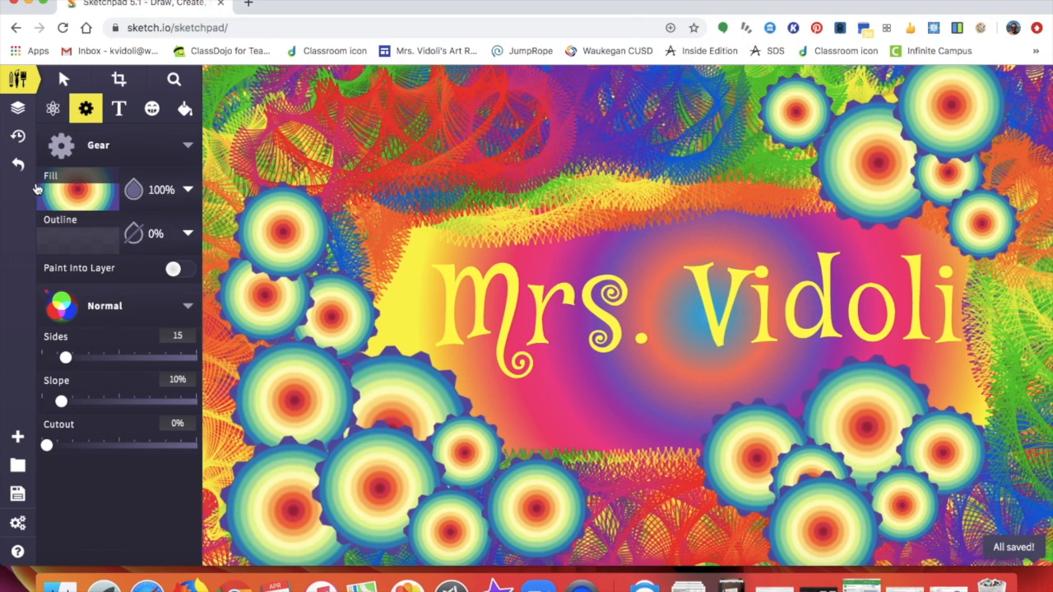
# - Undo the last eight gears, including the small top-right gear and a bottom-right gear
pyautogui.click(17, 164)
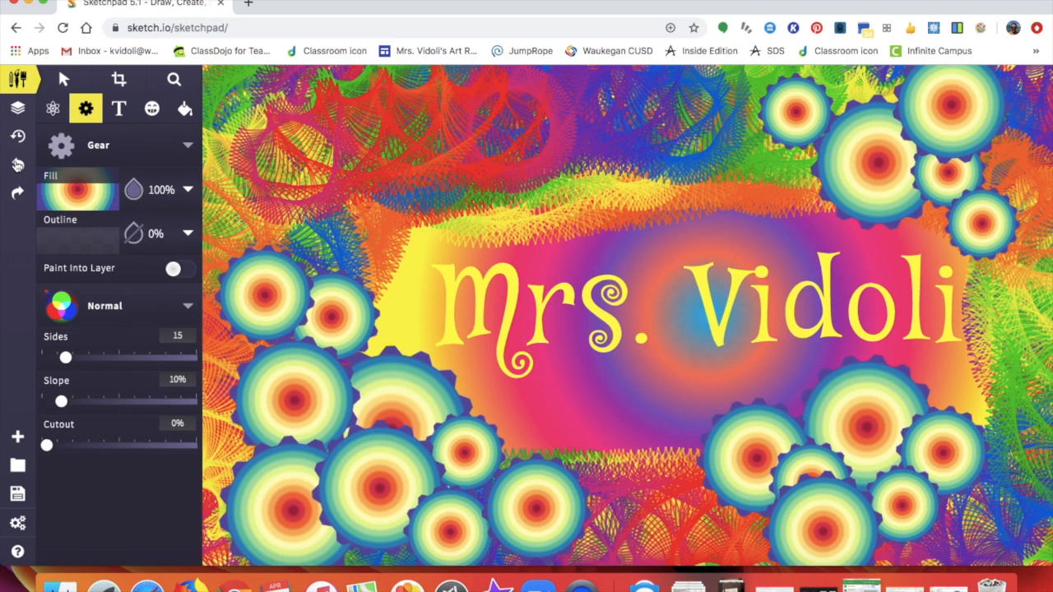
pyautogui.click(17, 165)
pyautogui.click(17, 164)
pyautogui.click(18, 164)
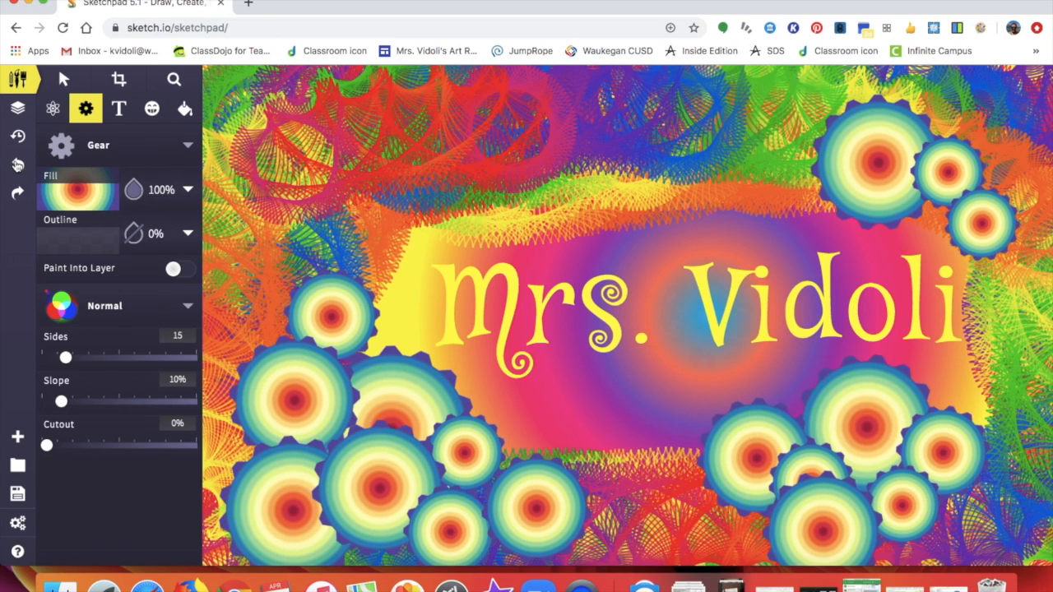
pyautogui.click(17, 165)
pyautogui.click(18, 165)
pyautogui.click(18, 165)
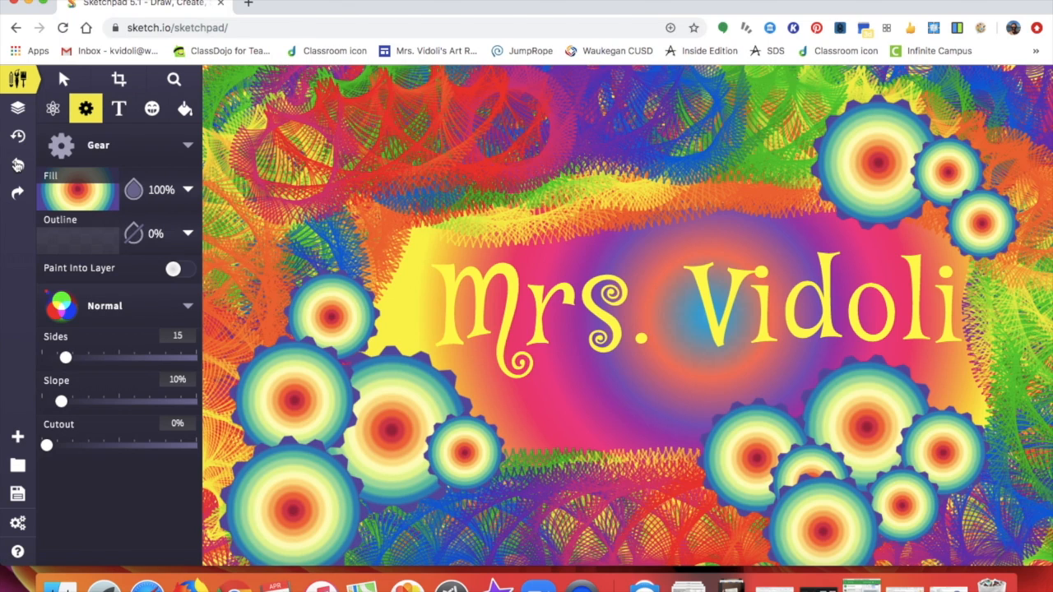
pyautogui.click(17, 165)
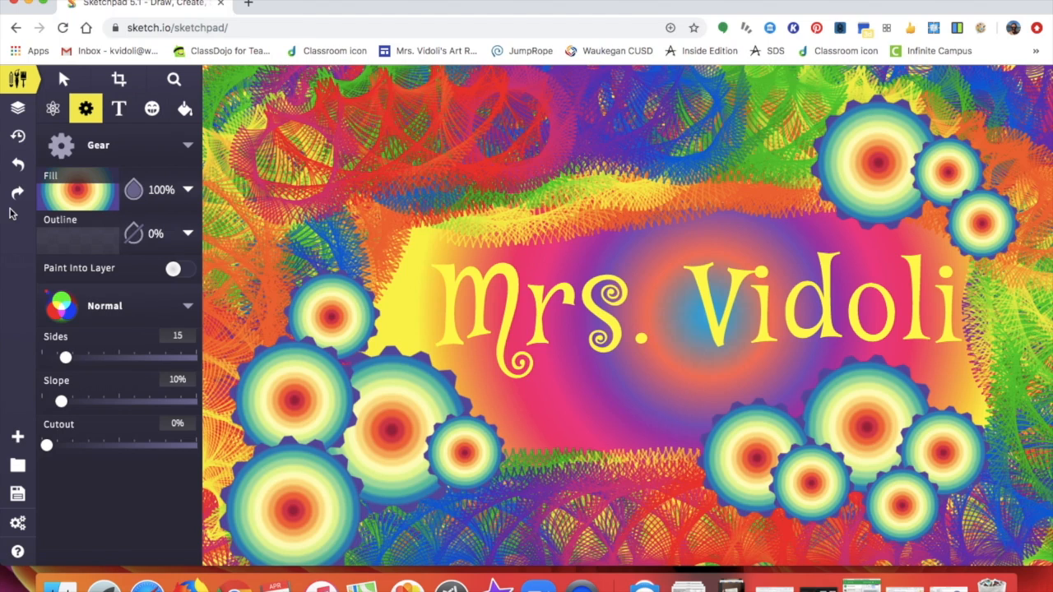
# - Restore one gear, then undo two lower-right gears and bring one of them back
pyautogui.click(28, 195)
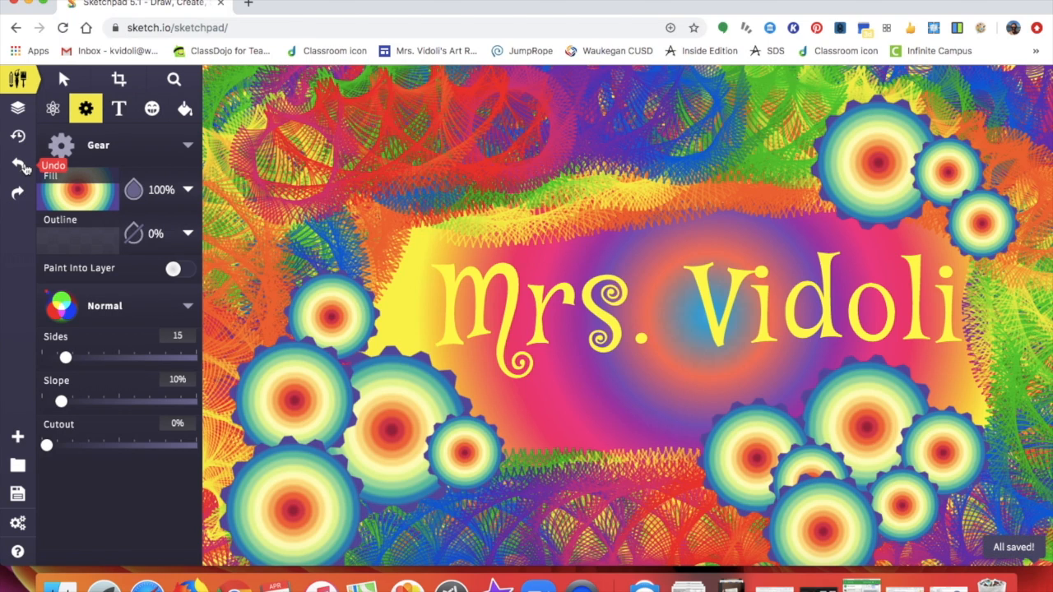
pyautogui.click(21, 165)
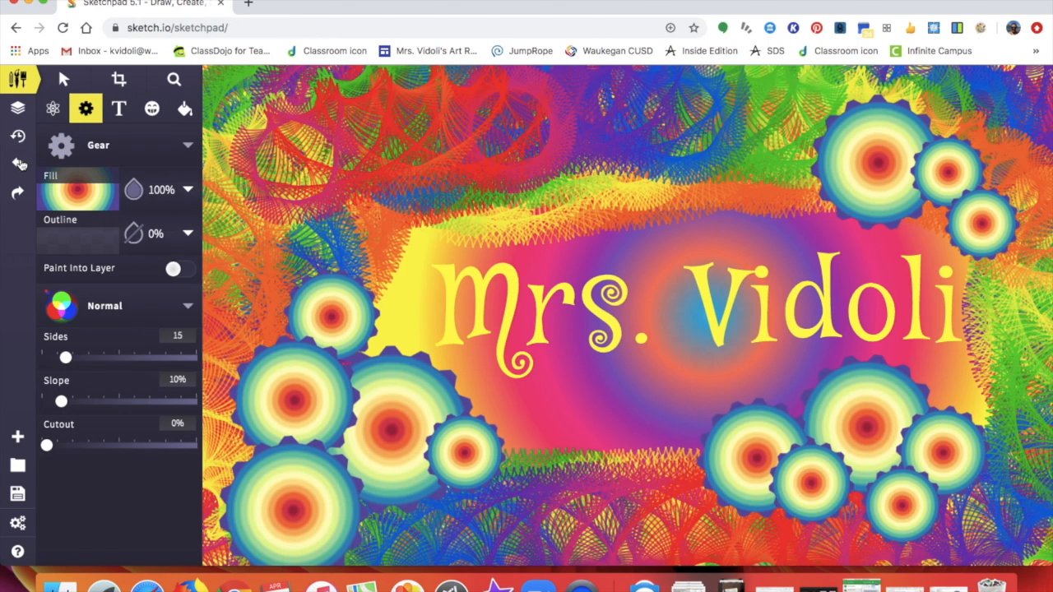
pyautogui.click(20, 164)
pyautogui.click(18, 192)
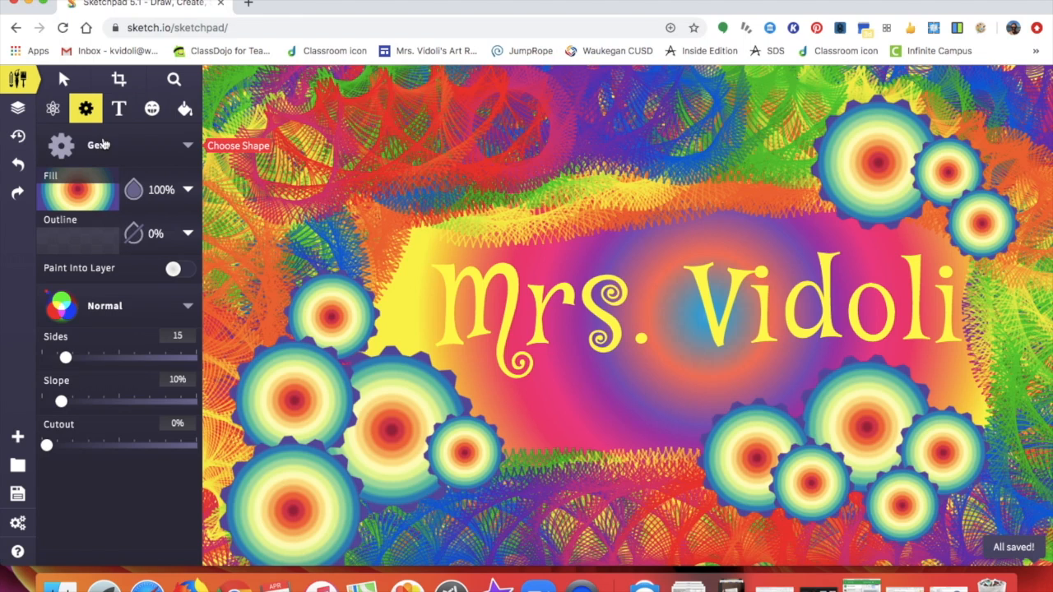
# - Search the clipart library for 'dog' and place the black Rottweiler silhouette on the poster
pyautogui.click(155, 112)
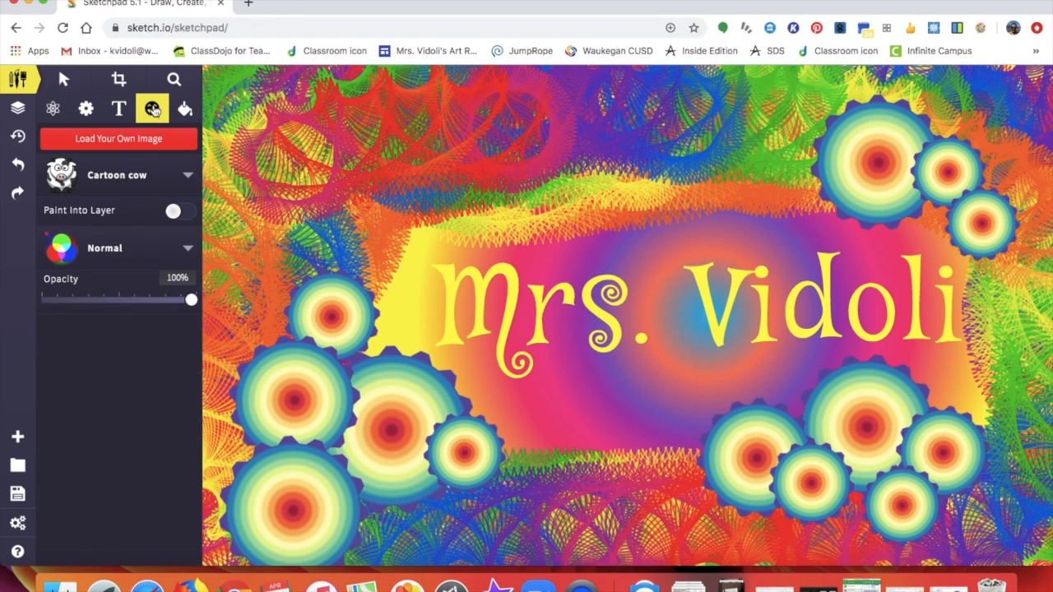
pyautogui.click(119, 177)
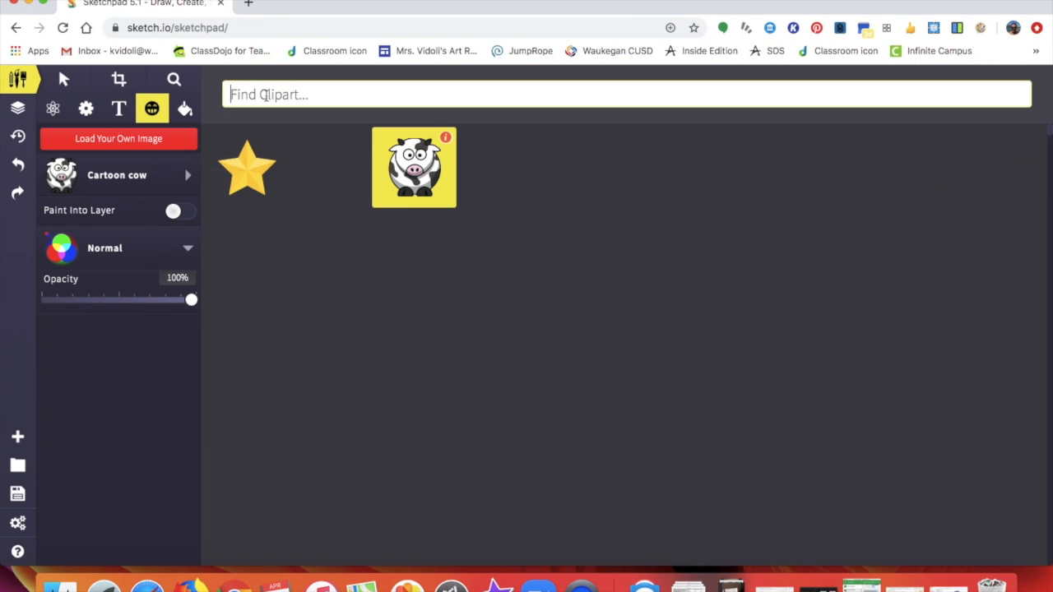
pyautogui.write('dog')
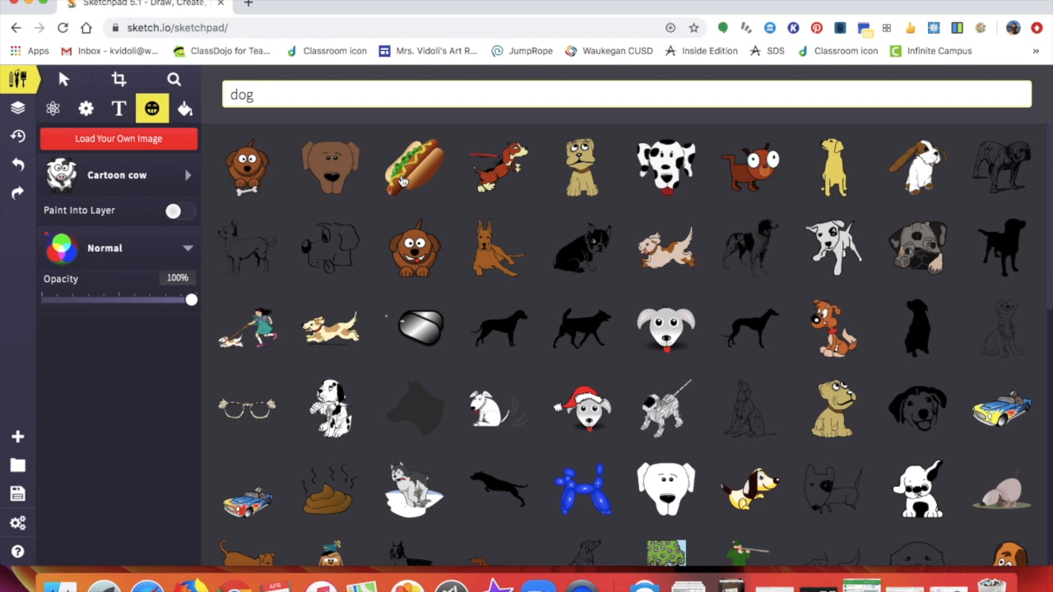
pyautogui.moveTo(691, 494)
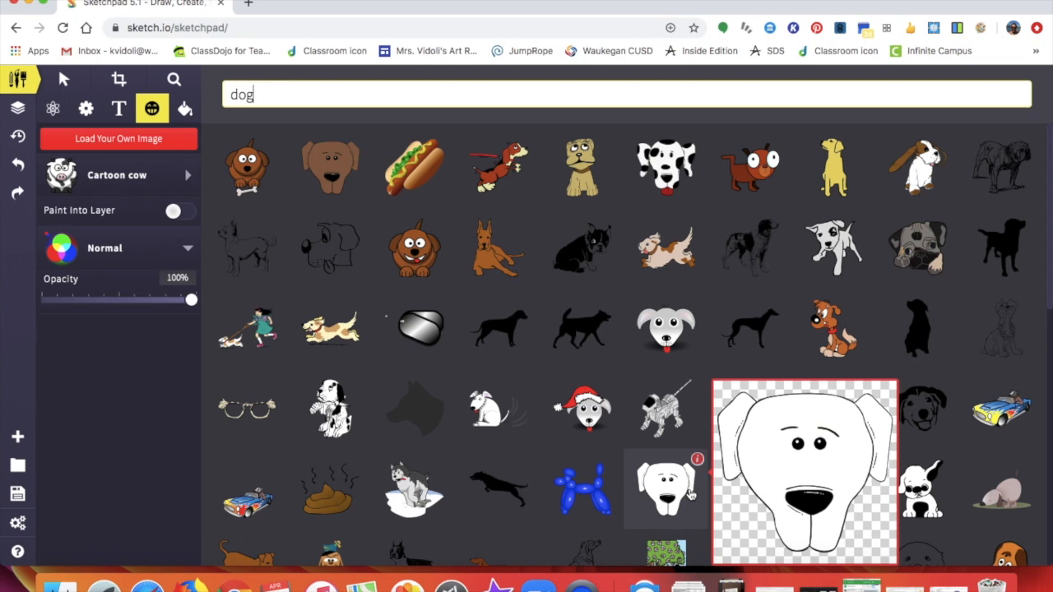
pyautogui.moveTo(912, 346)
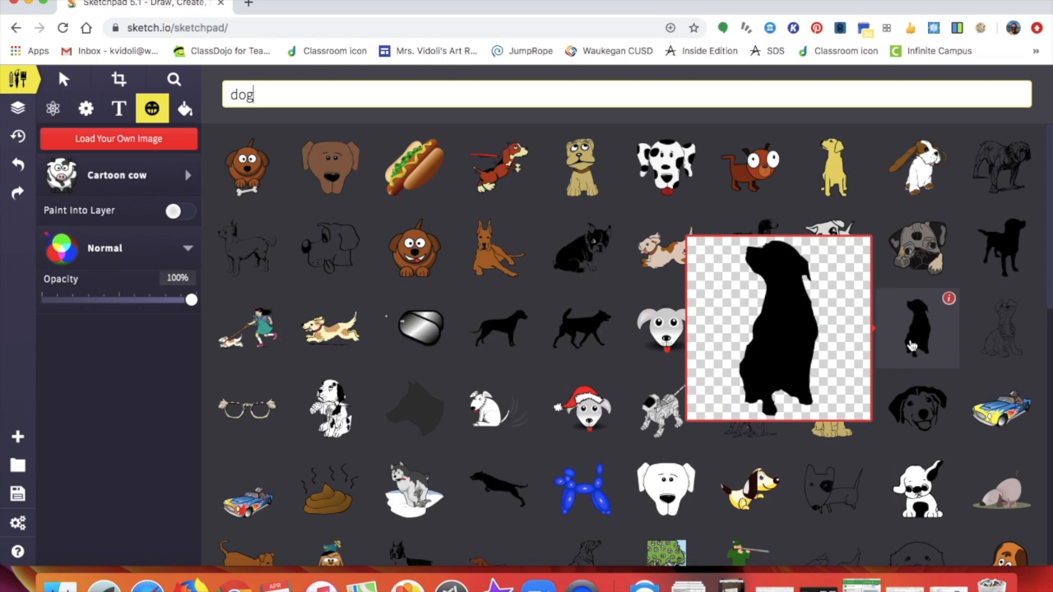
pyautogui.click(912, 346)
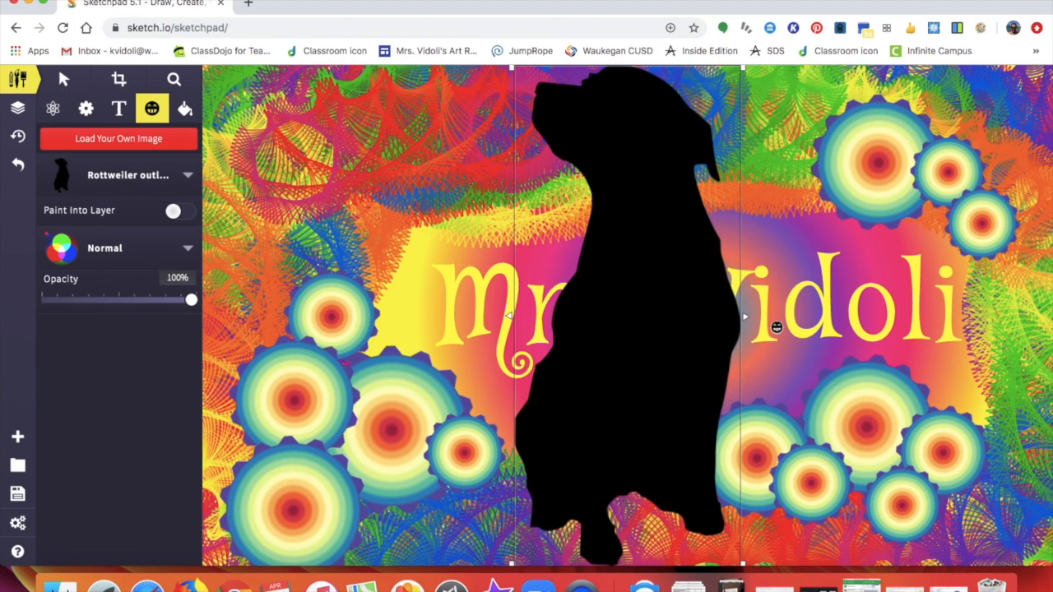
# - Shrink the Rottweiler to about 101 × 223 px and position it below the title, bottom centre
pyautogui.moveTo(745, 67); pyautogui.dragTo(623, 369)
pyautogui.moveTo(570, 454); pyautogui.dragTo(502, 463)
pyautogui.moveTo(579, 460); pyautogui.dragTo(592, 442)
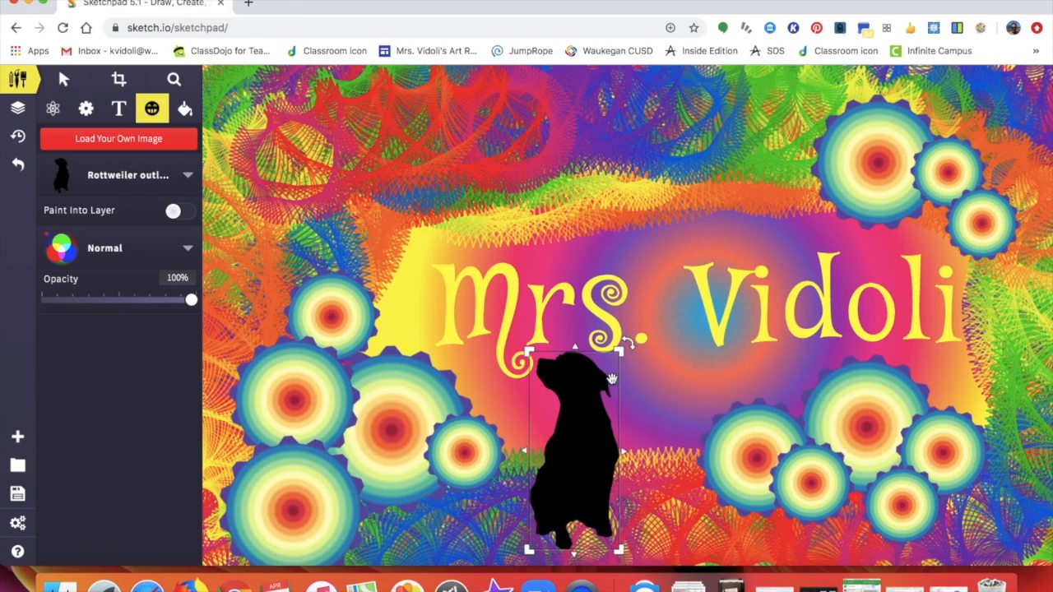
pyautogui.moveTo(528, 550); pyautogui.dragTo(543, 514)
pyautogui.moveTo(576, 449); pyautogui.dragTo(569, 449)
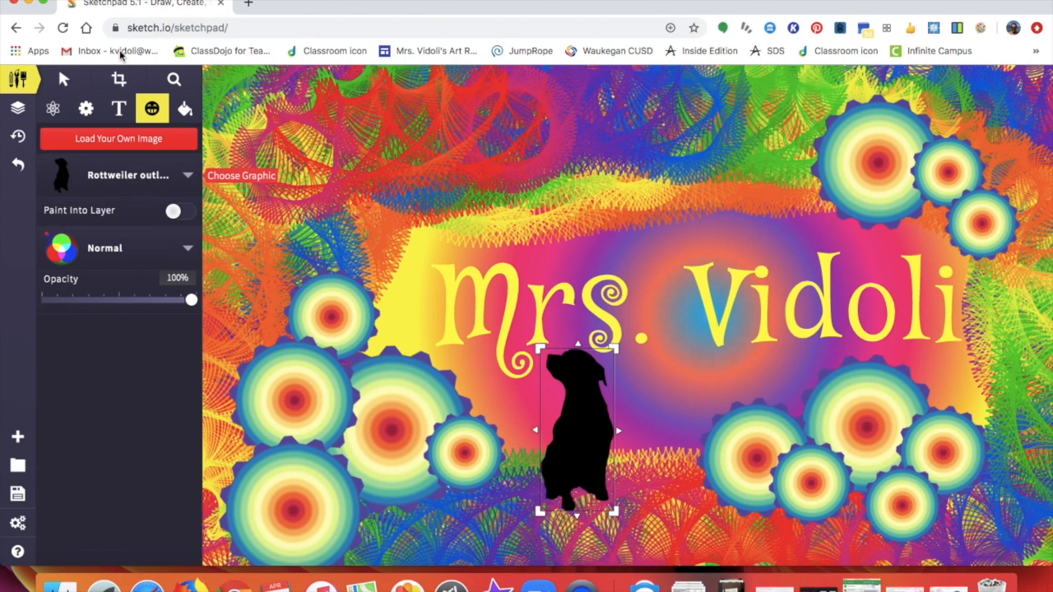
pyautogui.click(65, 79)
pyautogui.click(154, 110)
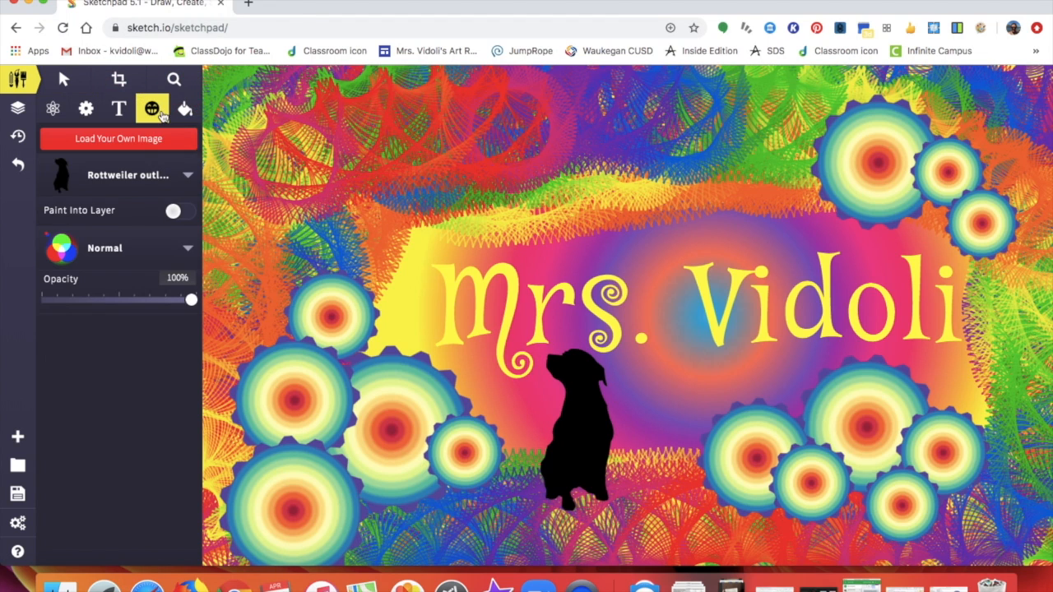
# - Browse the dog clipart results and stamp the white Dog on a Leash clipart onto the poster
pyautogui.click(143, 179)
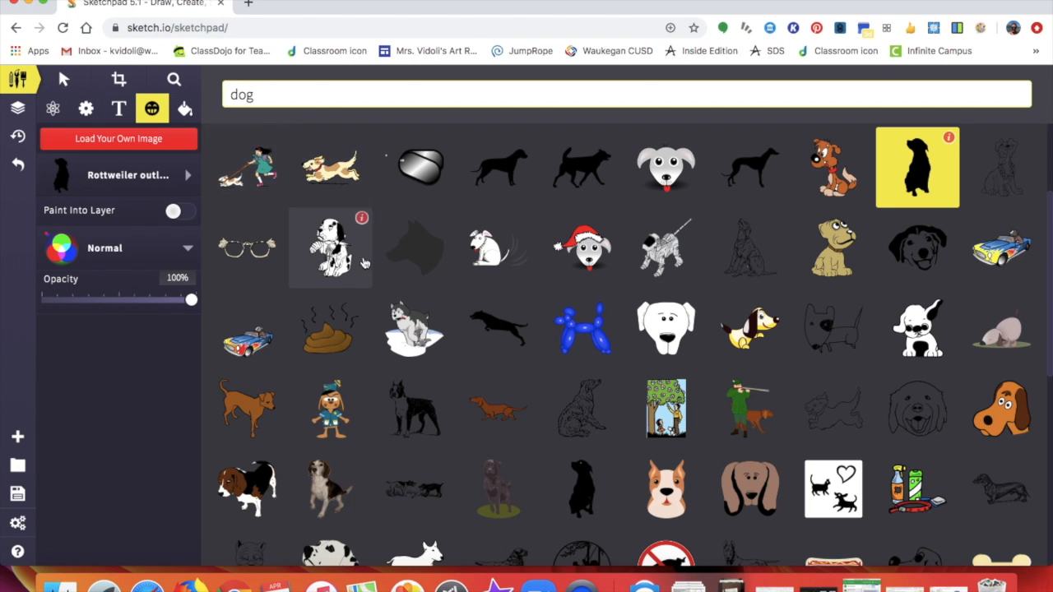
pyautogui.scroll(-2, 556, 438)
pyautogui.scroll(-5, 555, 438)
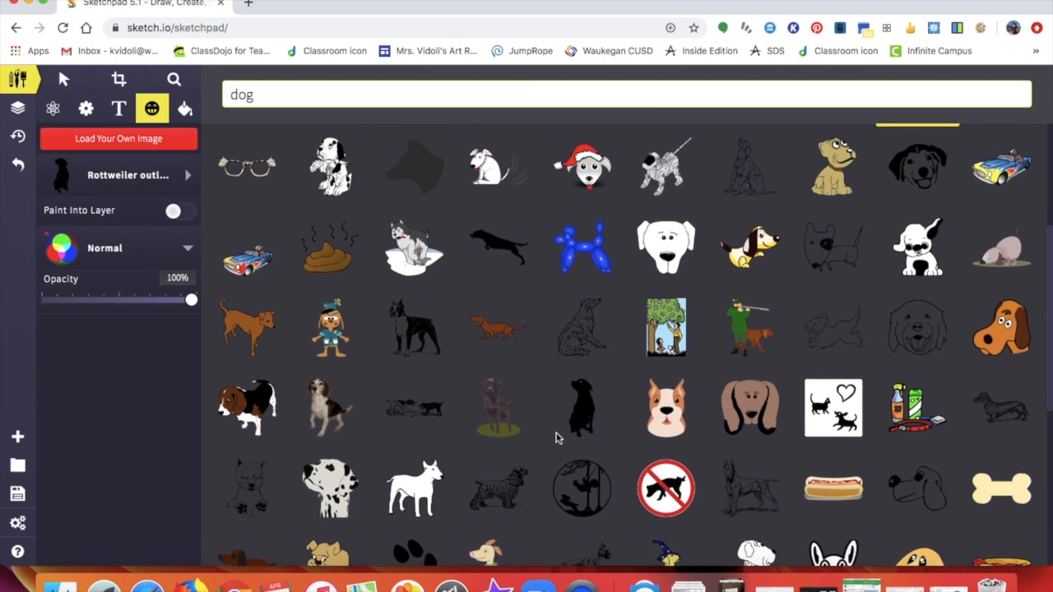
pyautogui.scroll(-5, 556, 437)
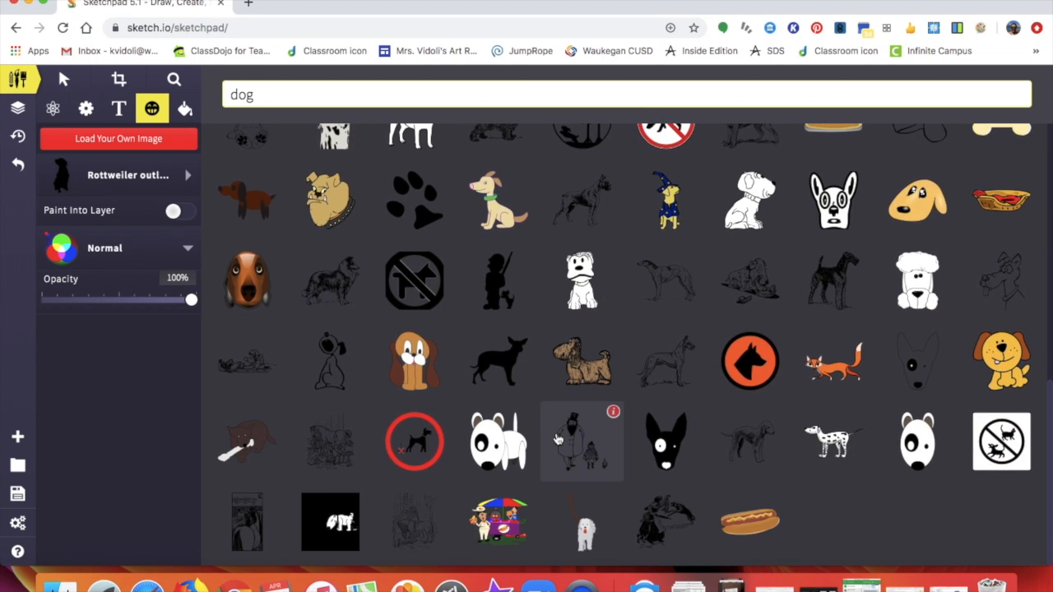
pyautogui.moveTo(558, 440)
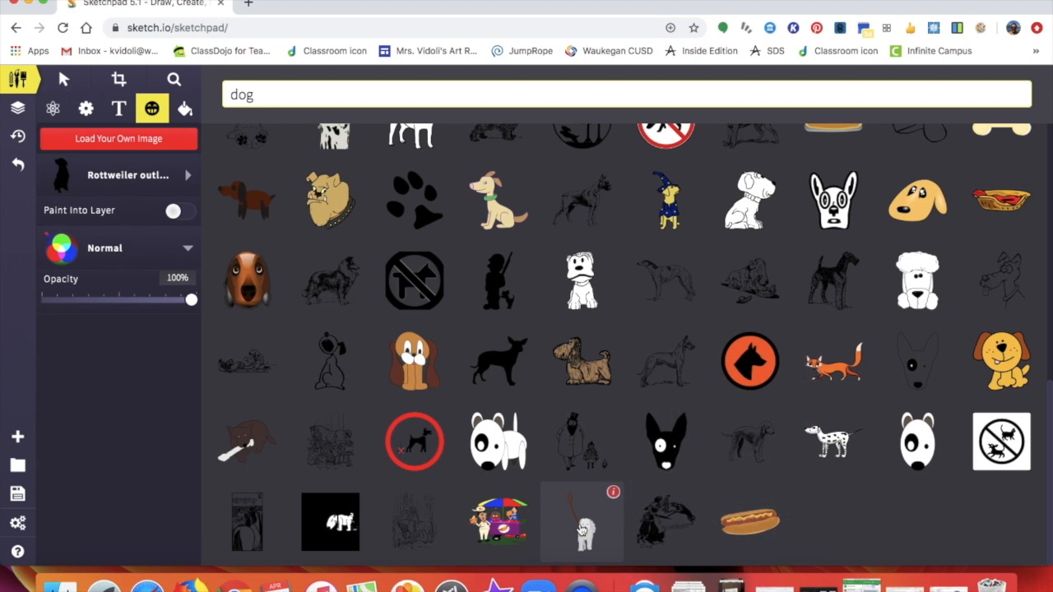
pyautogui.moveTo(582, 531)
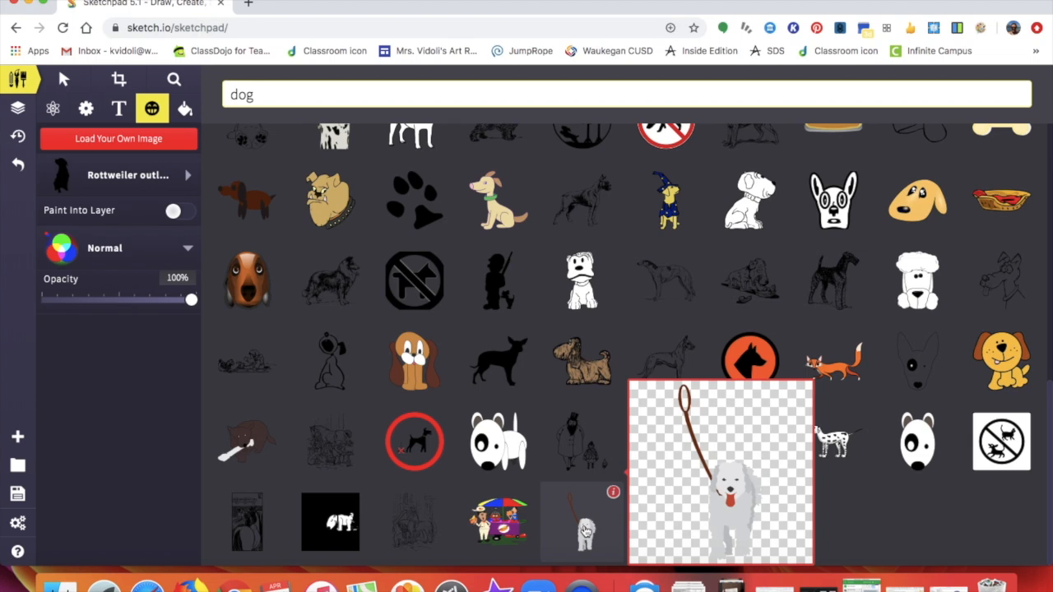
pyautogui.scroll(2, 585, 531)
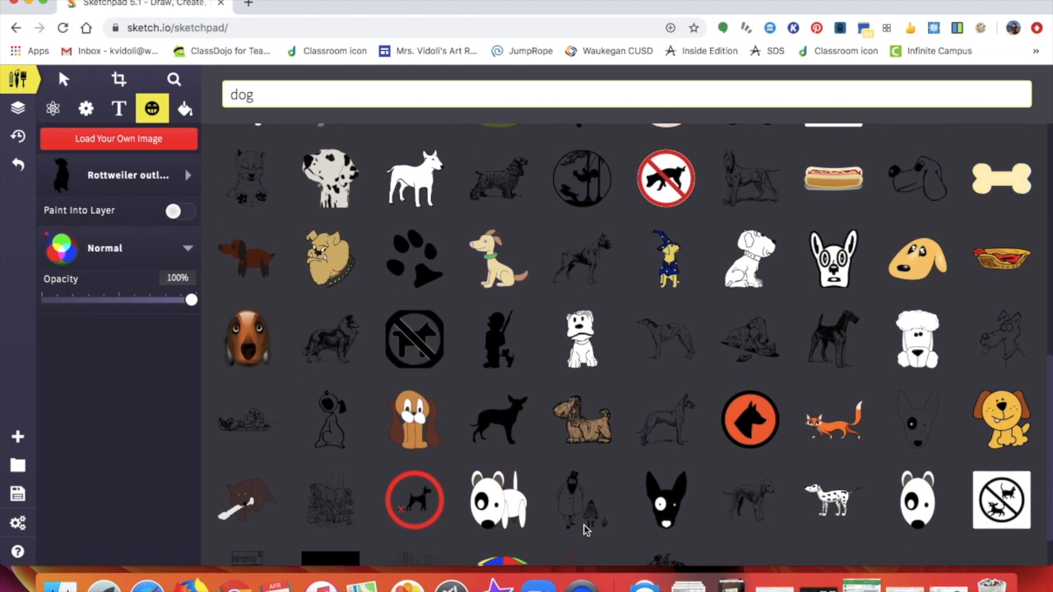
pyautogui.scroll(2, 583, 530)
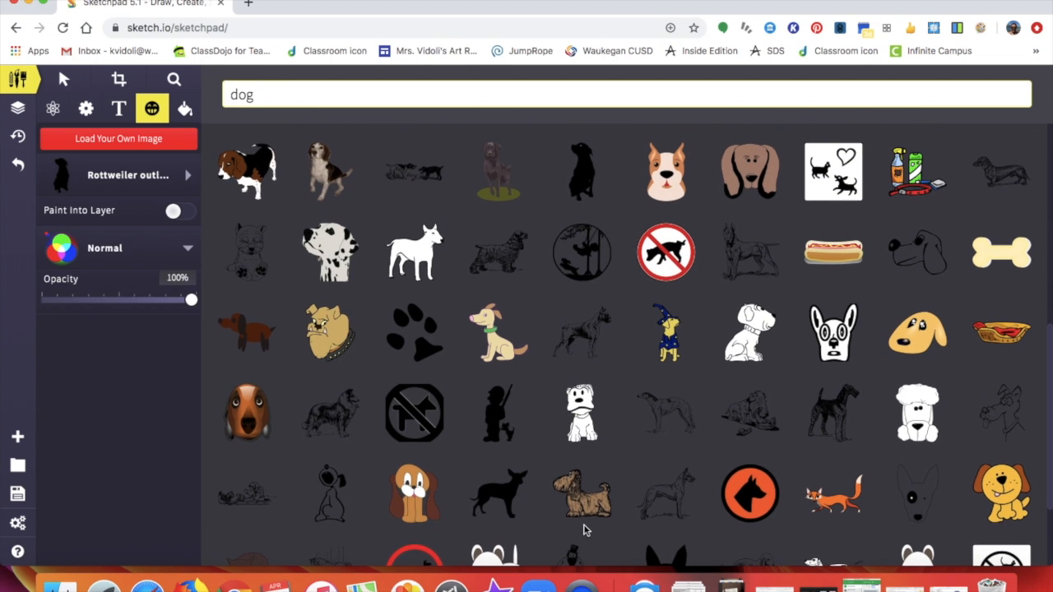
pyautogui.scroll(2, 585, 531)
pyautogui.scroll(2, 585, 531)
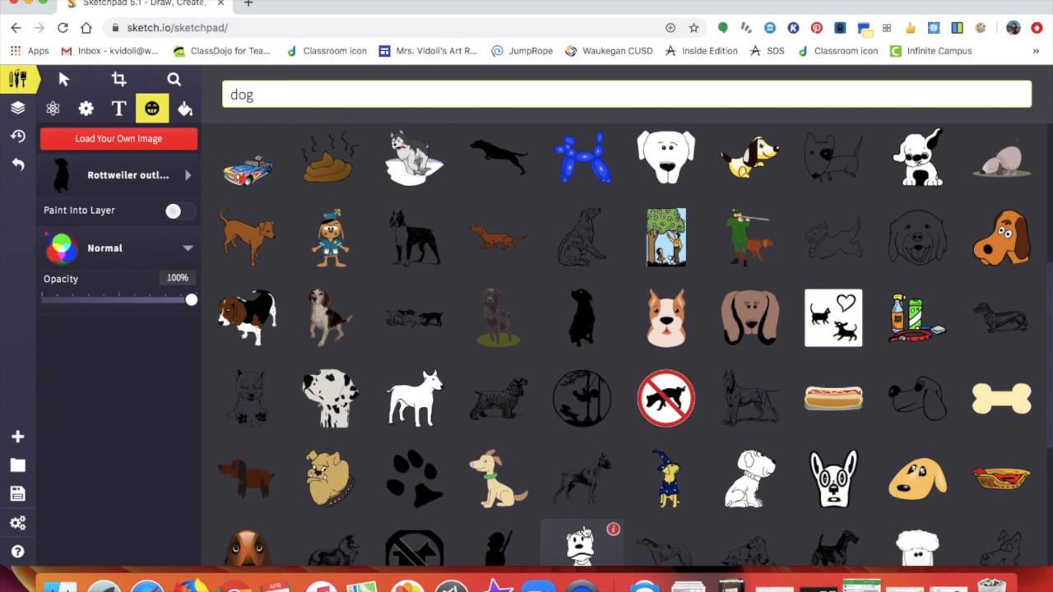
pyautogui.scroll(3, 583, 530)
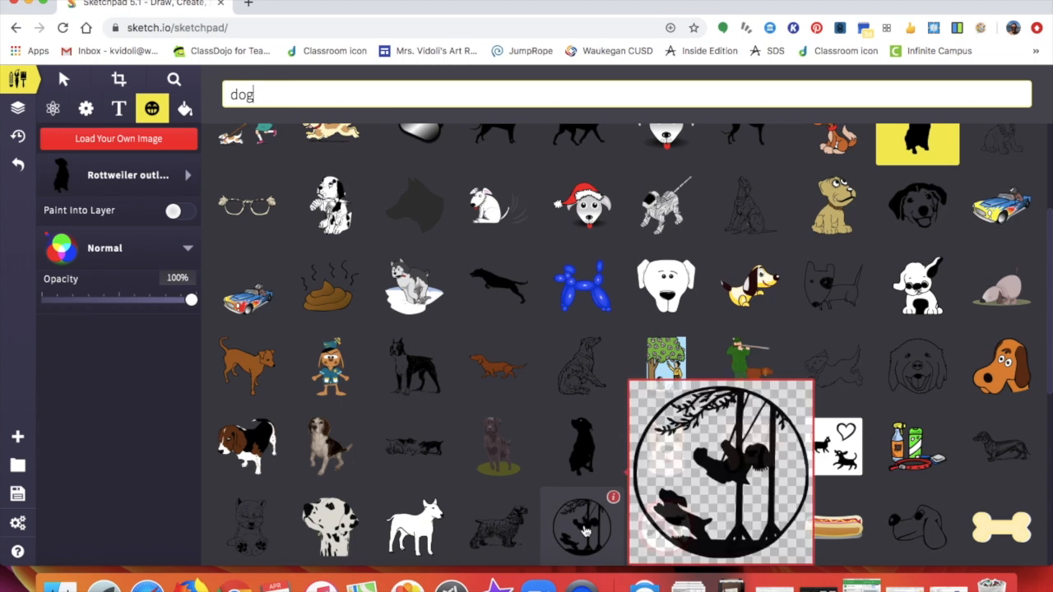
pyautogui.scroll(2, 584, 531)
pyautogui.scroll(4, 584, 531)
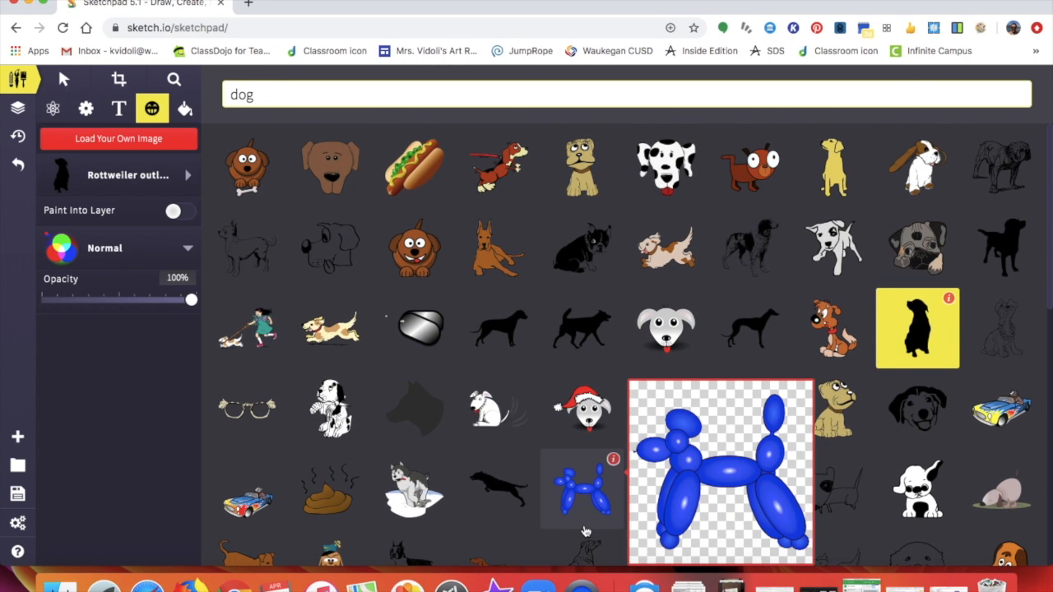
pyautogui.scroll(-5, 584, 531)
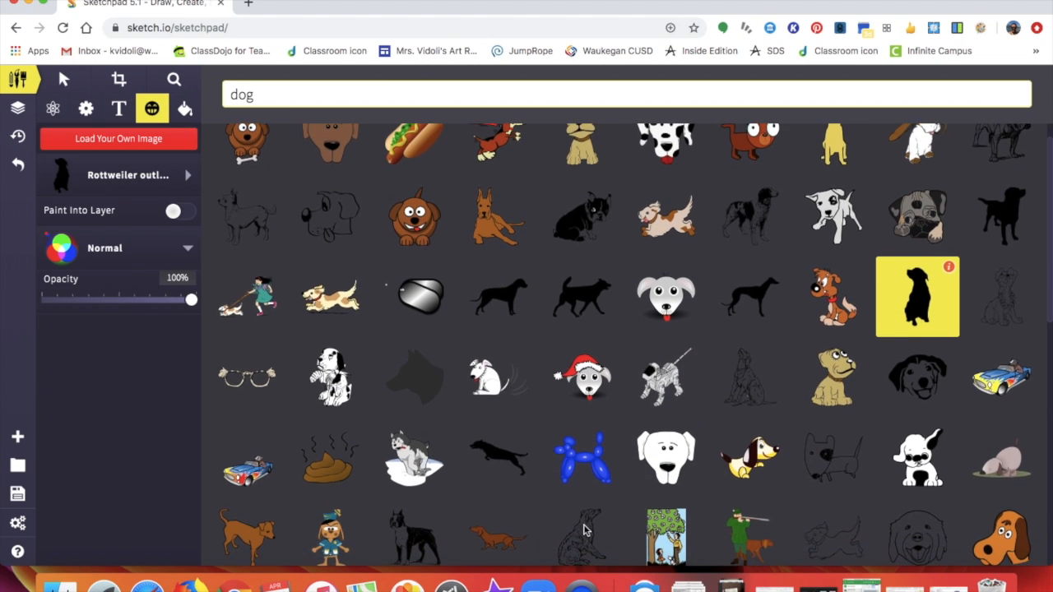
pyautogui.scroll(-7, 583, 531)
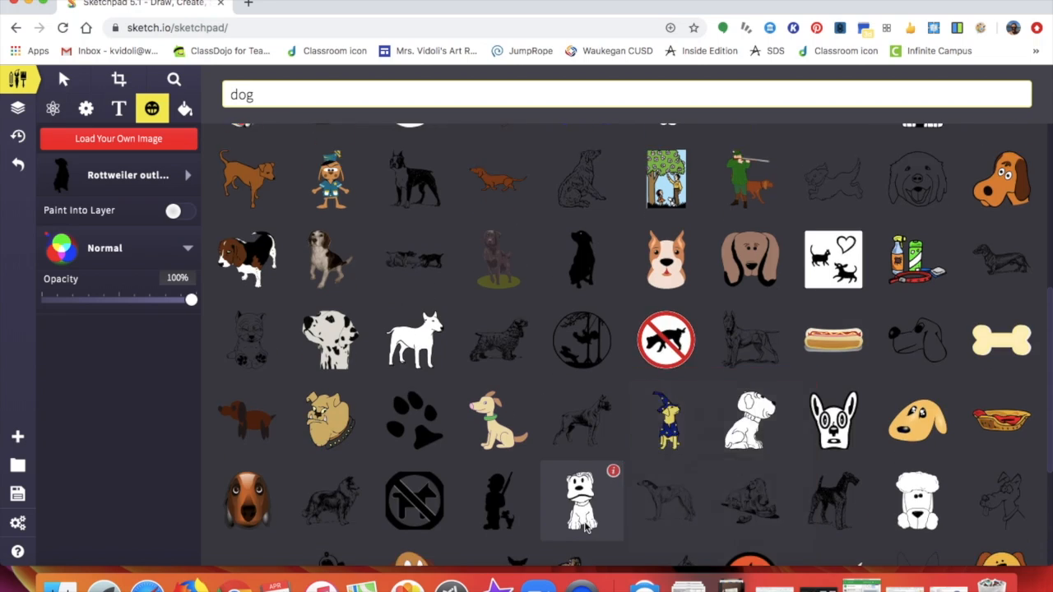
pyautogui.scroll(-5, 584, 530)
pyautogui.scroll(-2, 586, 528)
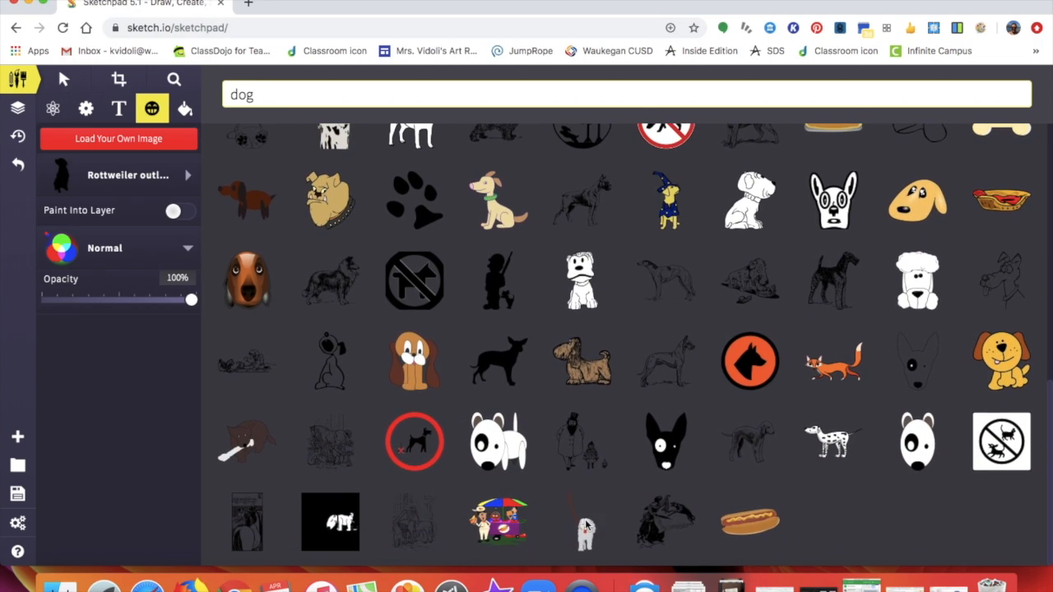
pyautogui.click(585, 534)
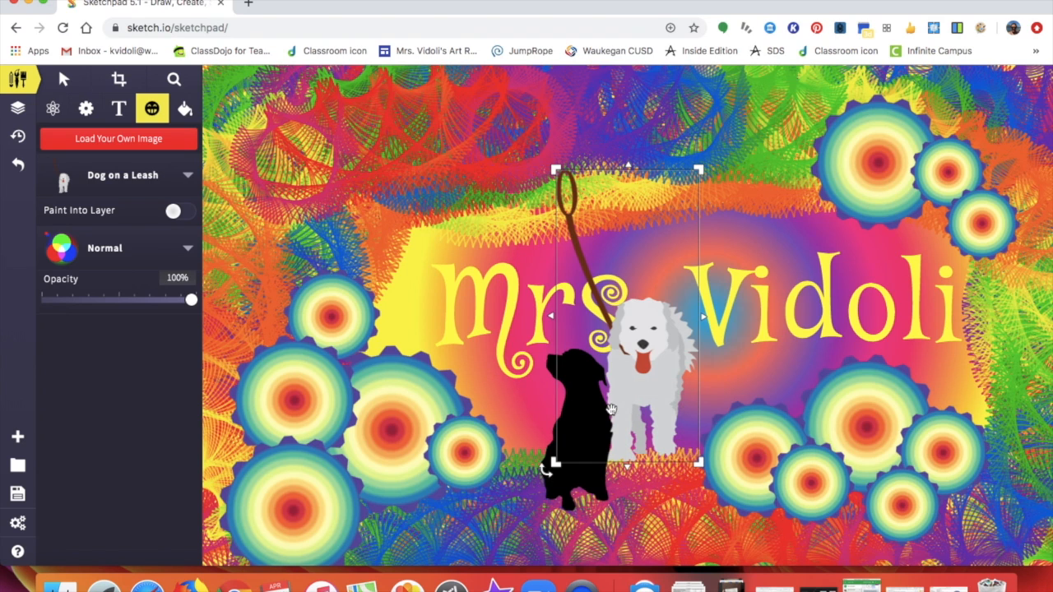
# - Shrink the leash dog and place it beside the black Rottweiler below the title
pyautogui.moveTo(704, 165); pyautogui.dragTo(645, 310)
pyautogui.moveTo(606, 426); pyautogui.dragTo(635, 462)
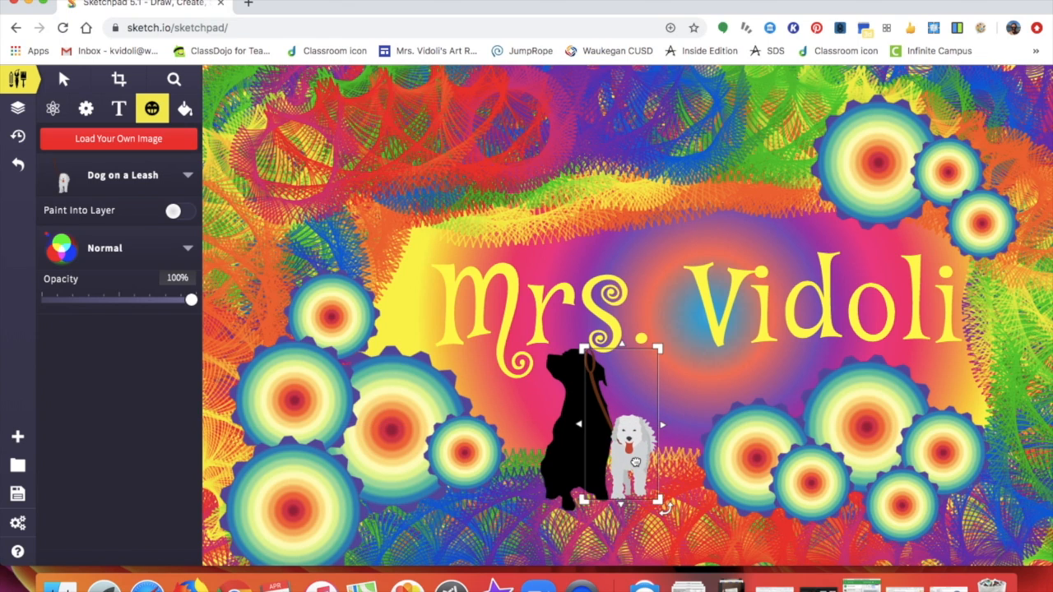
pyautogui.click(563, 451)
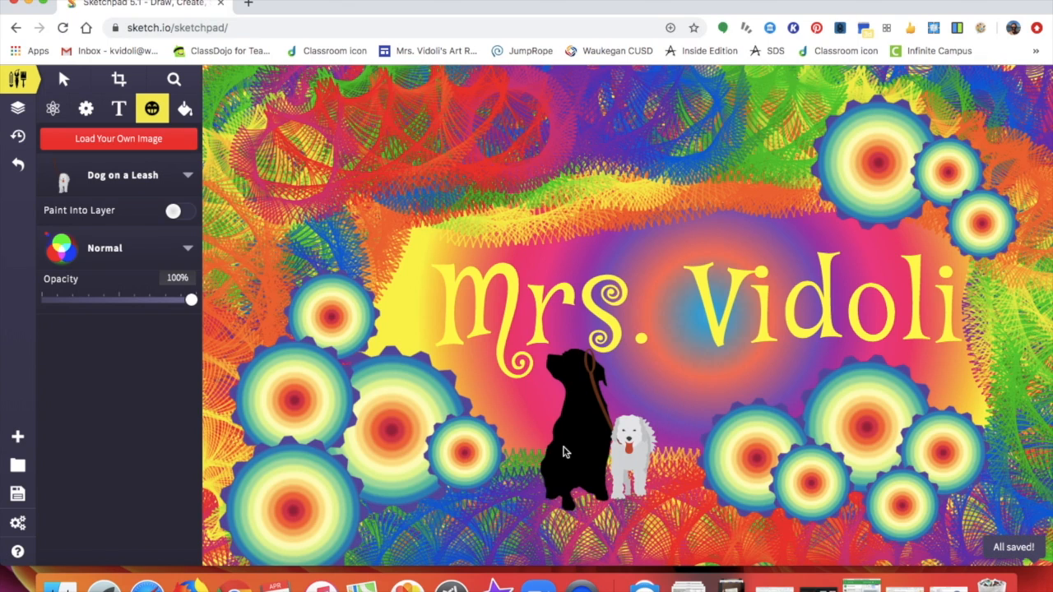
pyautogui.rightClick(564, 451)
pyautogui.click(563, 462)
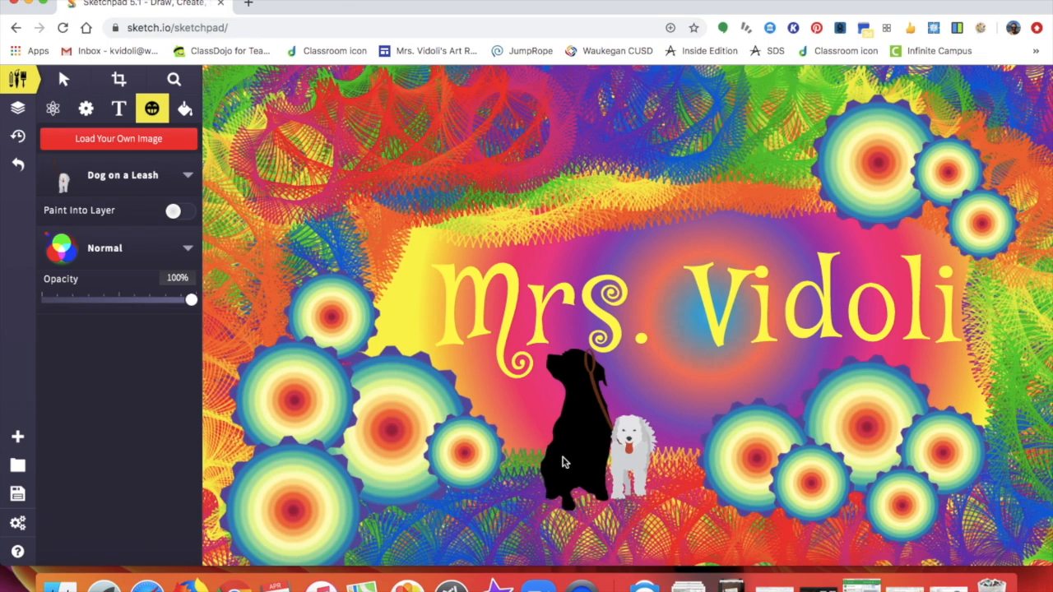
# - Bring the black Rottweiler silhouette in front of the white leash dog
pyautogui.click(62, 78)
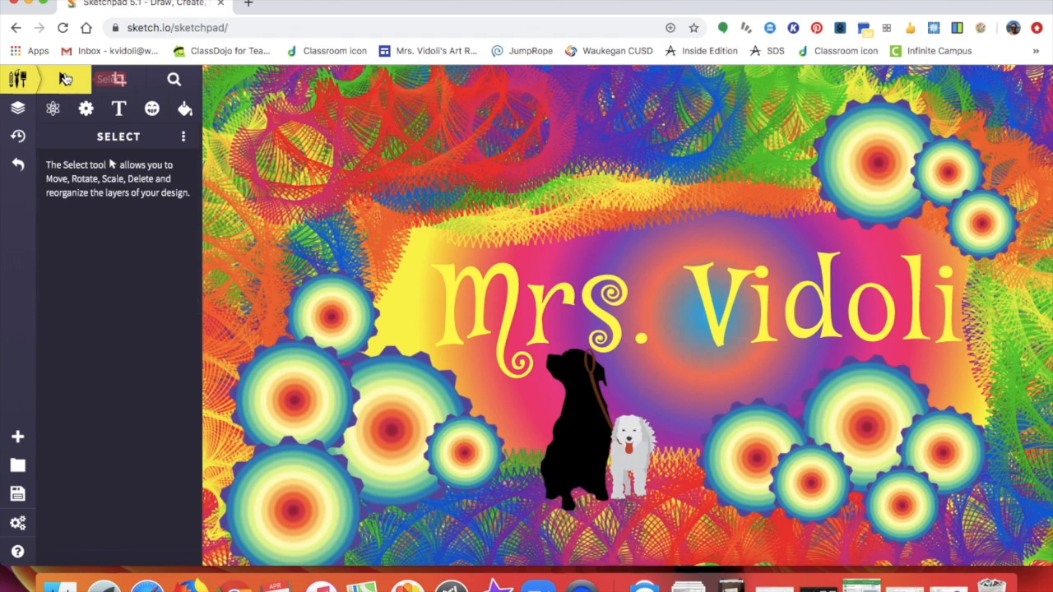
pyautogui.click(576, 446)
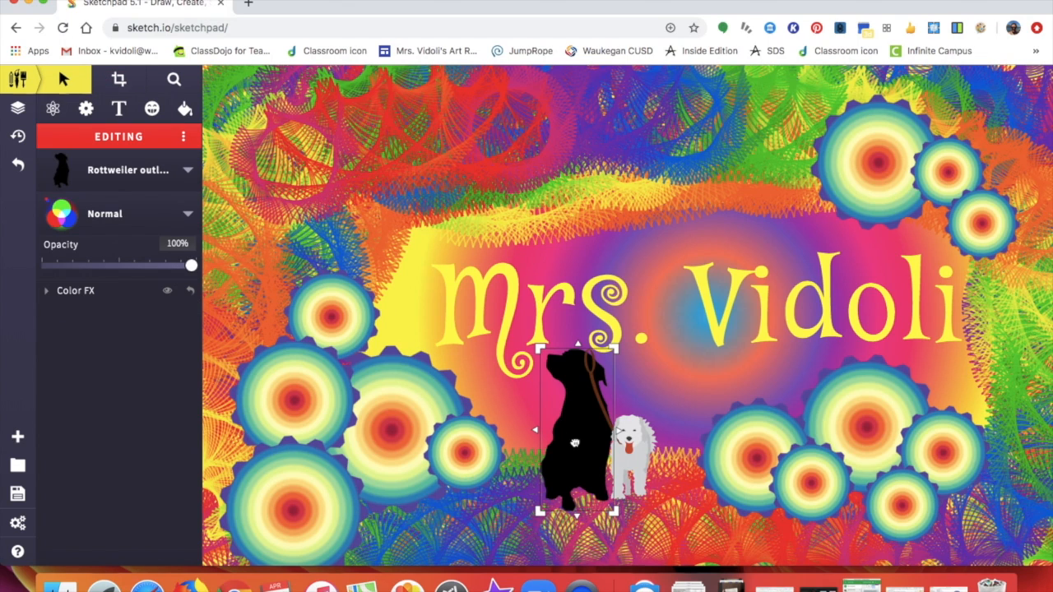
pyautogui.click(185, 138)
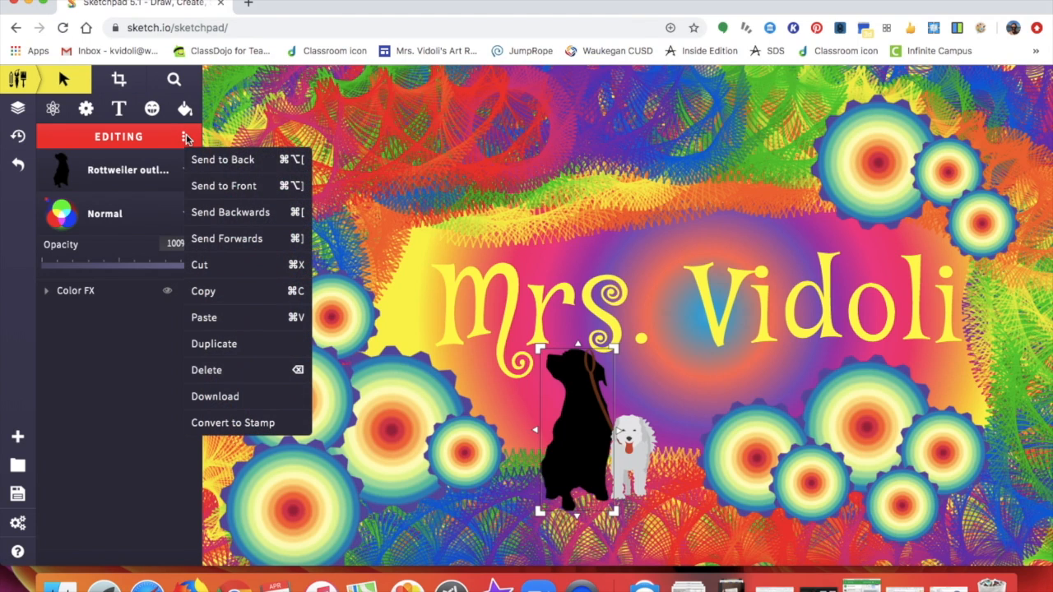
pyautogui.click(228, 187)
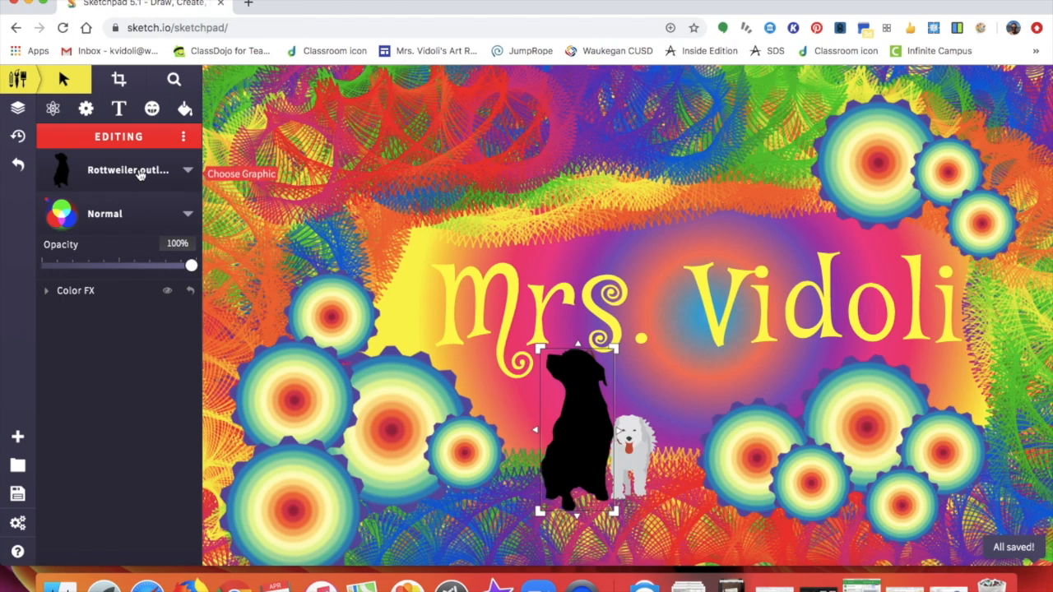
# - Resize the white leash dog slightly smaller, to about 97 × 198 px
pyautogui.click(18, 79)
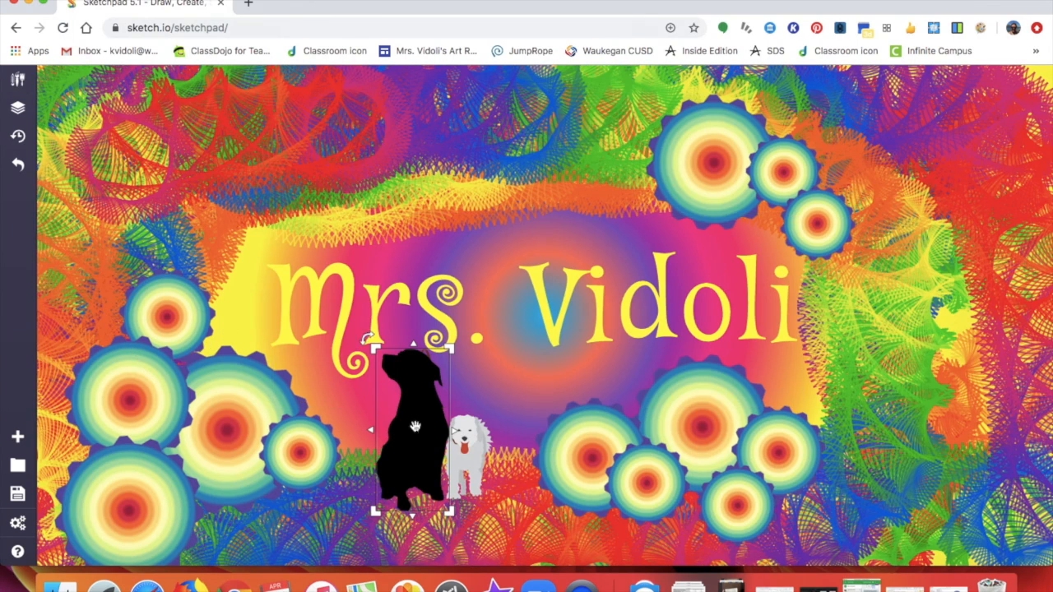
pyautogui.click(477, 452)
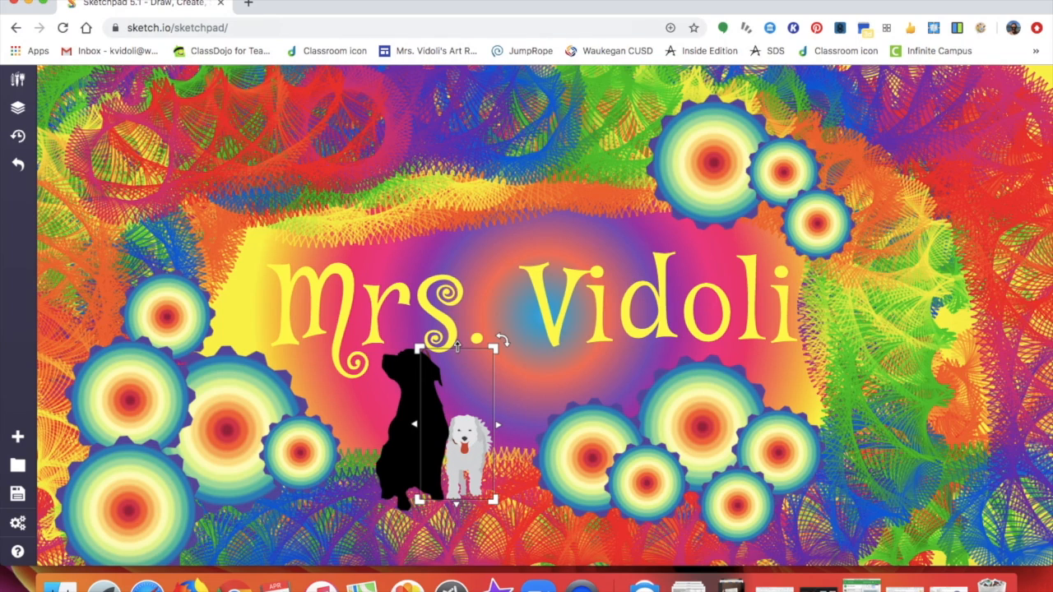
pyautogui.moveTo(494, 349); pyautogui.dragTo(491, 355)
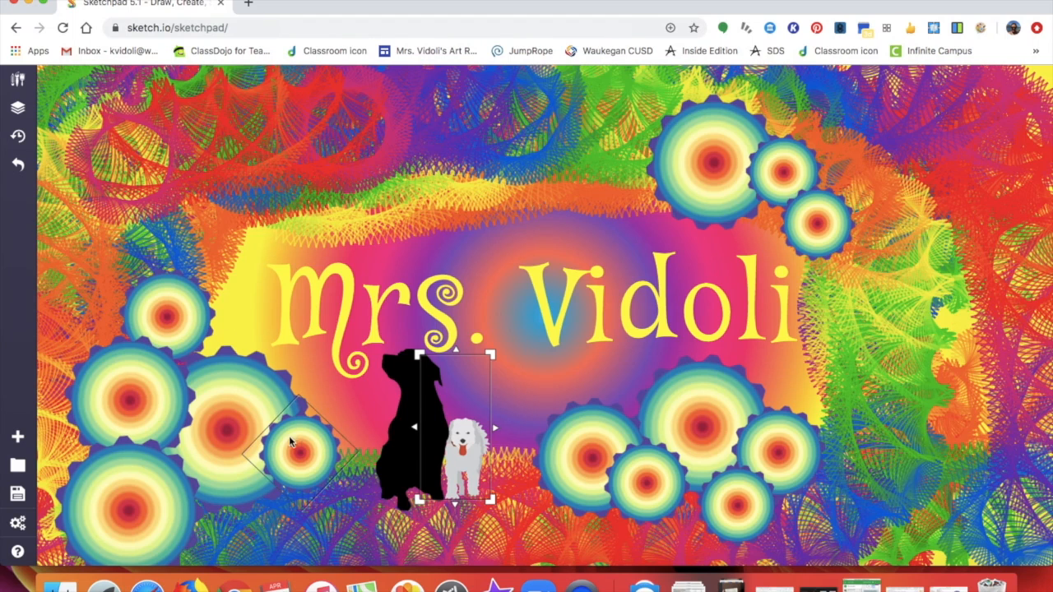
pyautogui.click(353, 516)
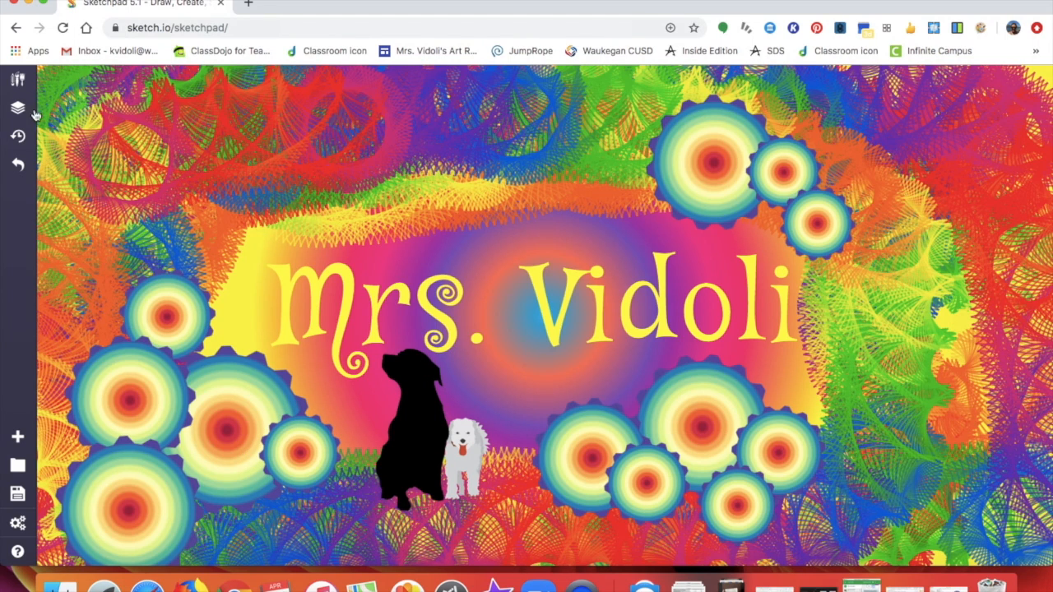
pyautogui.click(17, 79)
# - Browse the clipart library and search for 'paint' images
pyautogui.click(151, 111)
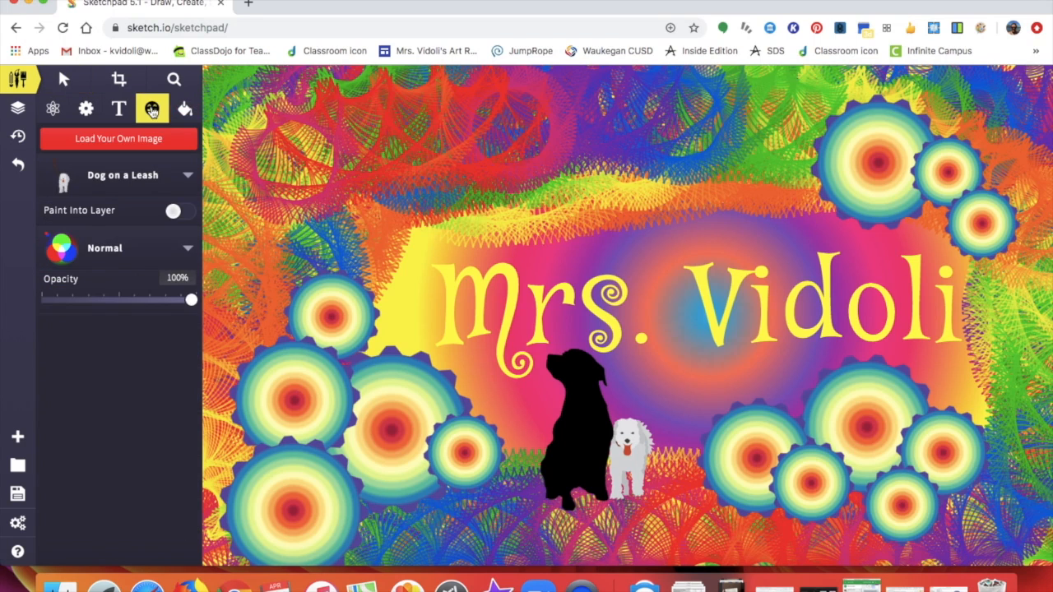
pyautogui.click(116, 176)
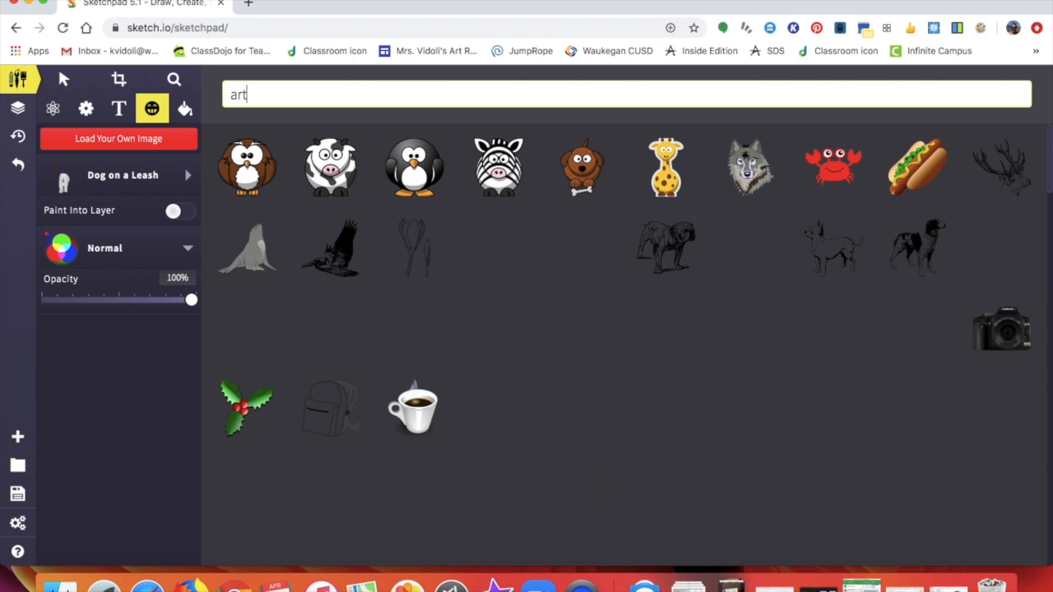
pyautogui.moveTo(581, 412)
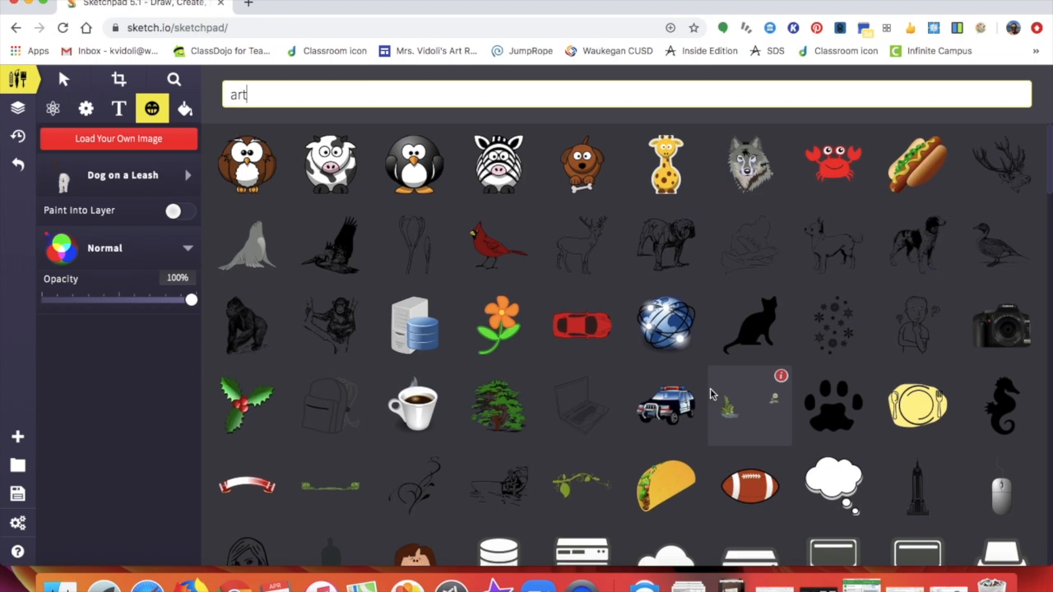
pyautogui.scroll(-5, 713, 379)
pyautogui.scroll(-3, 713, 395)
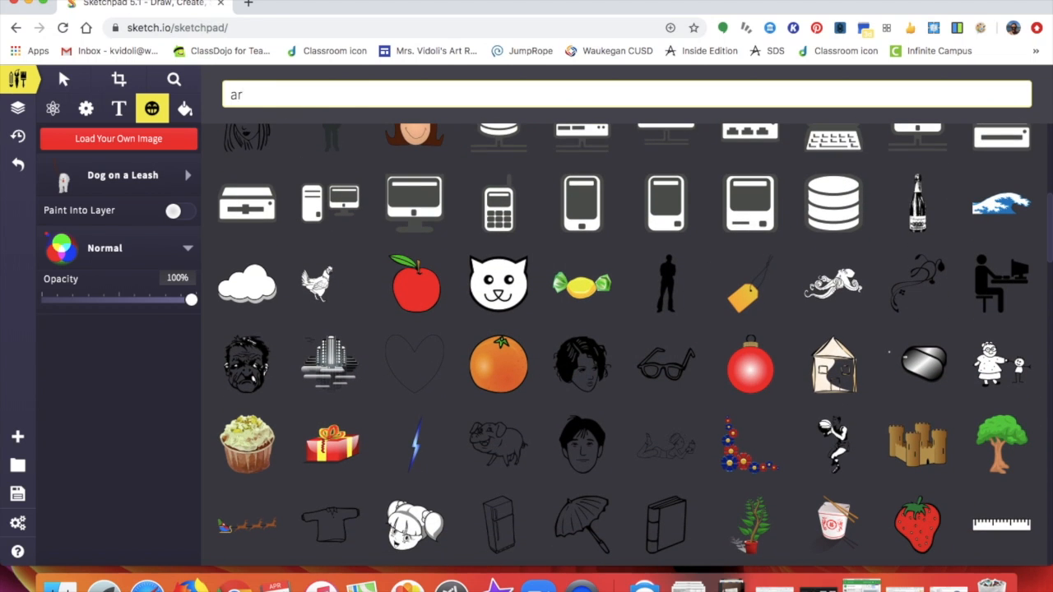
pyautogui.write('paint brush')
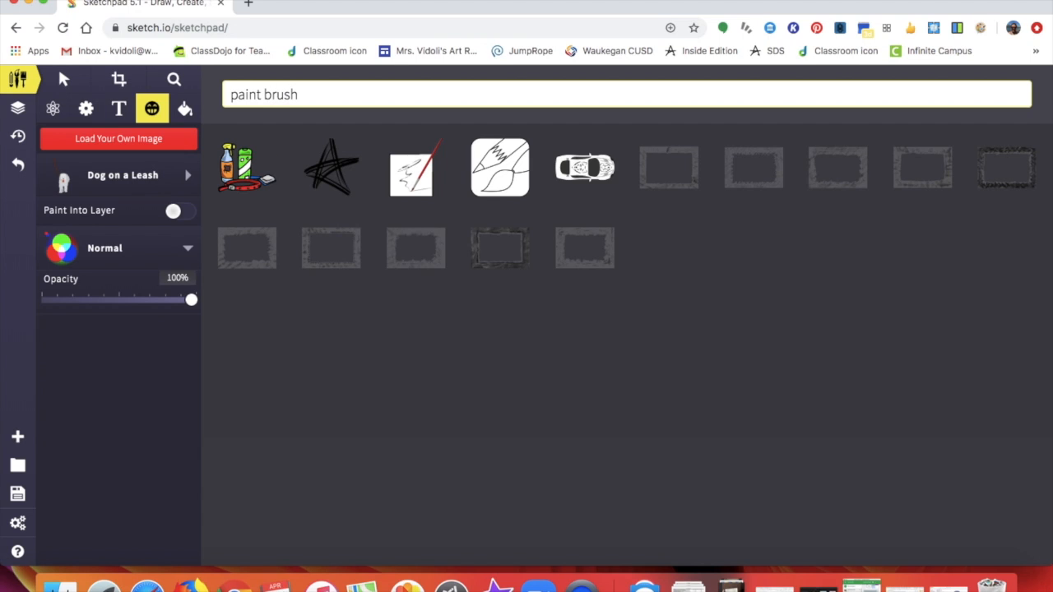
# - Search clipart for 'draw', place the pen-on-paper clipart, and shrink it slightly
pyautogui.moveTo(410, 172)
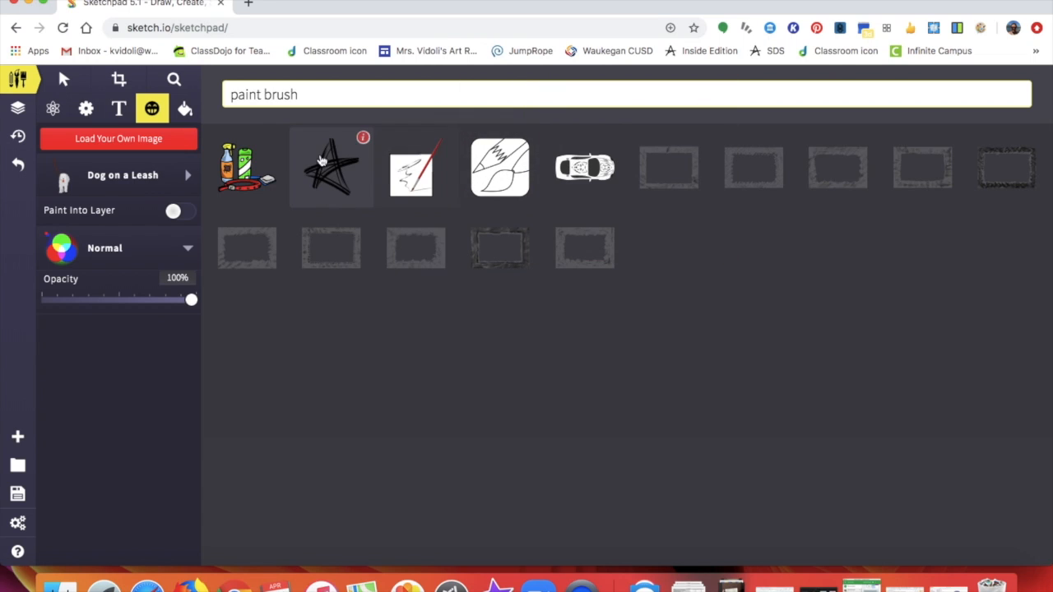
pyautogui.moveTo(263, 172)
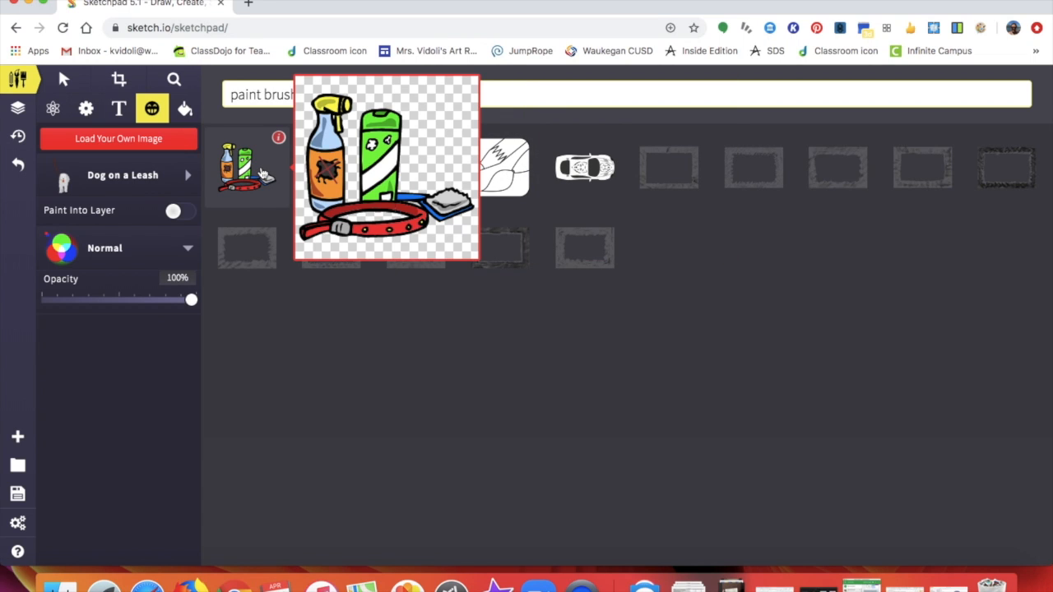
pyautogui.moveTo(308, 94); pyautogui.dragTo(263, 94)
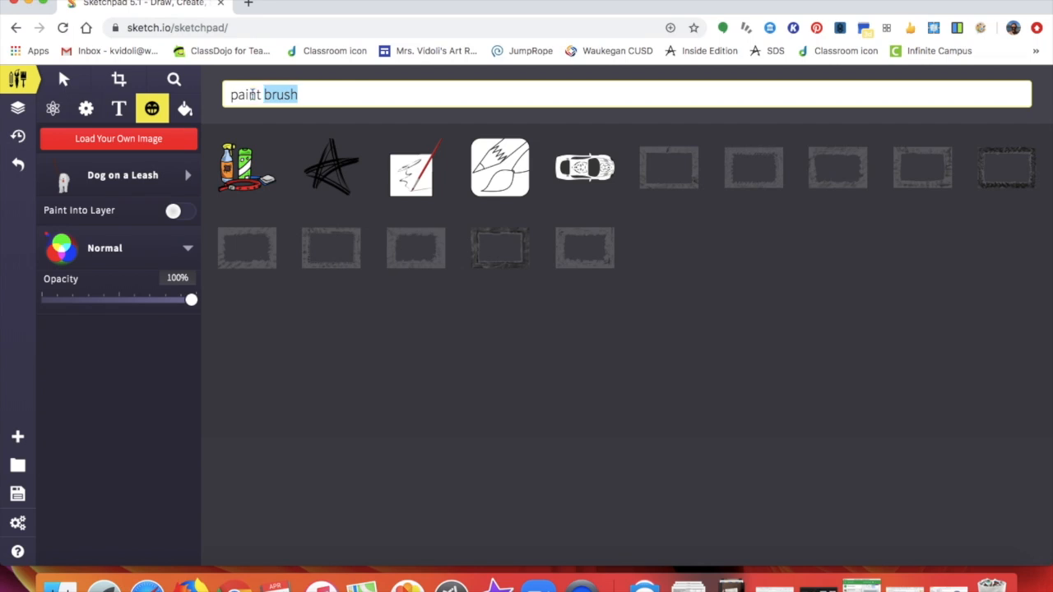
pyautogui.write('draw')
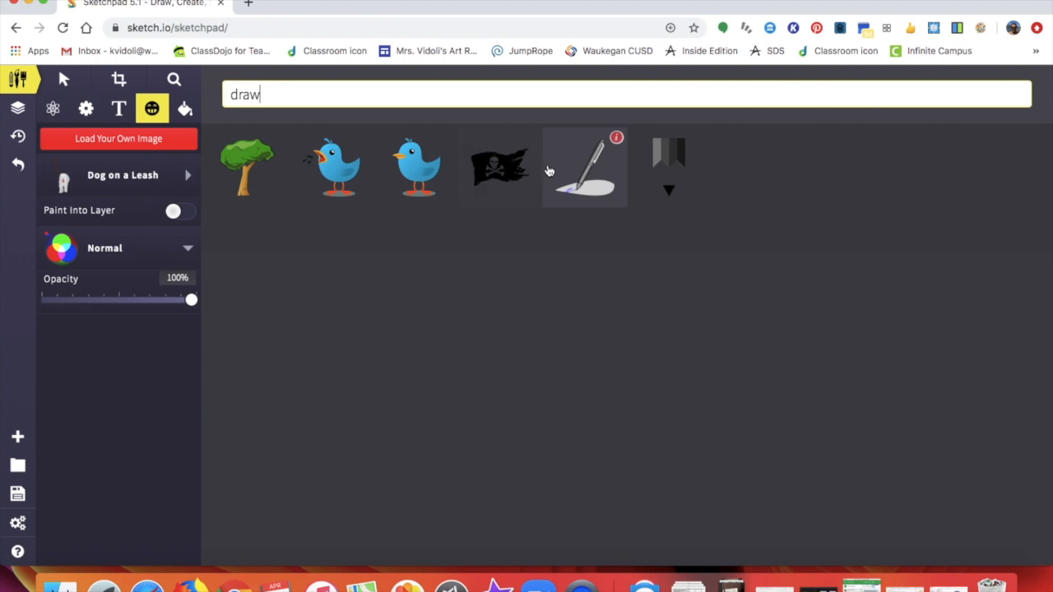
pyautogui.click(583, 180)
pyautogui.moveTo(776, 182); pyautogui.dragTo(810, 149)
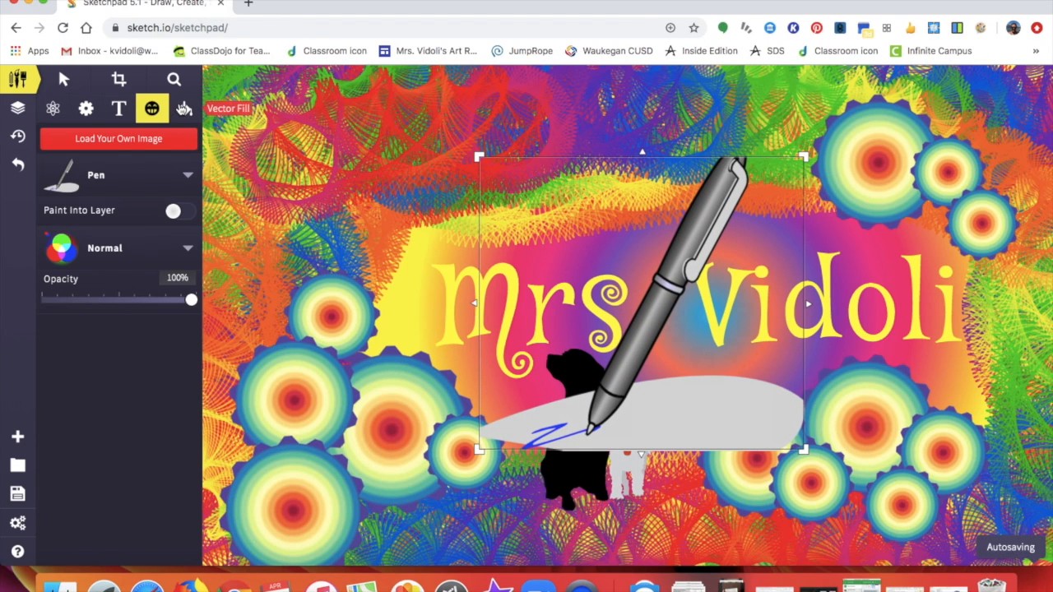
# - Fill the pen's paper and barrel sections with the pink, blue and yellow radial gradient
pyautogui.click(185, 108)
pyautogui.moveTo(666, 420); pyautogui.dragTo(763, 424)
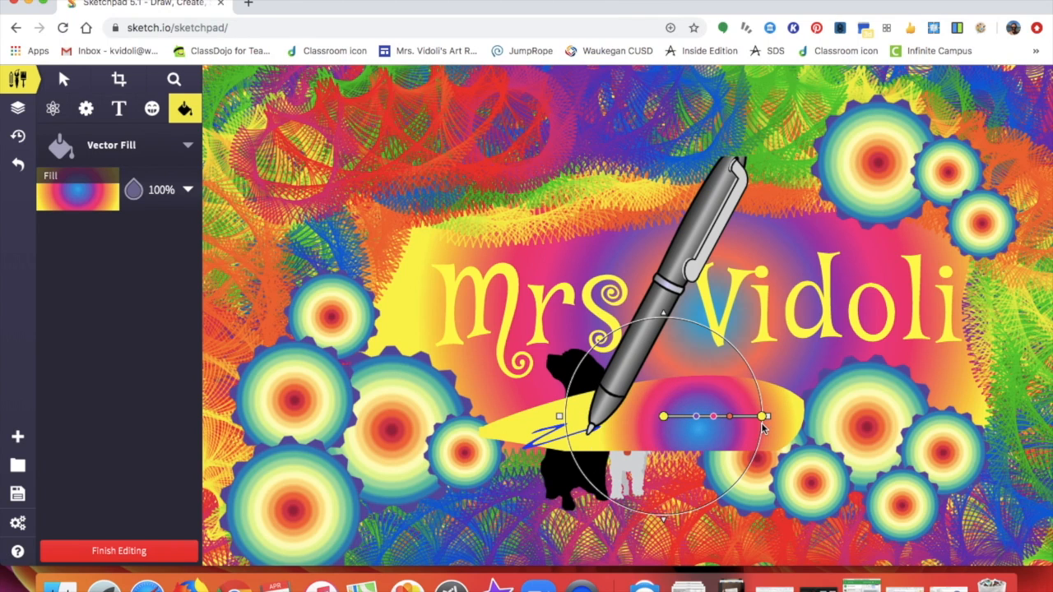
pyautogui.click(629, 356)
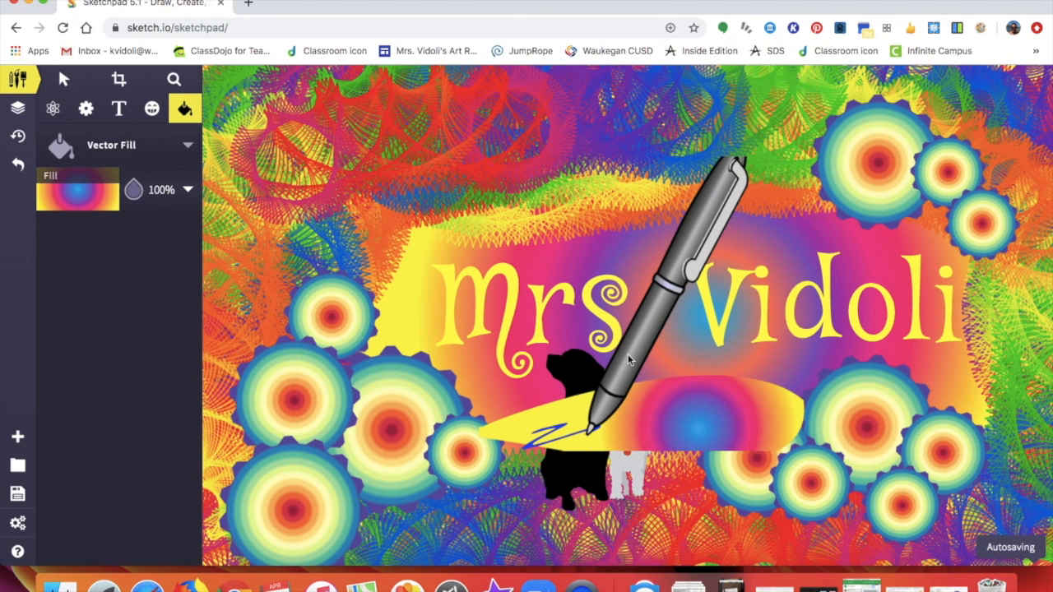
pyautogui.click(655, 292)
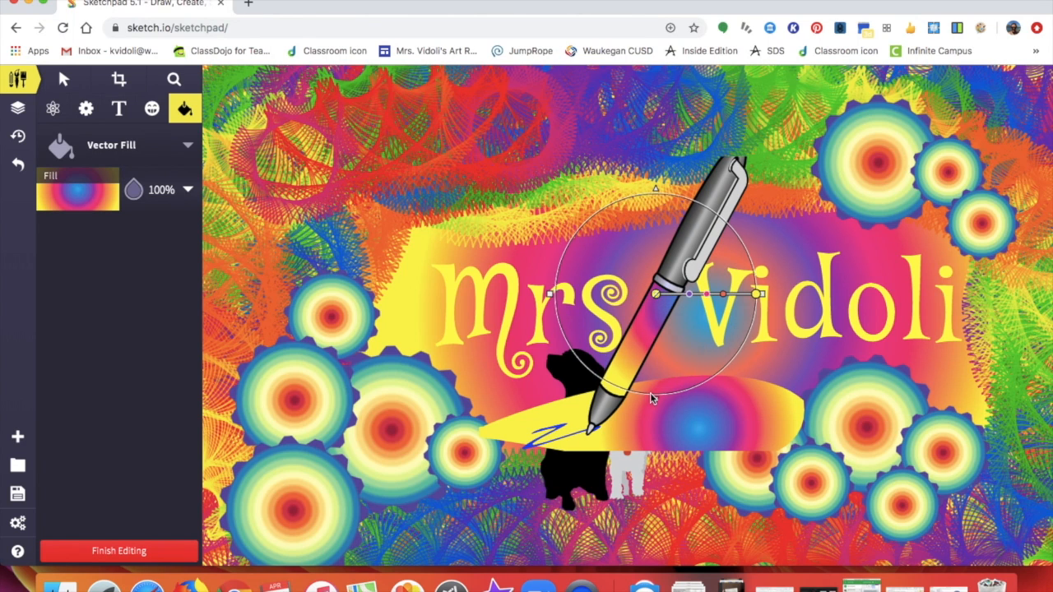
pyautogui.click(681, 251)
pyautogui.click(683, 248)
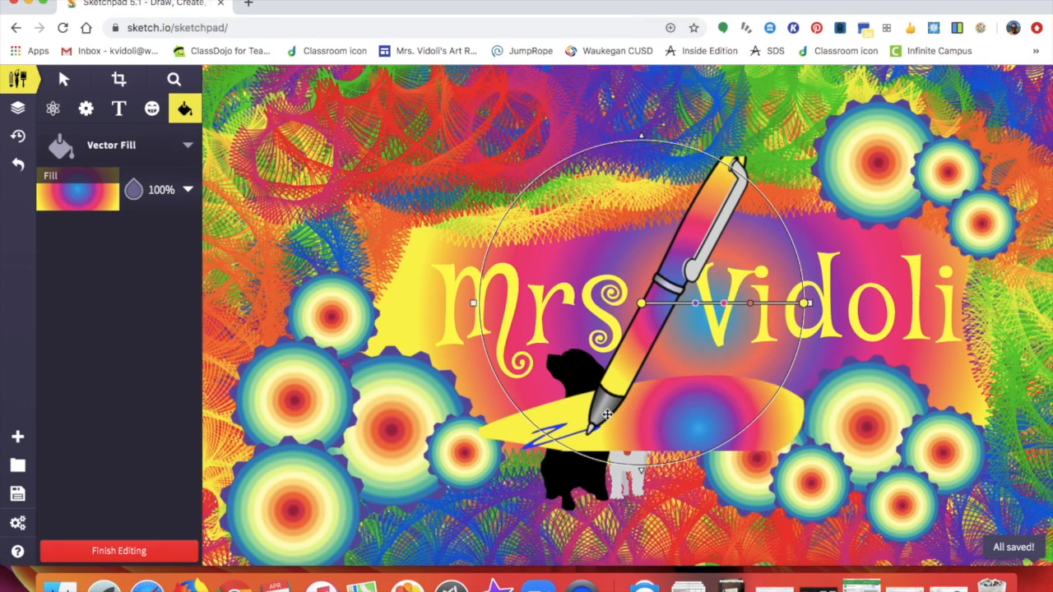
pyautogui.click(711, 492)
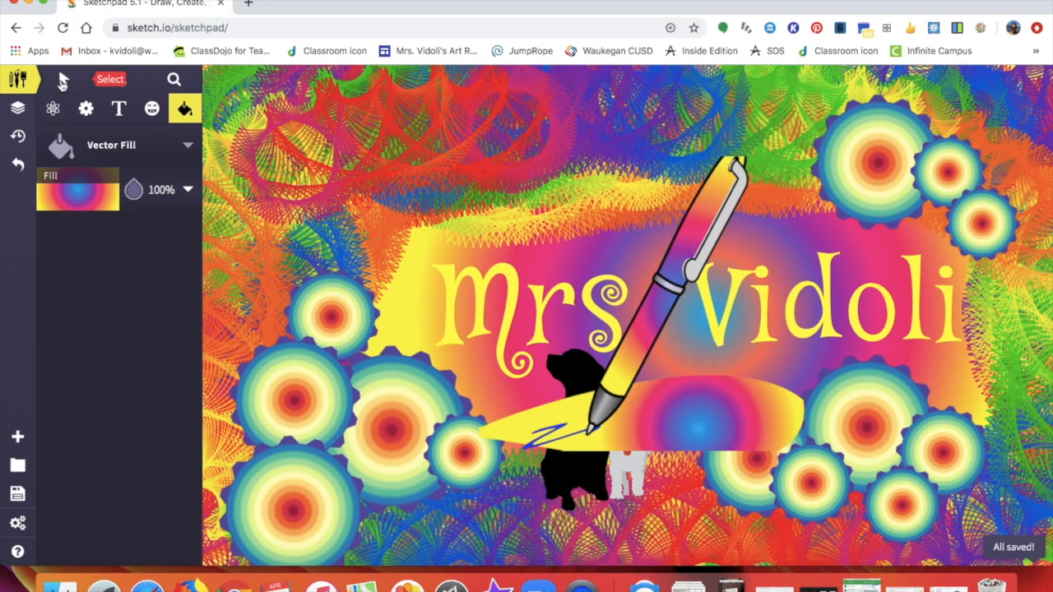
pyautogui.click(63, 78)
pyautogui.click(682, 415)
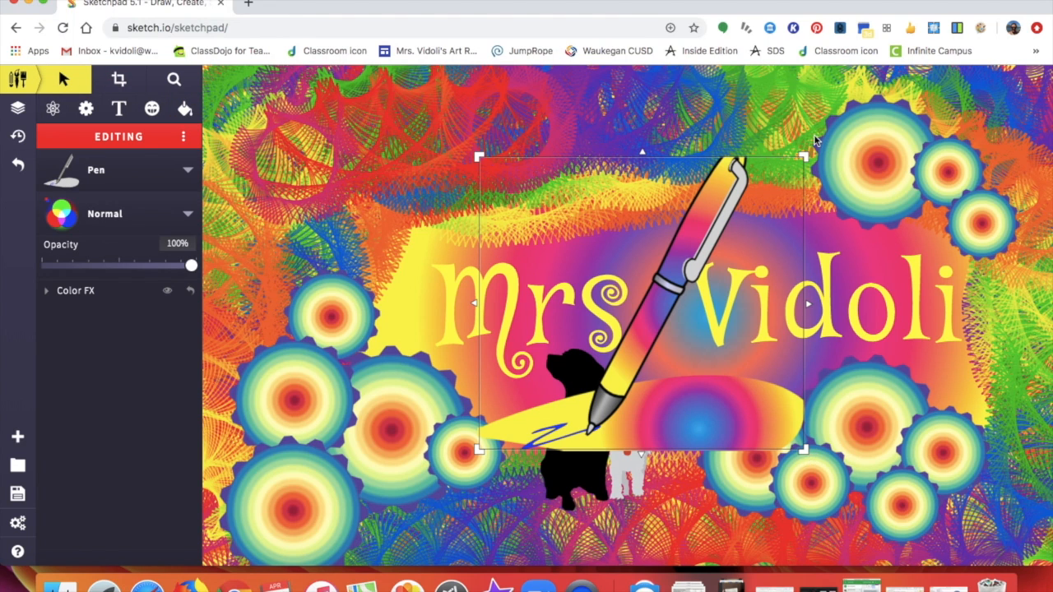
# - Shrink the gradient pen and move it onto the title's right end
pyautogui.moveTo(810, 150); pyautogui.dragTo(709, 280)
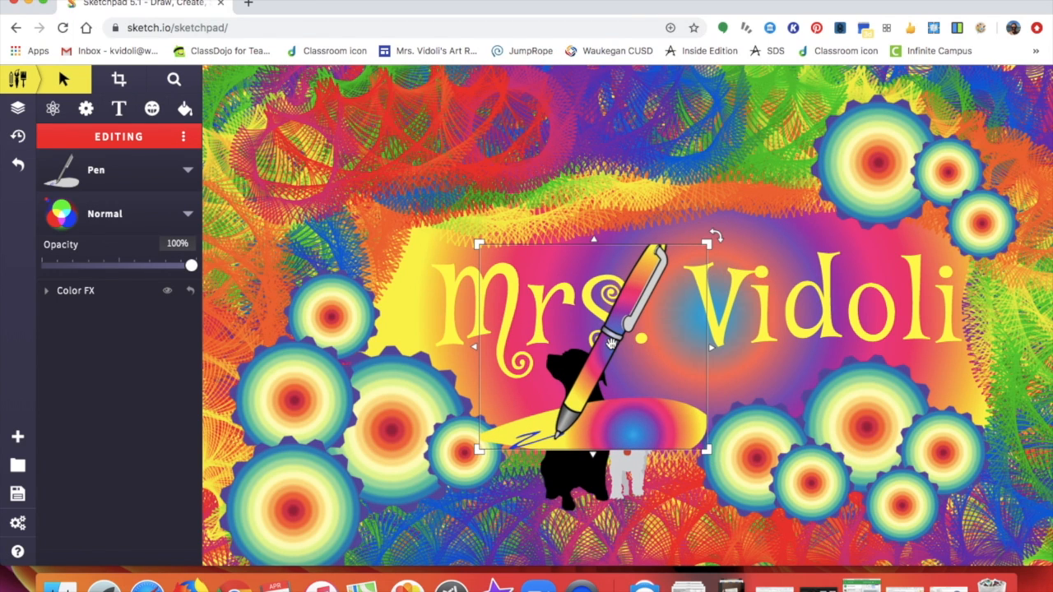
pyautogui.moveTo(610, 344); pyautogui.dragTo(867, 297)
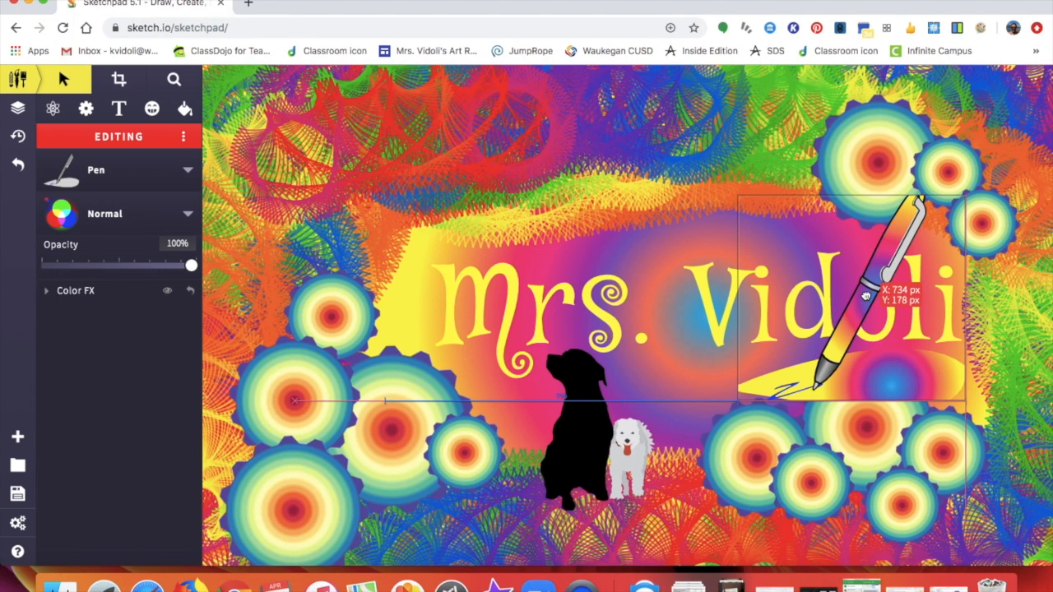
pyautogui.moveTo(866, 296); pyautogui.dragTo(898, 295)
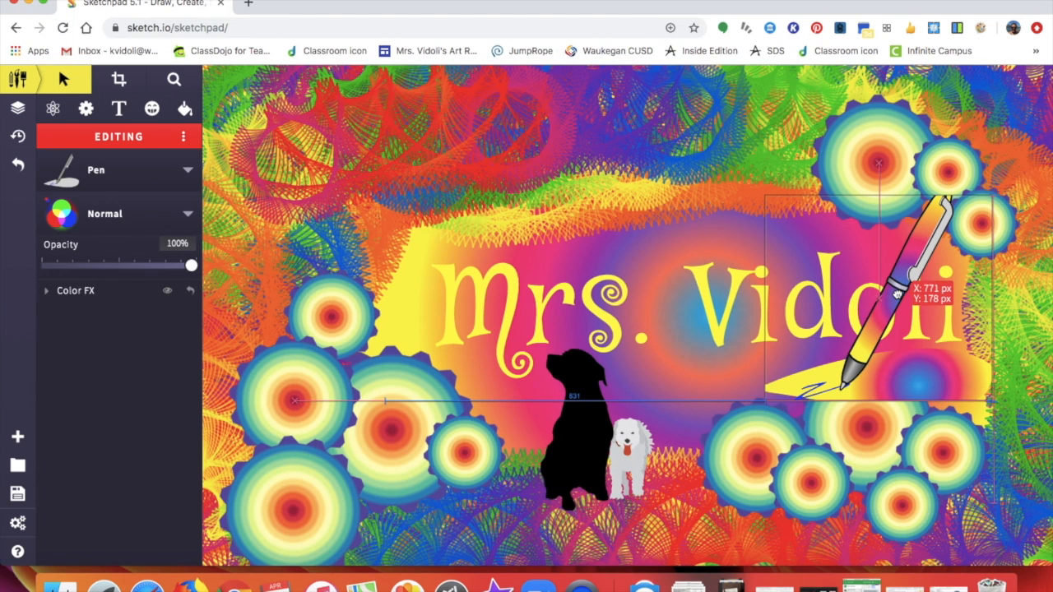
# - Stamp a red-striped pencil clipart found via 'crayon' at the left, enlarged and rotated diagonally
pyautogui.click(152, 109)
pyautogui.click(240, 94)
pyautogui.moveTo(715, 177)
pyautogui.mouseDown()
pyautogui.moveTo(626, 316)
pyautogui.moveTo(341, 346)
pyautogui.moveTo(278, 126)
pyautogui.mouseUp()
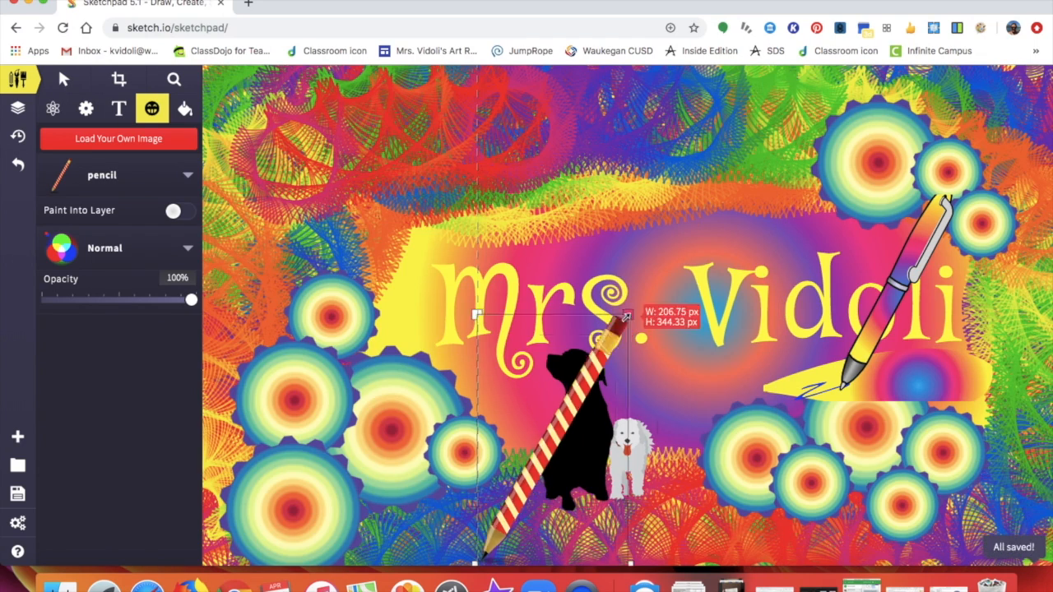
pyautogui.moveTo(326, 319); pyautogui.dragTo(378, 301)
pyautogui.moveTo(556, 107); pyautogui.dragTo(503, 77)
pyautogui.moveTo(365, 293); pyautogui.dragTo(351, 349)
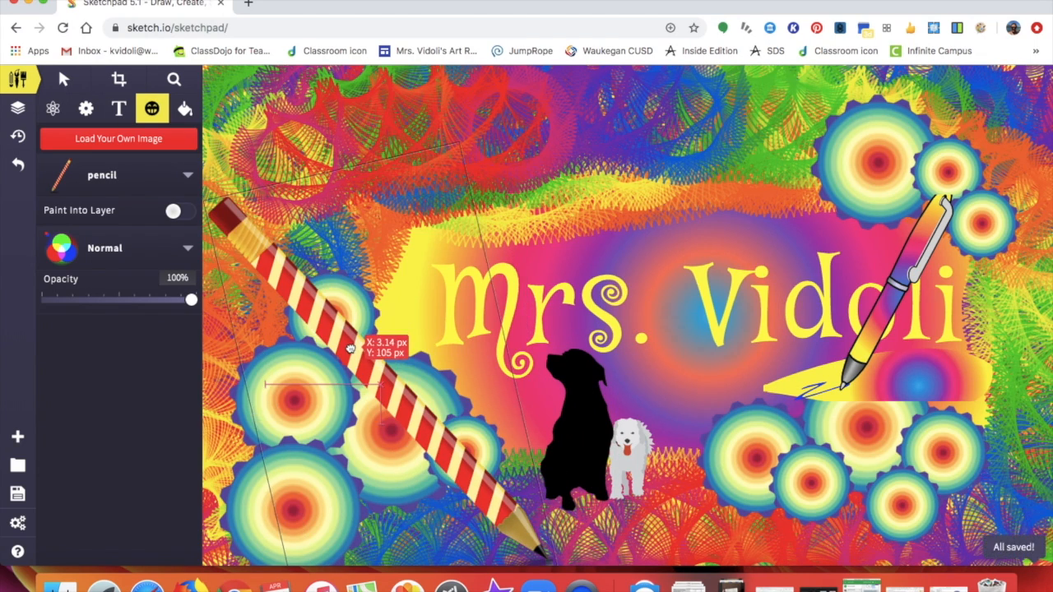
# - Move the placed pencil up and to the left
pyautogui.click(64, 80)
pyautogui.moveTo(419, 425)
pyautogui.mouseDown()
pyautogui.moveTo(436, 128)
pyautogui.moveTo(324, 134)
pyautogui.moveTo(372, 146)
pyautogui.mouseUp()
pyautogui.click(341, 239)
# - Search the clipart for 'nature' and stamp the pink rose at the top right
pyautogui.click(150, 108)
pyautogui.click(124, 175)
pyautogui.scroll(-10, 598, 387)
pyautogui.click(289, 96)
pyautogui.write('n')
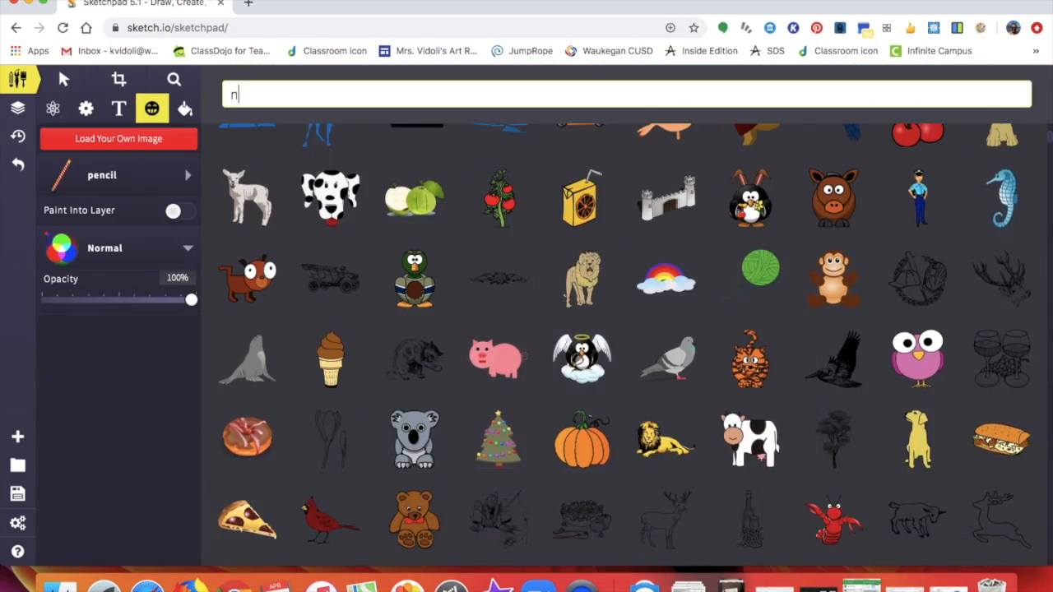
pyautogui.write('ature')
pyautogui.scroll(10, 606, 512)
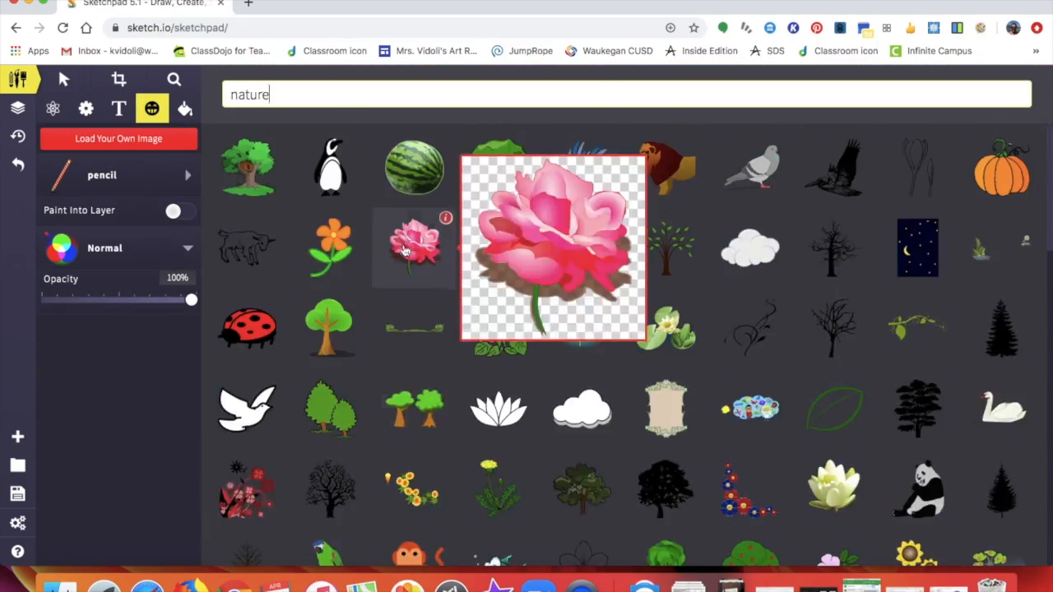
pyautogui.click(404, 251)
# - Search clipart for 'sun', enlarge it behind the title's centre, and send it to back
pyautogui.click(129, 177)
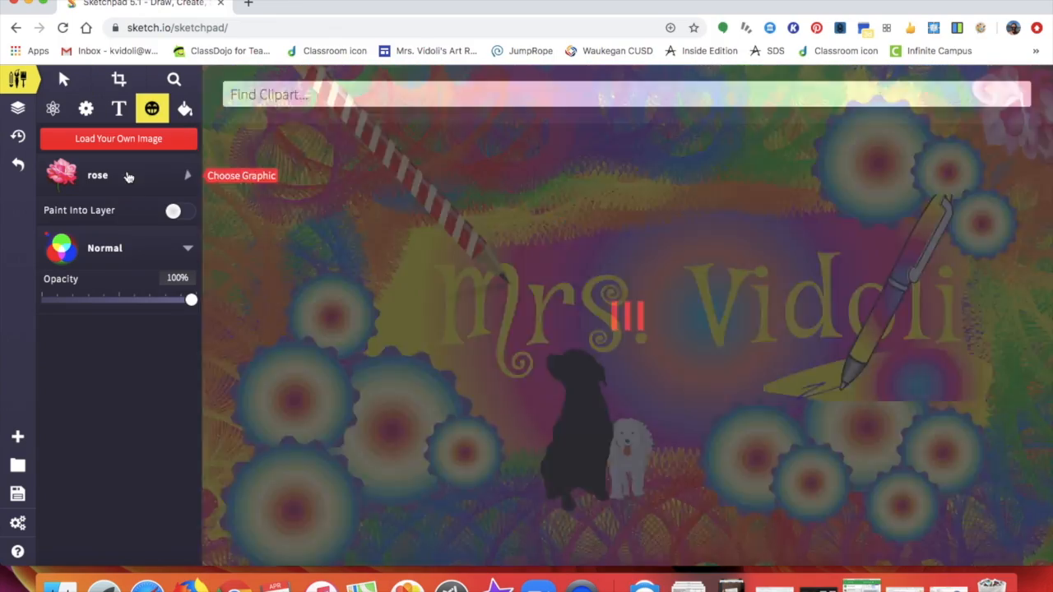
pyautogui.write('sun')
pyautogui.click(414, 414)
pyautogui.moveTo(663, 284); pyautogui.dragTo(858, 96)
pyautogui.moveTo(740, 245); pyautogui.dragTo(719, 320)
pyautogui.rightClick(708, 315)
pyautogui.click(741, 331)
# - Enlarge the gradient pen drawing and move it to the upper right
pyautogui.click(18, 80)
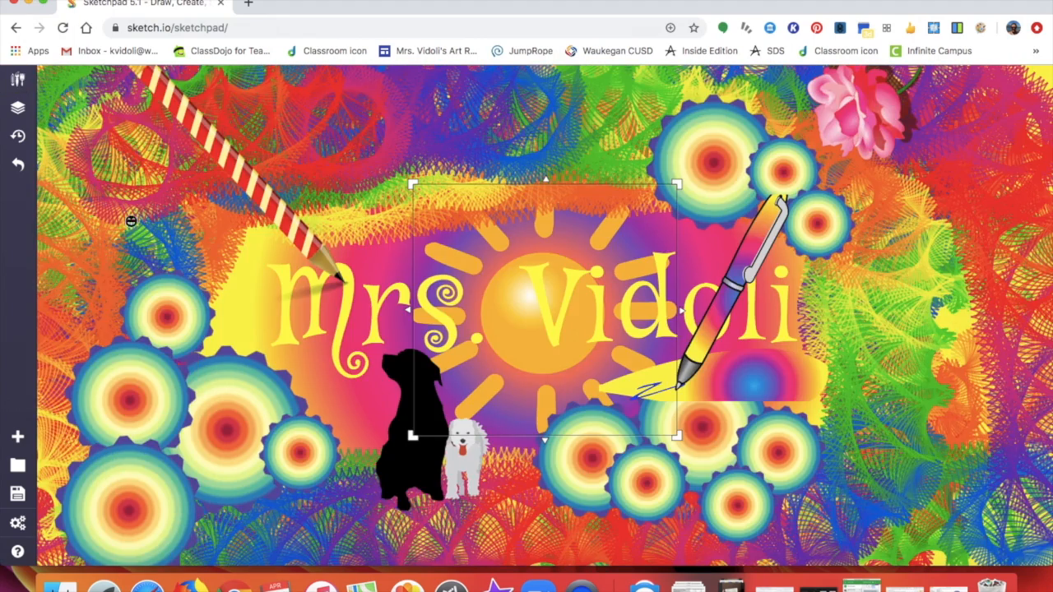
pyautogui.moveTo(758, 268); pyautogui.dragTo(944, 223)
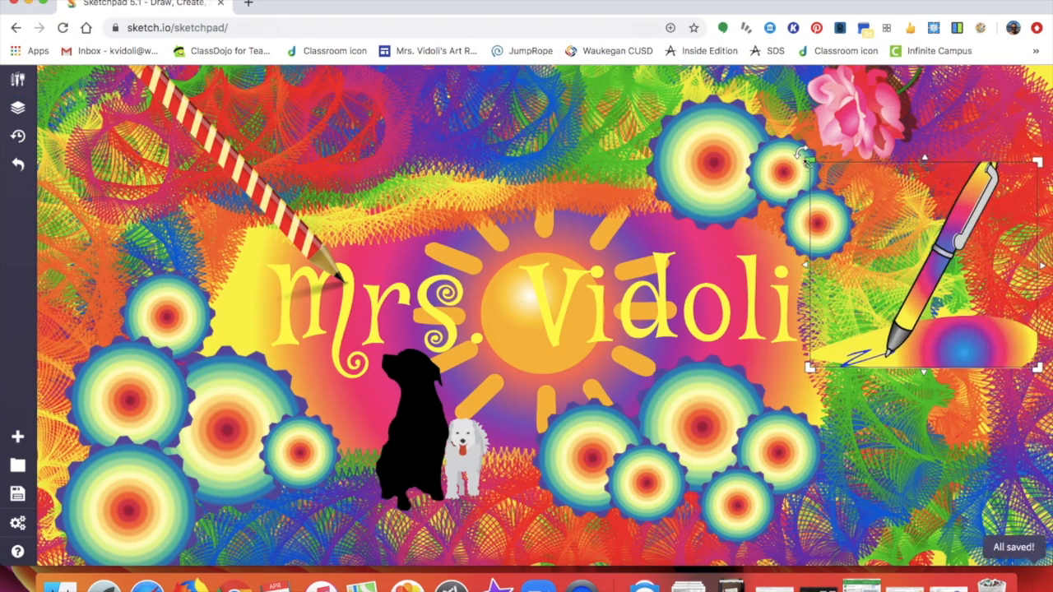
pyautogui.moveTo(809, 161); pyautogui.dragTo(695, 57)
pyautogui.moveTo(897, 196); pyautogui.dragTo(916, 206)
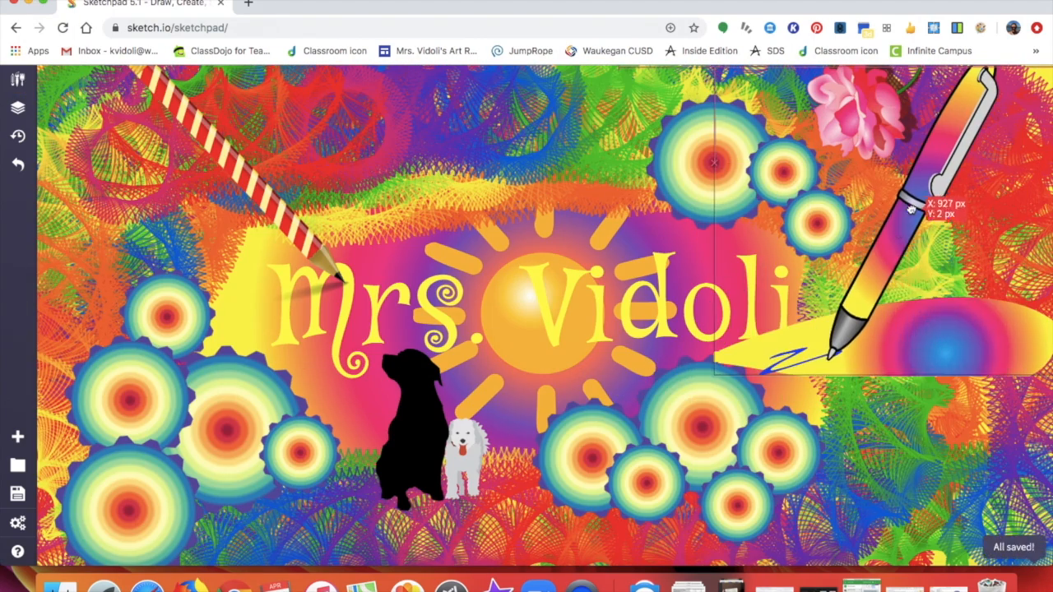
pyautogui.rightClick(885, 245)
pyautogui.click(924, 313)
# - Bring the title text to the front and nudge the pen slightly up-right
pyautogui.click(706, 300)
pyautogui.rightClick(708, 298)
pyautogui.click(739, 340)
pyautogui.moveTo(838, 350); pyautogui.dragTo(845, 343)
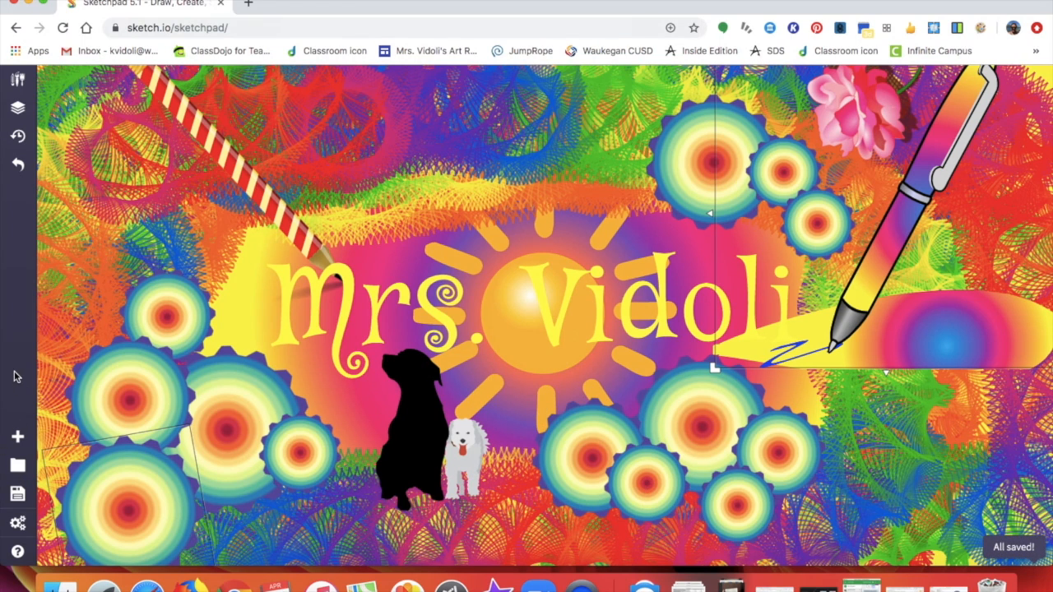
# - Export the poster as a 72 DPI, 1.0x PNG download, then open a new browser tab
pyautogui.click(17, 494)
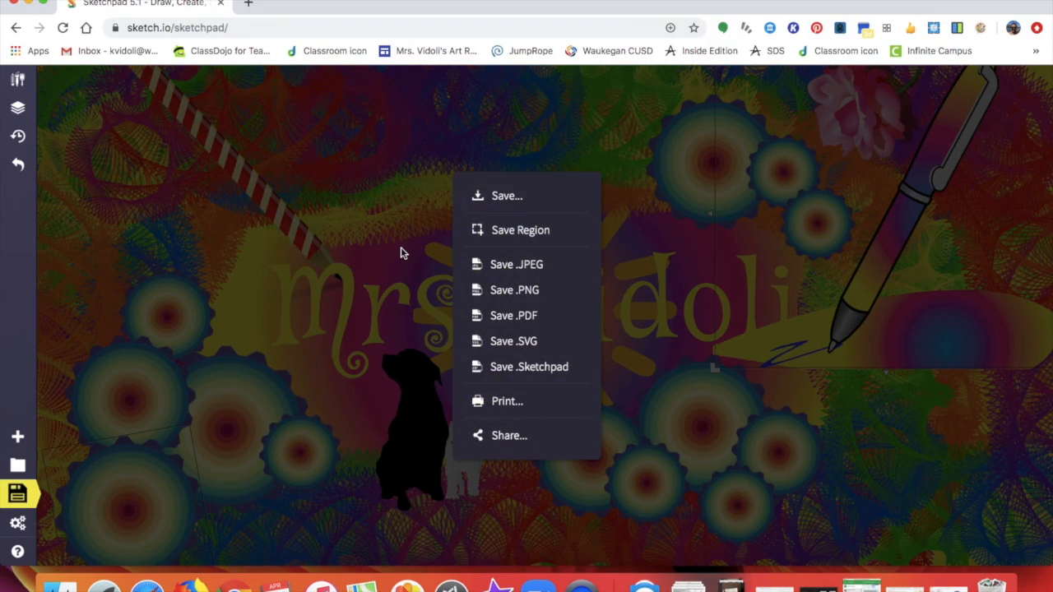
pyautogui.click(511, 196)
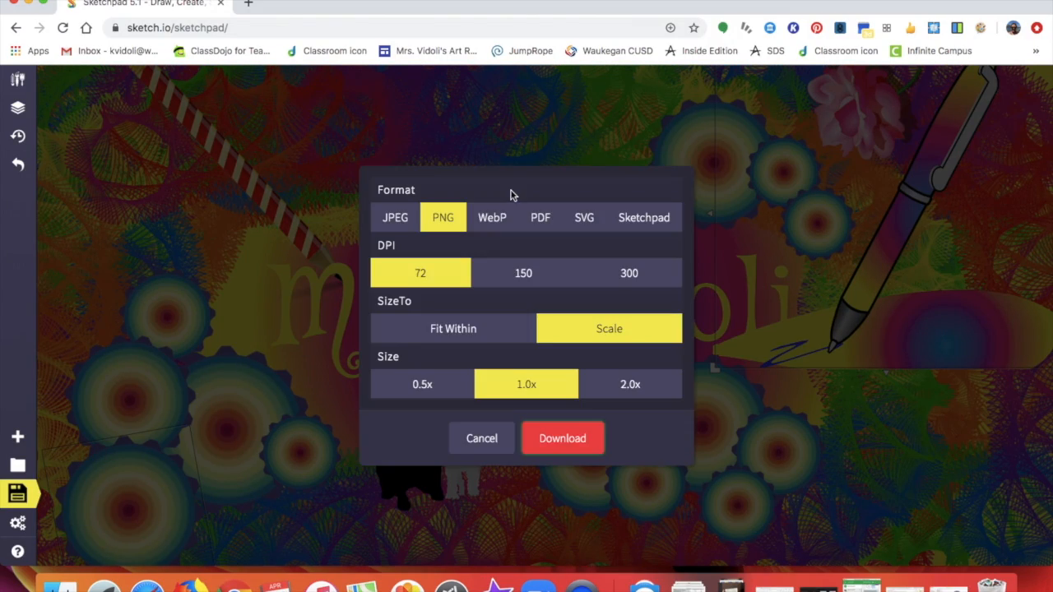
pyautogui.click(563, 439)
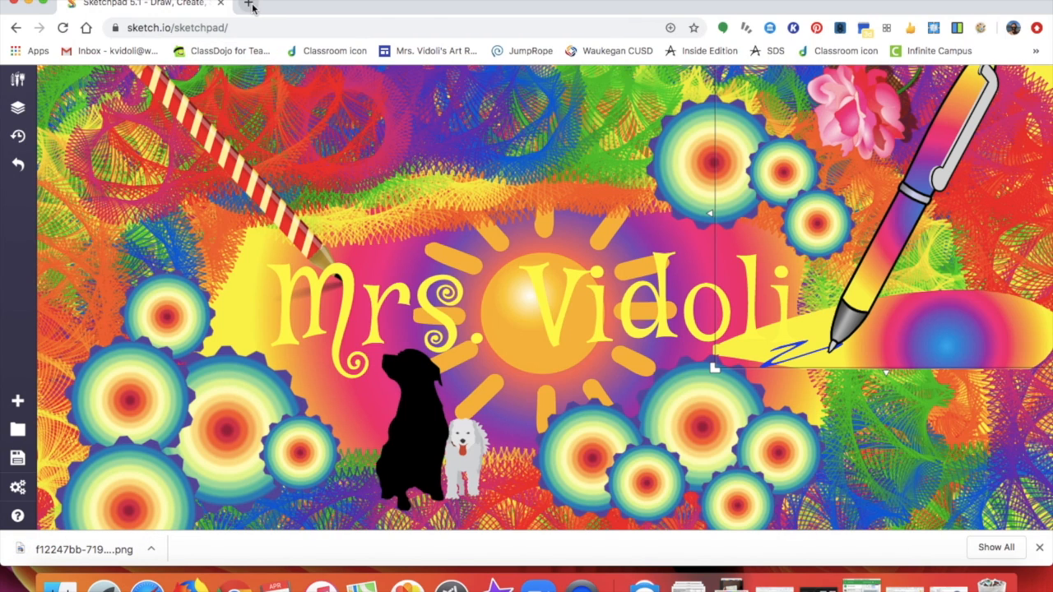
pyautogui.click(251, 6)
# - In Gmail, address a new message to your own account and begin the subject 'My Art Project:' with the teacher's name
pyautogui.click(123, 50)
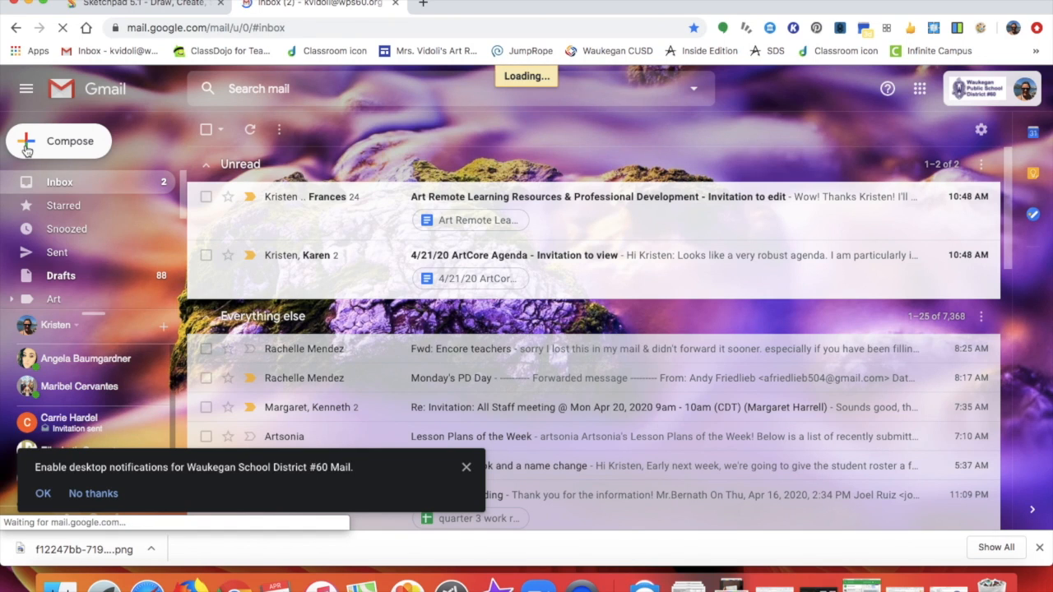
pyautogui.click(466, 467)
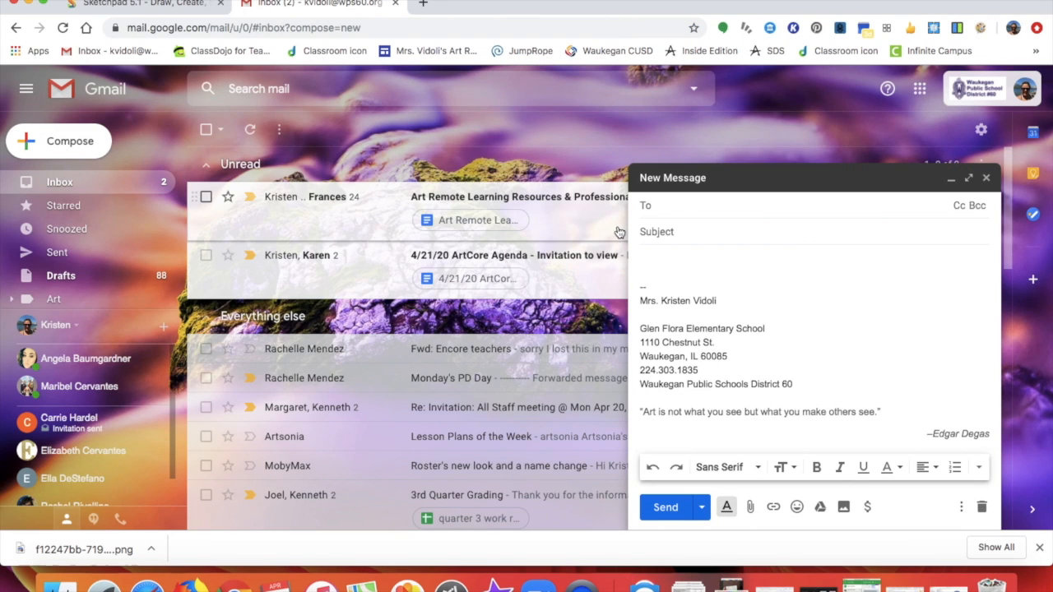
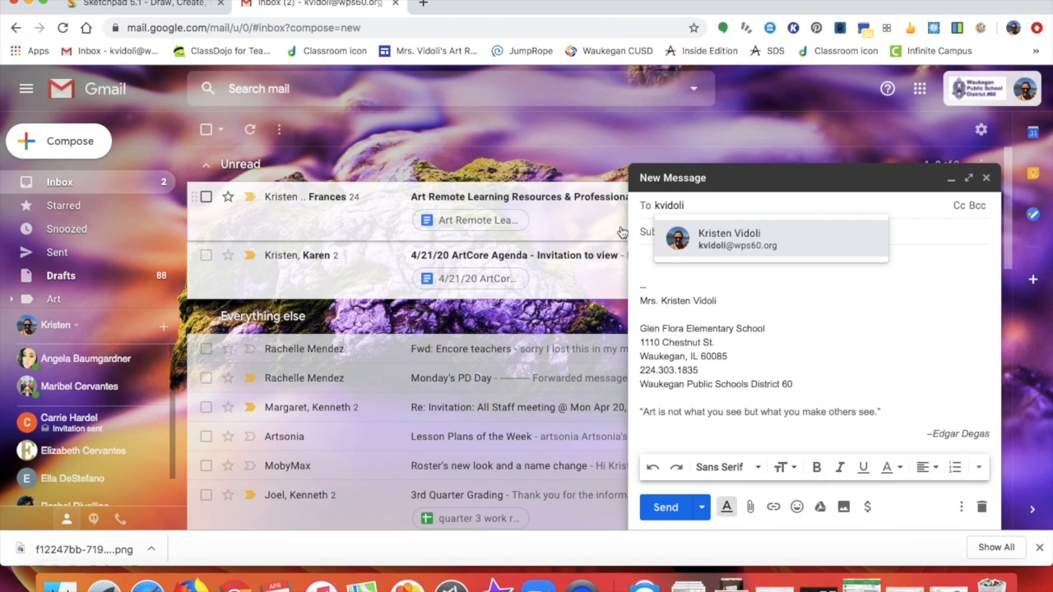
pyautogui.click(705, 243)
pyautogui.click(688, 234)
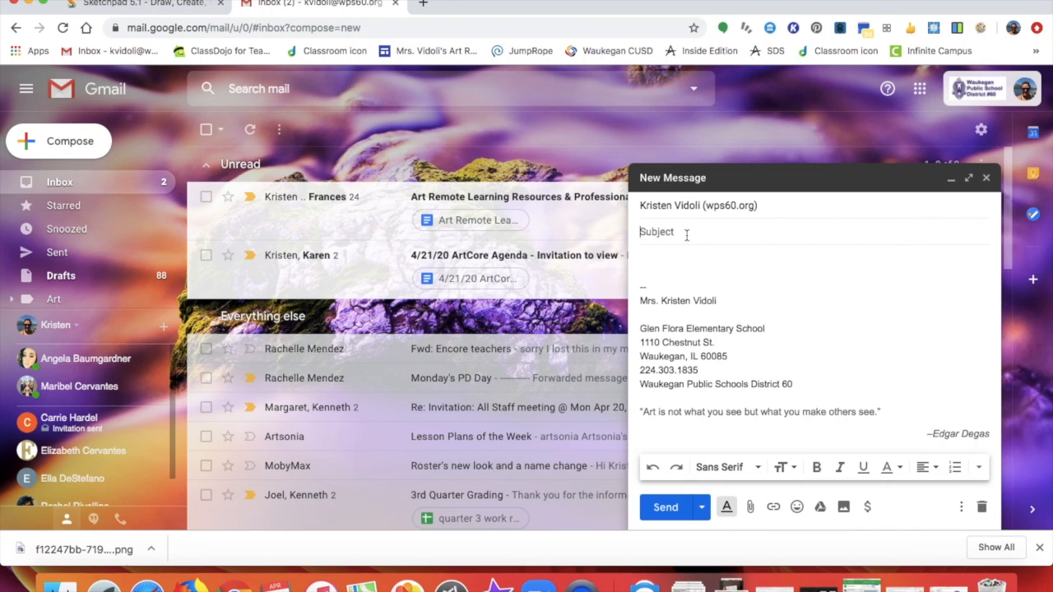
pyautogui.write('My Art Projec')
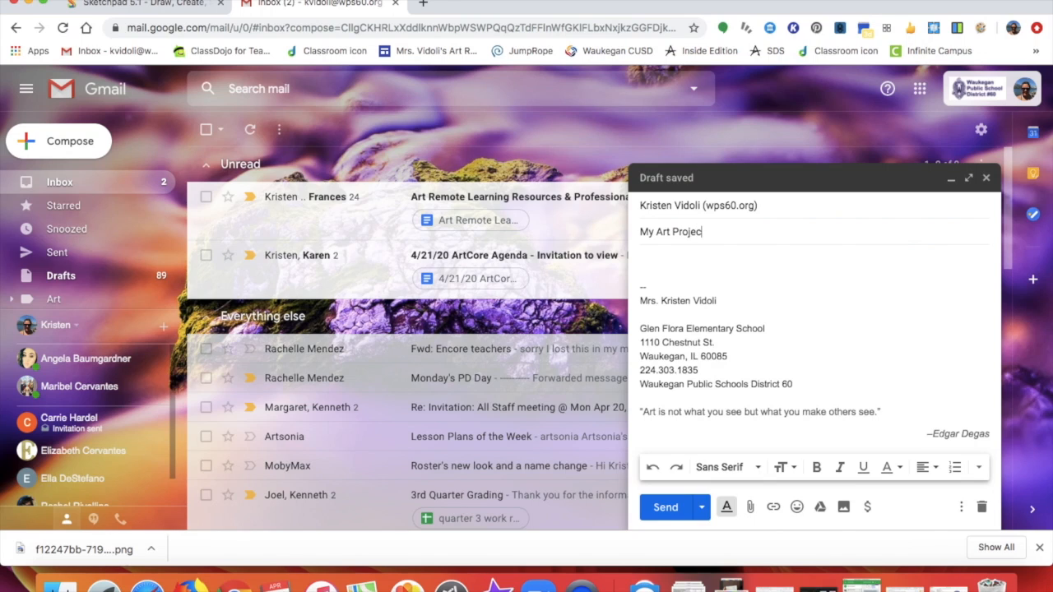
pyautogui.write('t: Mrs. Vidoli')
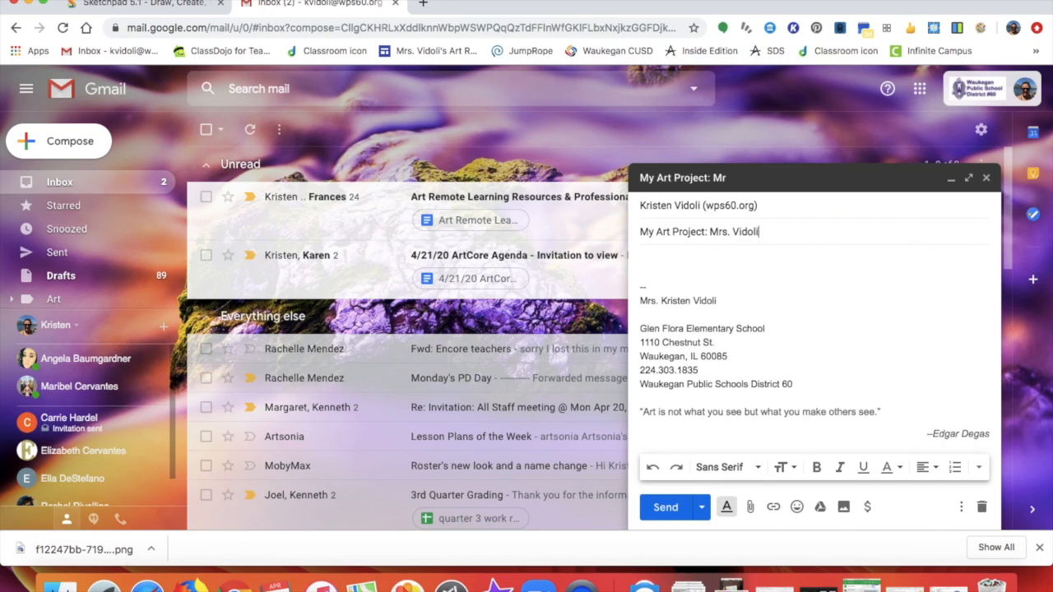
# - Attach the downloaded poster PNG from the Downloads folder and send the email
pyautogui.click(646, 257)
pyautogui.click(752, 508)
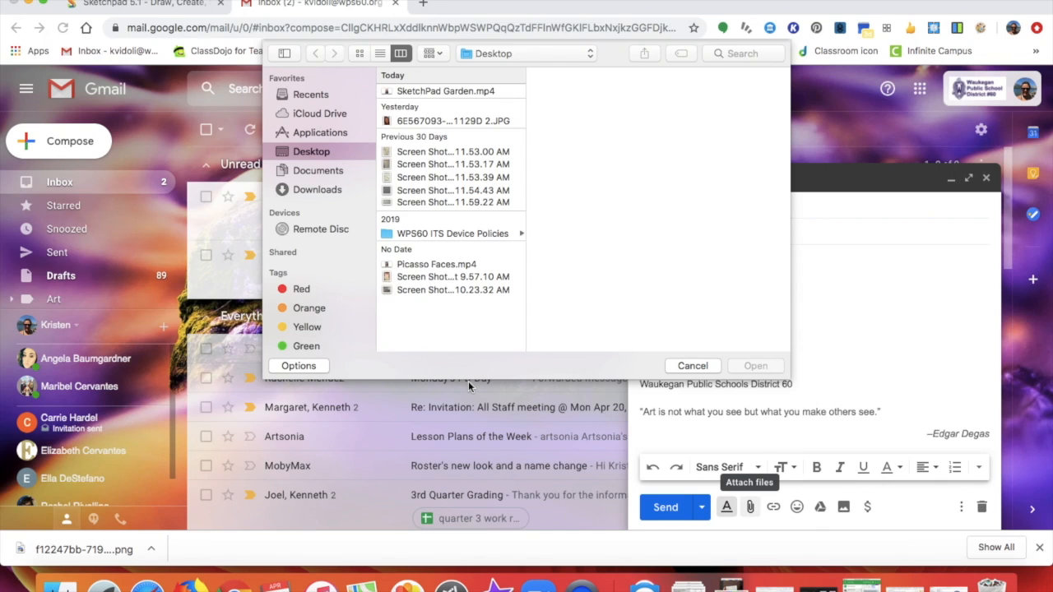
pyautogui.click(318, 190)
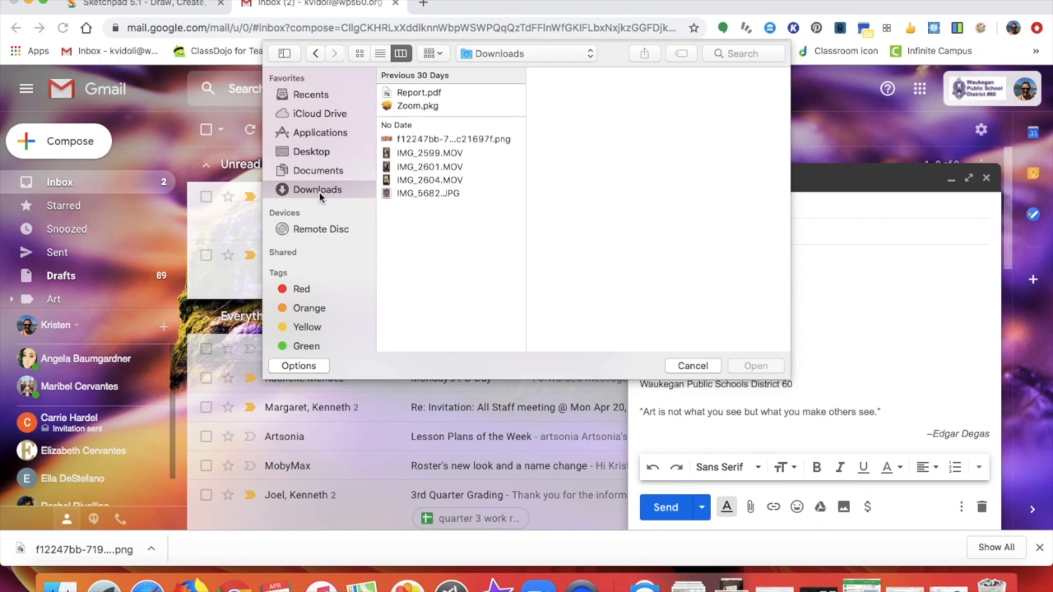
pyautogui.click(420, 141)
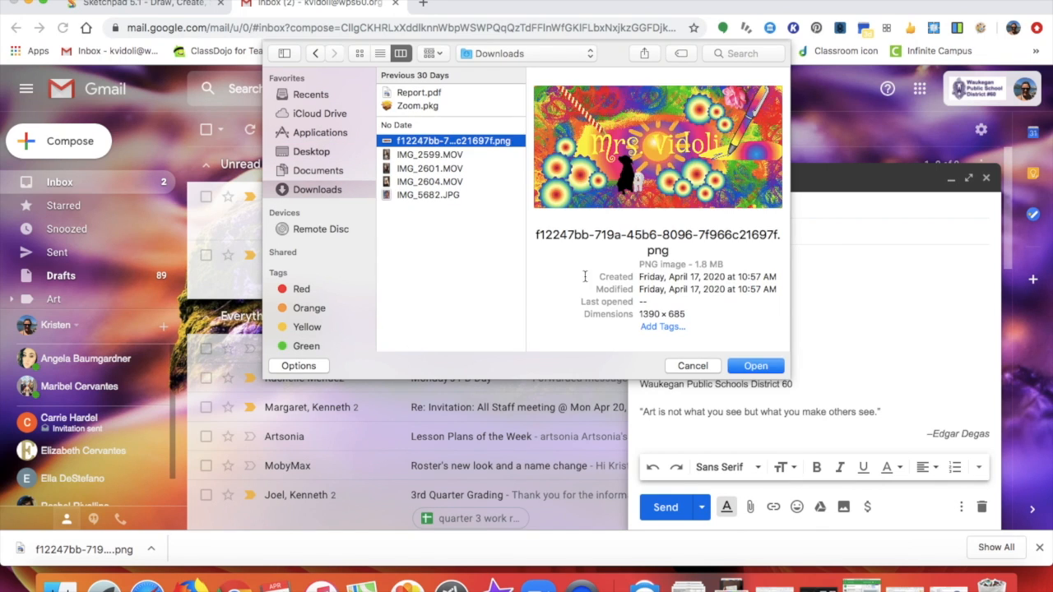
pyautogui.click(756, 367)
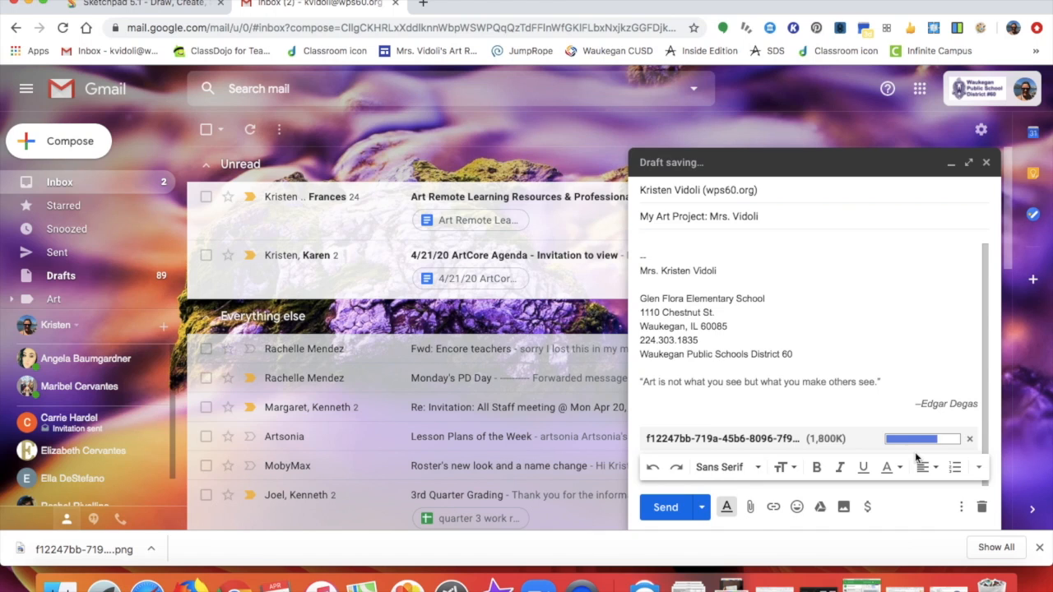
pyautogui.click(665, 507)
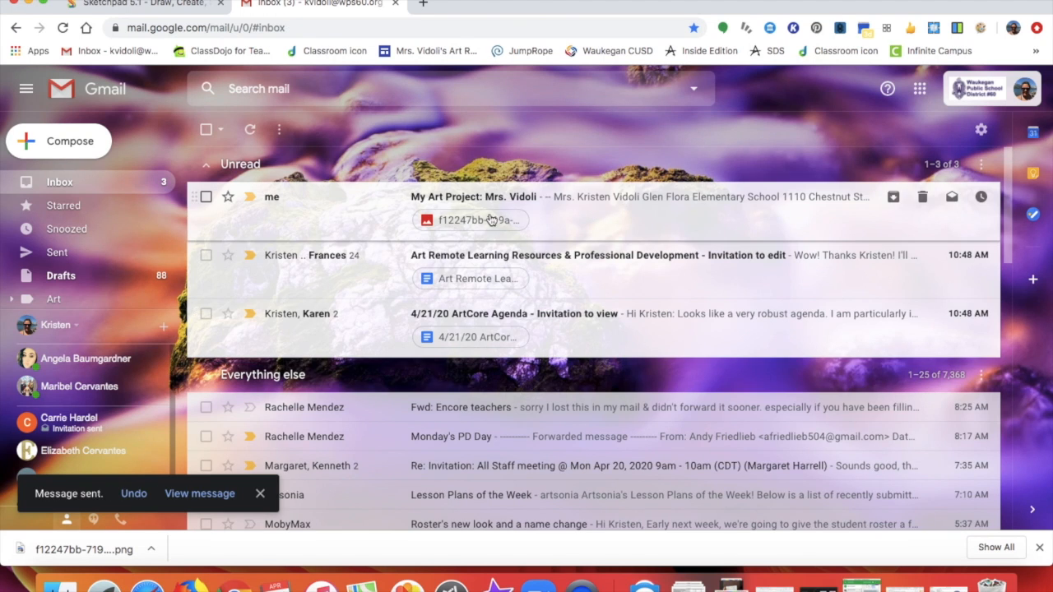